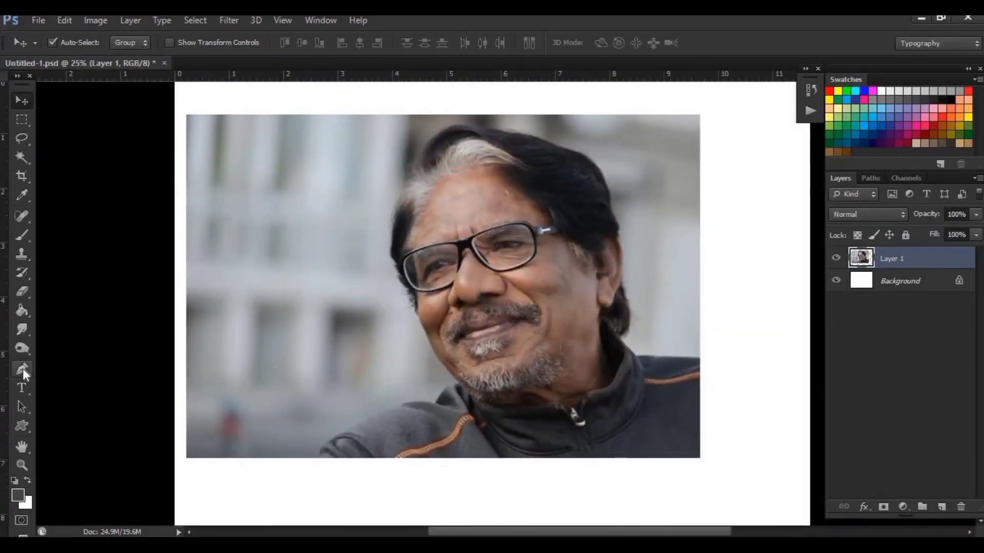
# Start a Pen path along the shoulder and continue it up the jaw
pyautogui.click(22, 370)
pyautogui.hotkey('ctrl', '+')
pyautogui.hotkey('ctrl', '+')
pyautogui.hotkey('ctrl', '+')
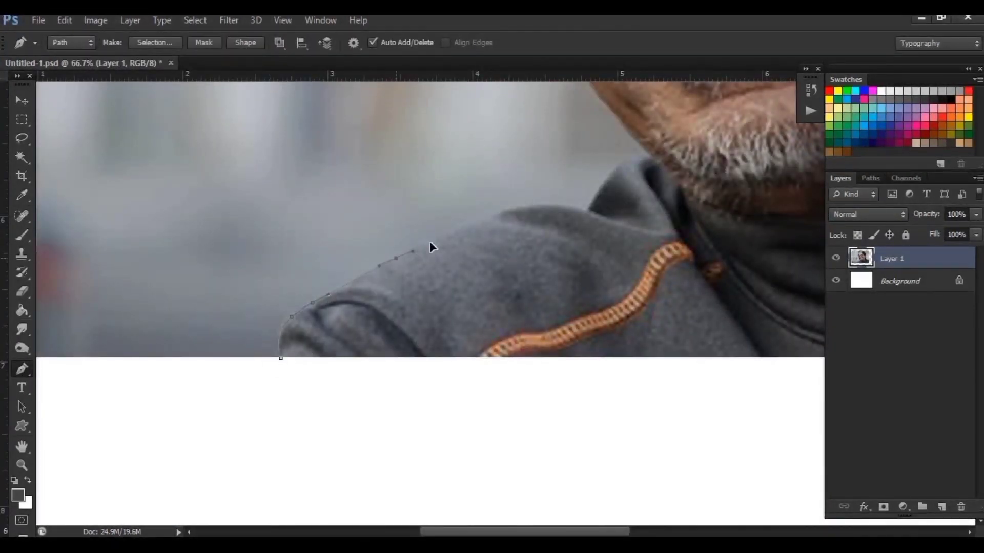
pyautogui.moveTo(566, 211); pyautogui.dragTo(423, 368)
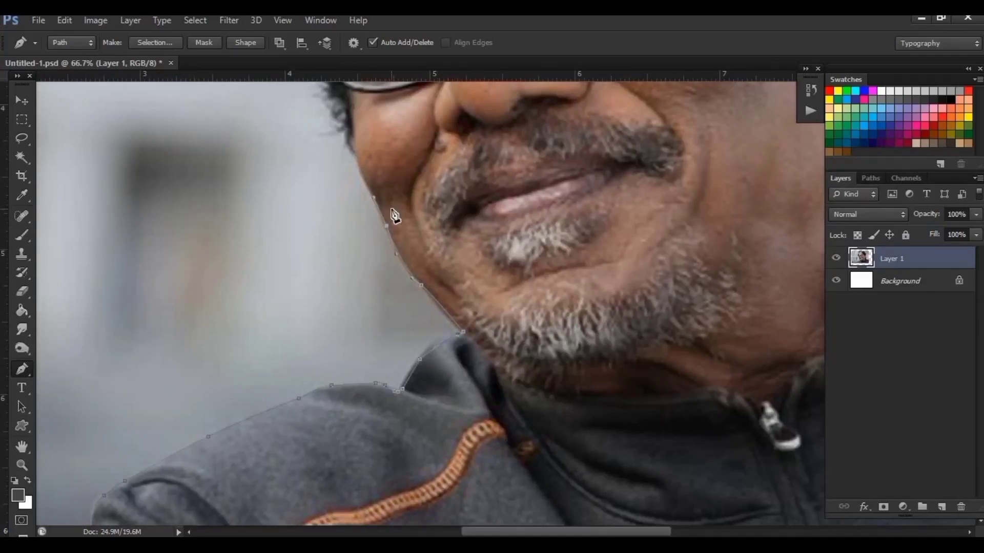
pyautogui.hotkey('ctrl', '+')
pyautogui.hotkey('ctrl', '+')
pyautogui.hotkey('ctrl', '+')
pyautogui.moveTo(311, 156); pyautogui.dragTo(319, 259)
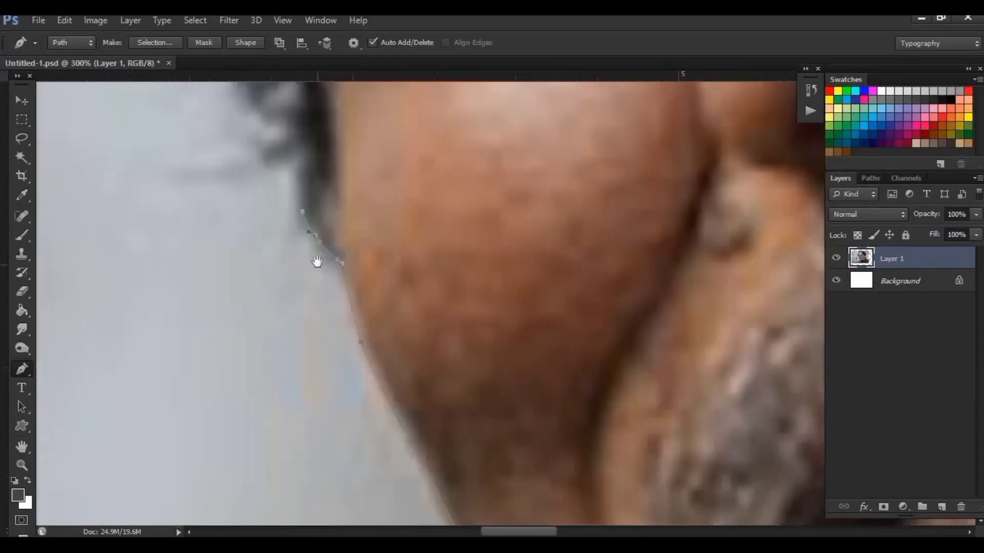
# Add anchors and a curved point along the front edge of the hair
pyautogui.click(312, 246)
pyautogui.click(307, 207)
pyautogui.click(290, 185)
pyautogui.click(259, 138)
pyautogui.moveTo(275, 150); pyautogui.dragTo(311, 232)
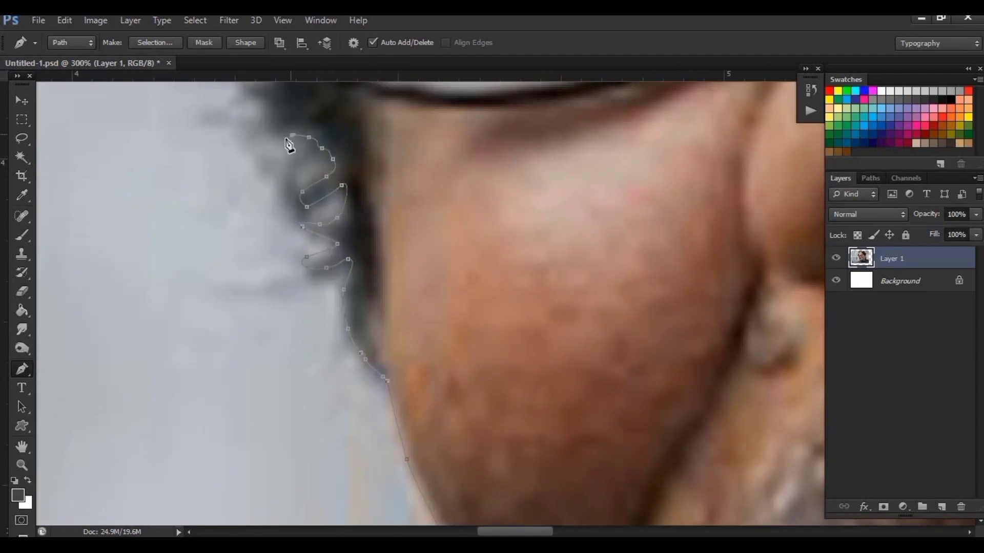
# Continue the path over the top of the hair and down its back
pyautogui.hotkey('ctrl', '-')
pyautogui.scroll(5, 289, 145)
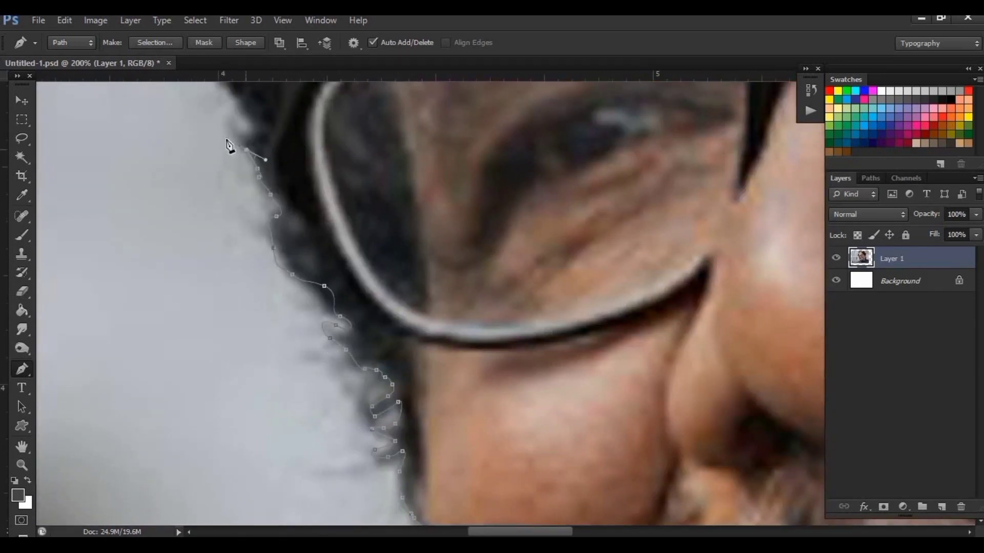
pyautogui.moveTo(229, 146); pyautogui.dragTo(259, 257)
pyautogui.moveTo(233, 135); pyautogui.dragTo(208, 363)
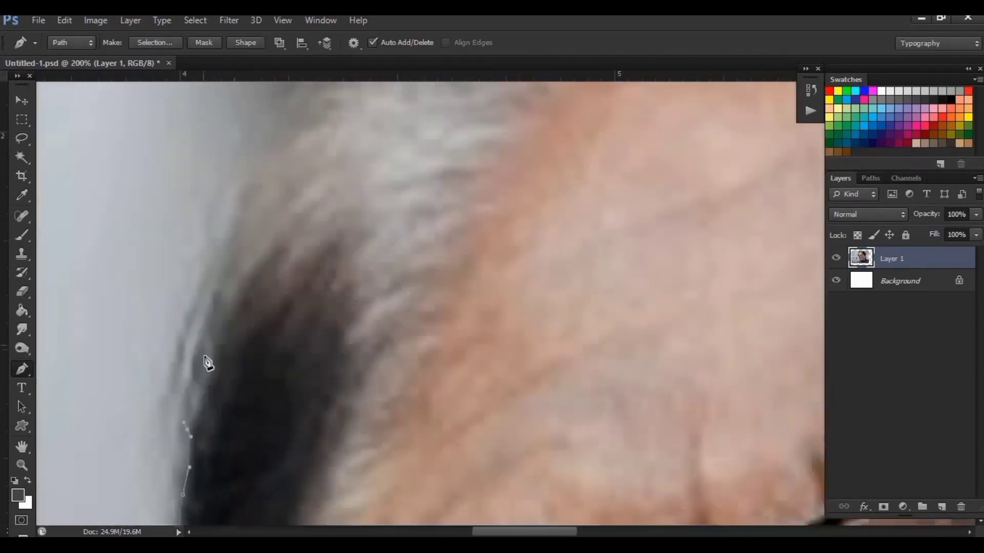
pyautogui.moveTo(251, 169)
pyautogui.mouseDown()
pyautogui.moveTo(285, 413)
pyautogui.moveTo(311, 494)
pyautogui.moveTo(434, 266)
pyautogui.moveTo(339, 285)
pyautogui.moveTo(343, 326)
pyautogui.moveTo(433, 296)
pyautogui.moveTo(475, 422)
pyautogui.moveTo(531, 421)
pyautogui.mouseUp()
pyautogui.moveTo(630, 457); pyautogui.dragTo(613, 286)
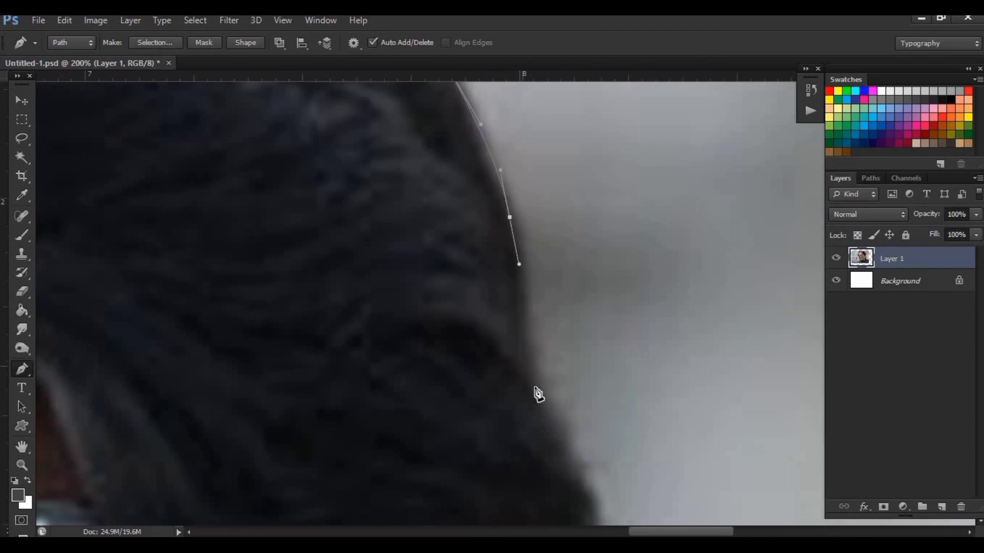
pyautogui.click(535, 296)
pyautogui.click(555, 328)
# Trace anchors along the ear's edge down toward the shoulder
pyautogui.moveTo(593, 399); pyautogui.dragTo(522, 296)
pyautogui.moveTo(521, 388)
pyautogui.mouseDown()
pyautogui.moveTo(538, 319)
pyautogui.moveTo(503, 227)
pyautogui.mouseUp()
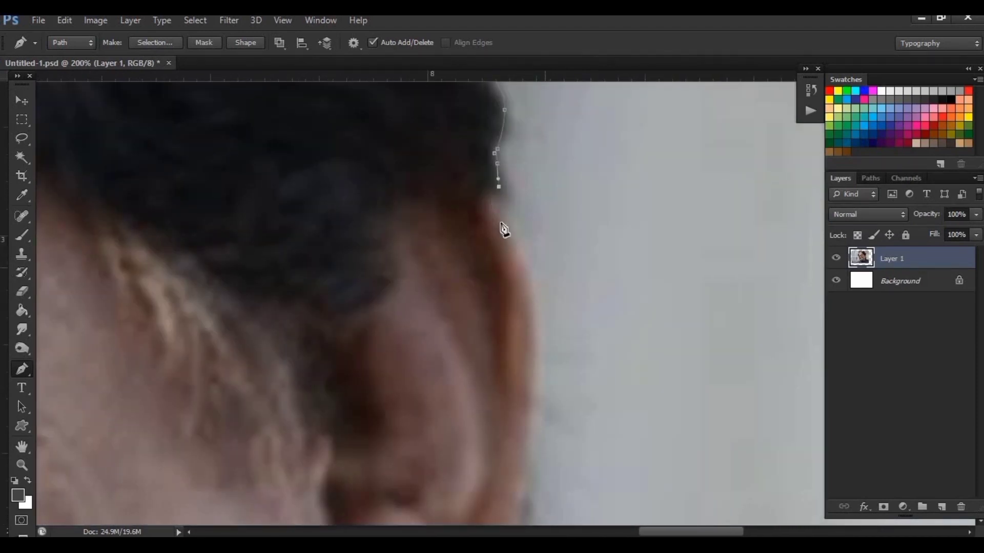
pyautogui.moveTo(564, 359); pyautogui.dragTo(514, 233)
pyautogui.click(479, 412)
pyautogui.click(477, 454)
pyautogui.moveTo(498, 467); pyautogui.dragTo(505, 354)
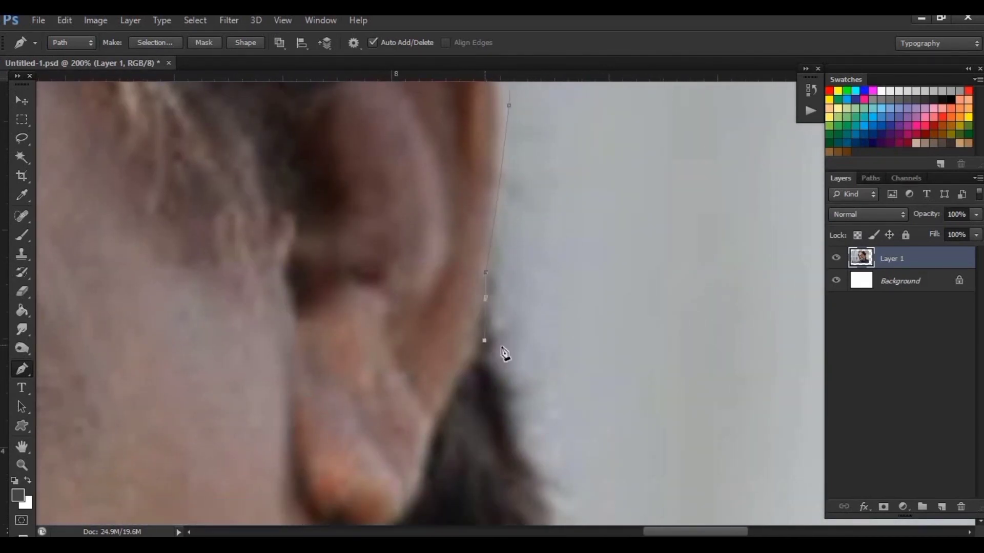
pyautogui.moveTo(520, 435)
pyautogui.mouseDown()
pyautogui.moveTo(516, 341)
pyautogui.moveTo(468, 341)
pyautogui.moveTo(494, 276)
pyautogui.mouseUp()
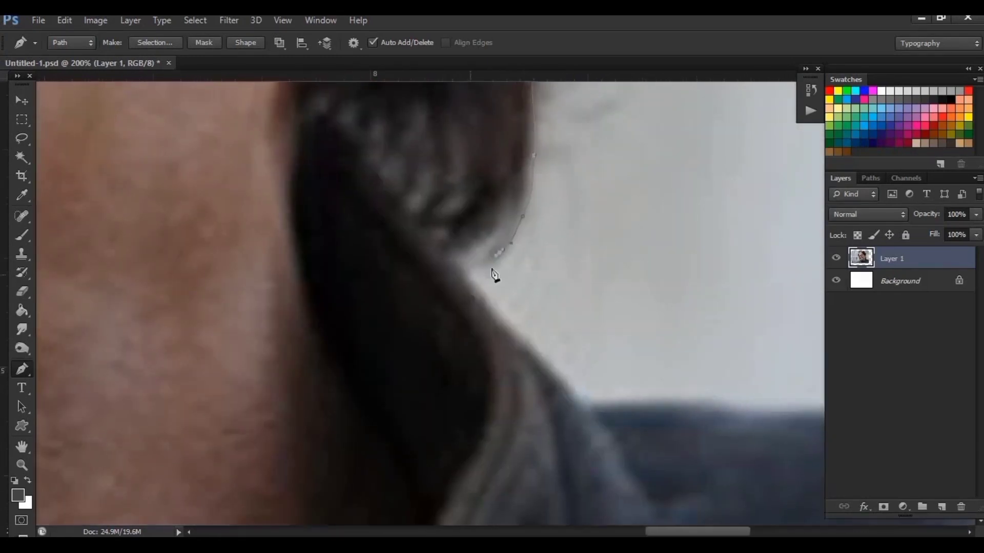
# Loop the path around the left side, outside the photo
pyautogui.scroll(-3, 589, 308)
pyautogui.hscroll(3, 677, 308)
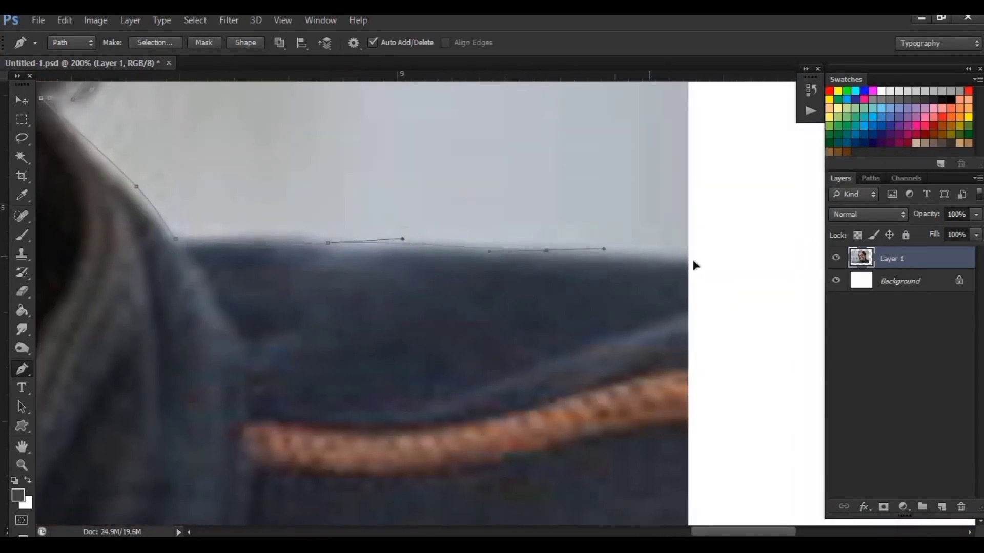
pyautogui.hotkey('ctrl', '-')
pyautogui.hotkey('ctrl', '-')
pyautogui.hotkey('ctrl', '-')
pyautogui.hotkey('ctrl', '-')
pyautogui.hotkey('ctrl', '-')
pyautogui.moveTo(149, 136); pyautogui.dragTo(131, 224)
pyautogui.moveTo(154, 373); pyautogui.dragTo(239, 457)
# Close the path, delete the background outside the man, and nudge him left
pyautogui.click(378, 407)
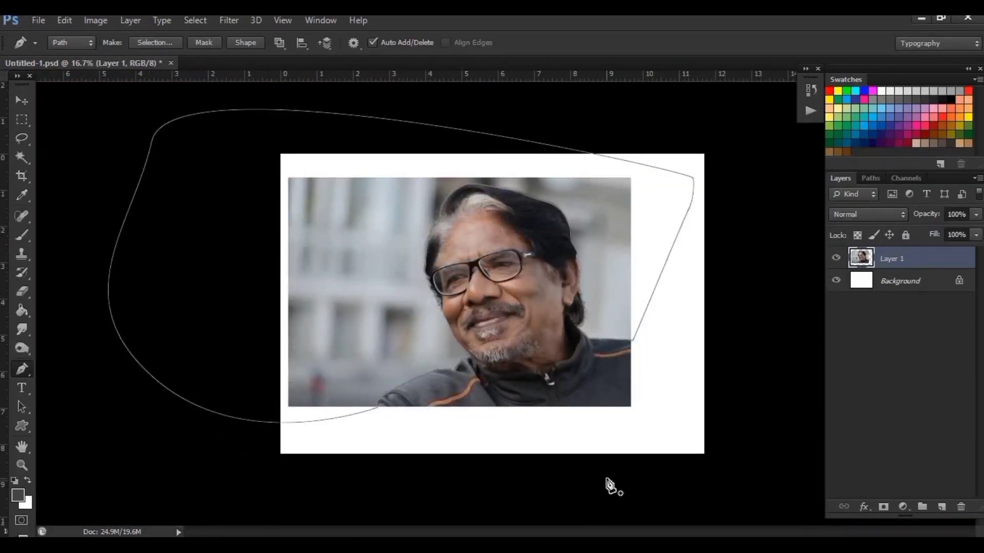
pyautogui.hotkey('ctrl', 'Return')
pyautogui.press('Delete')
pyautogui.hotkey('ctrl', 'd')
pyautogui.press('v')
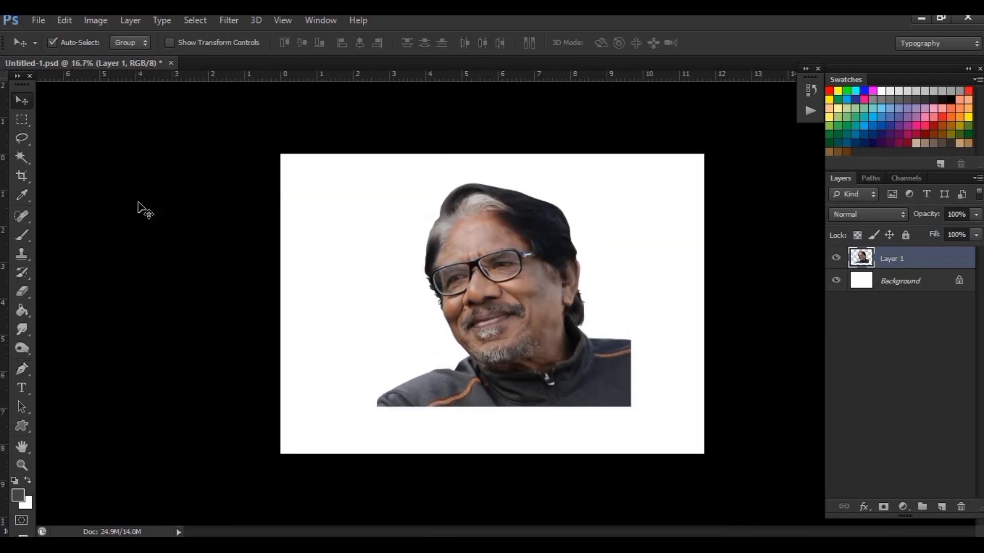
pyautogui.press('Left')
pyautogui.press('Left')
pyautogui.press('Left')
# Add a new layer beneath the man filled with dark grey
pyautogui.click(941, 507)
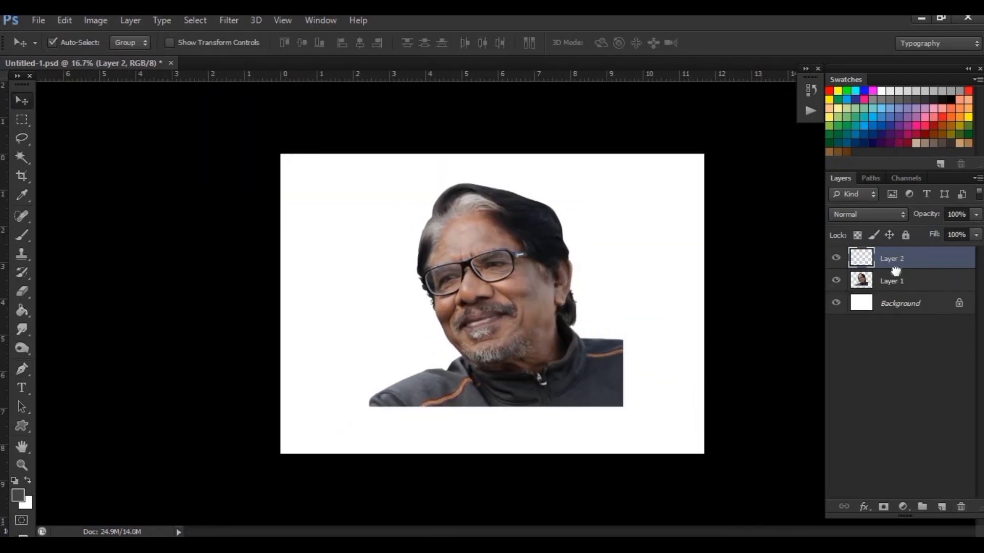
pyautogui.moveTo(891, 258); pyautogui.dragTo(890, 278)
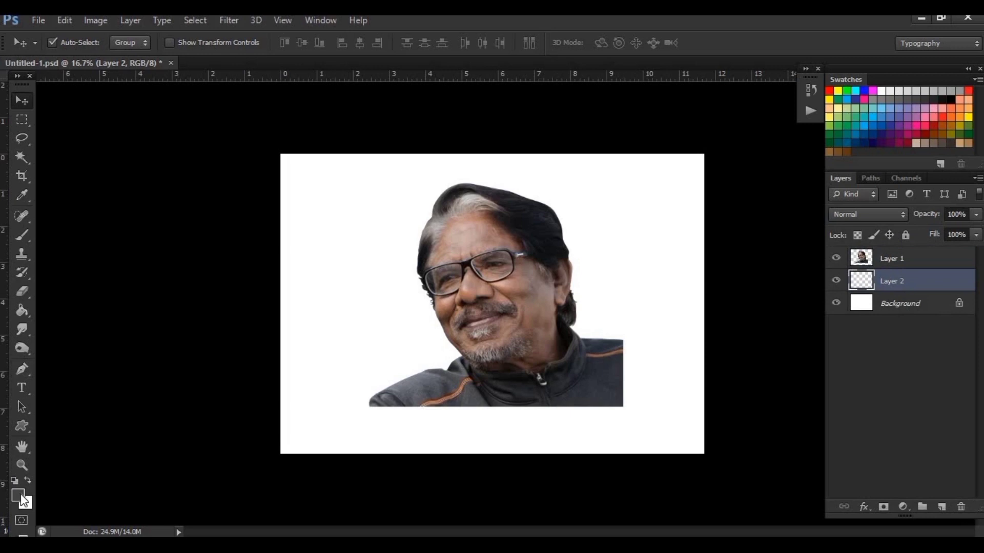
pyautogui.click(23, 313)
pyautogui.click(313, 318)
pyautogui.press('v')
pyautogui.hotkey('ctrl', '+')
pyautogui.hotkey('alt', ']')
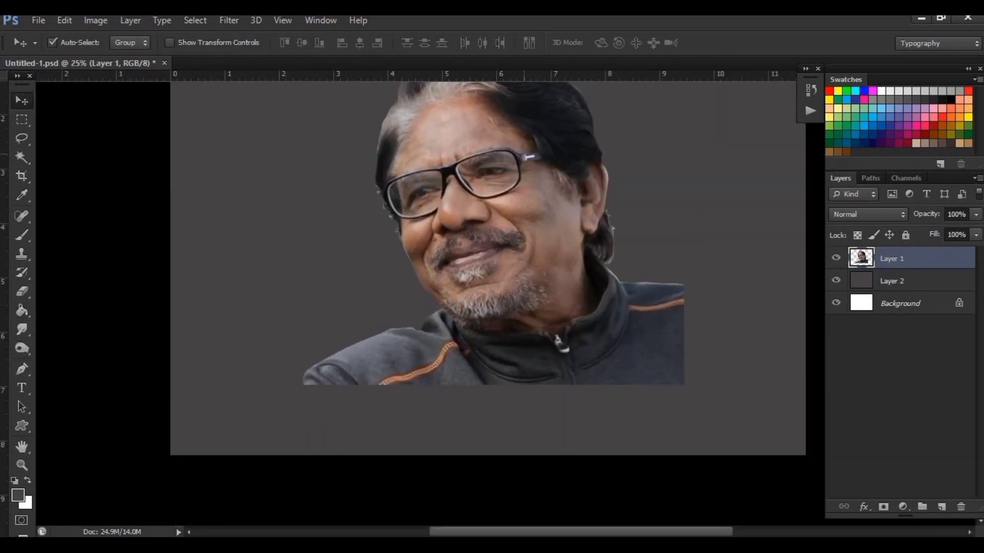
# Save the document with File > Save As
pyautogui.click(38, 20)
pyautogui.click(94, 195)
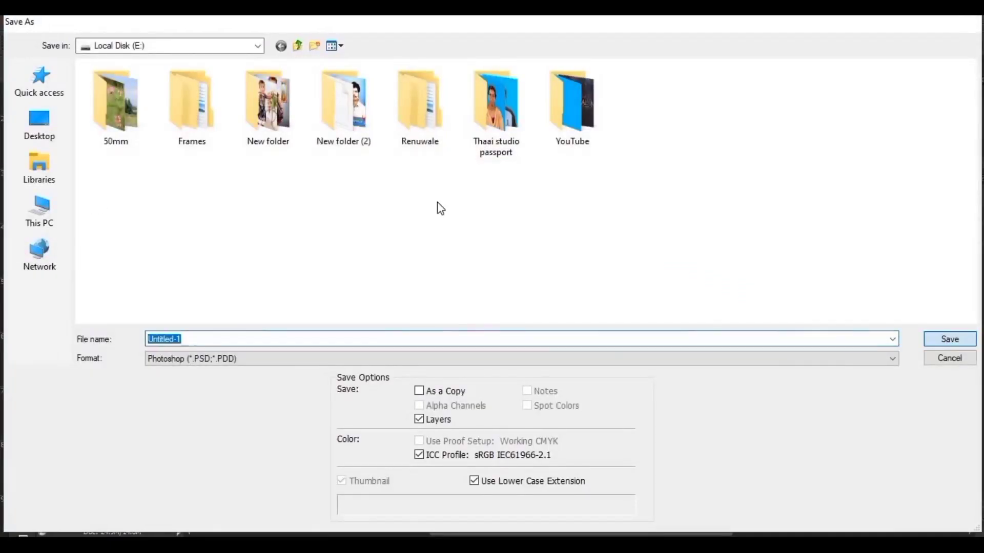
pyautogui.press('Return')
pyautogui.click(21, 329)
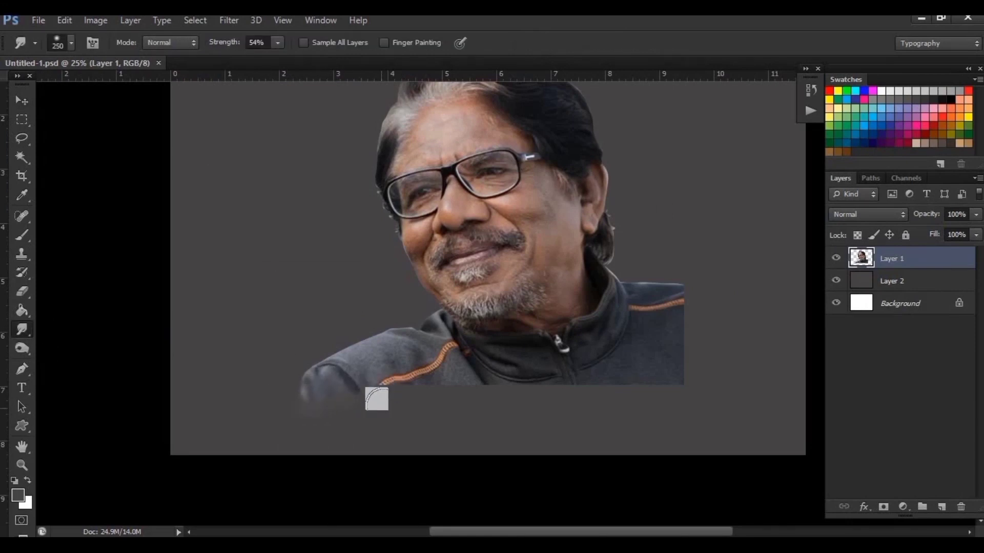
# Set Smudge strength to 68% and smear the jacket's bottom edge into the grey
pyautogui.scroll(3, 583, 409)
pyautogui.scroll(-3, 589, 286)
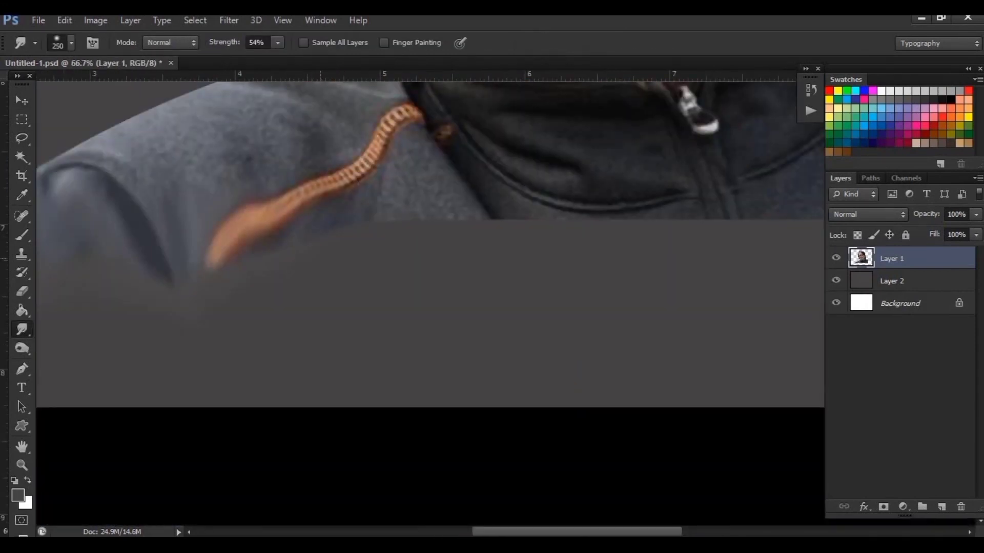
pyautogui.moveTo(528, 221); pyautogui.dragTo(661, 220)
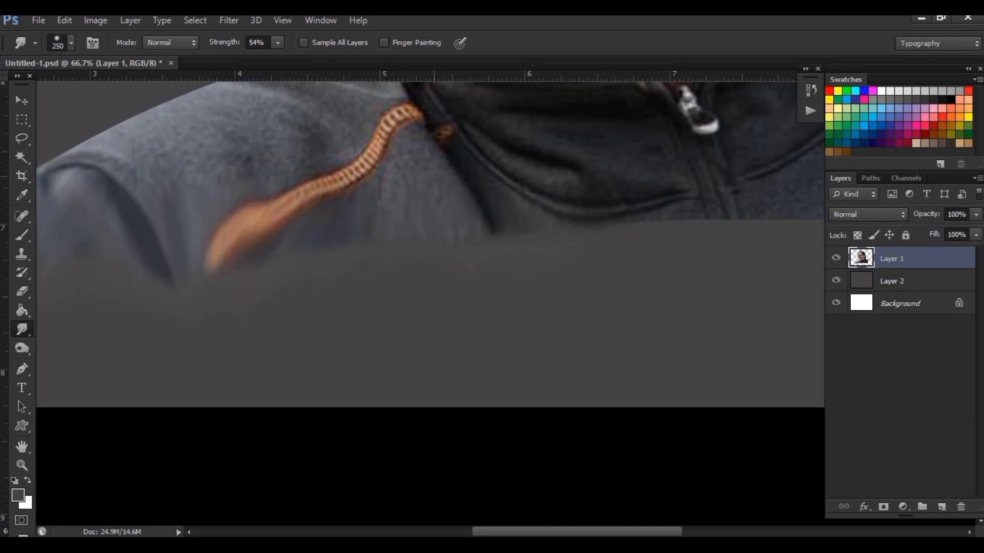
pyautogui.click(277, 43)
pyautogui.moveTo(287, 64); pyautogui.dragTo(295, 64)
pyautogui.moveTo(738, 233); pyautogui.dragTo(505, 260)
# Pull the jacket fabric into a soft fold and smear the orange cord downward
pyautogui.moveTo(604, 215); pyautogui.dragTo(605, 276)
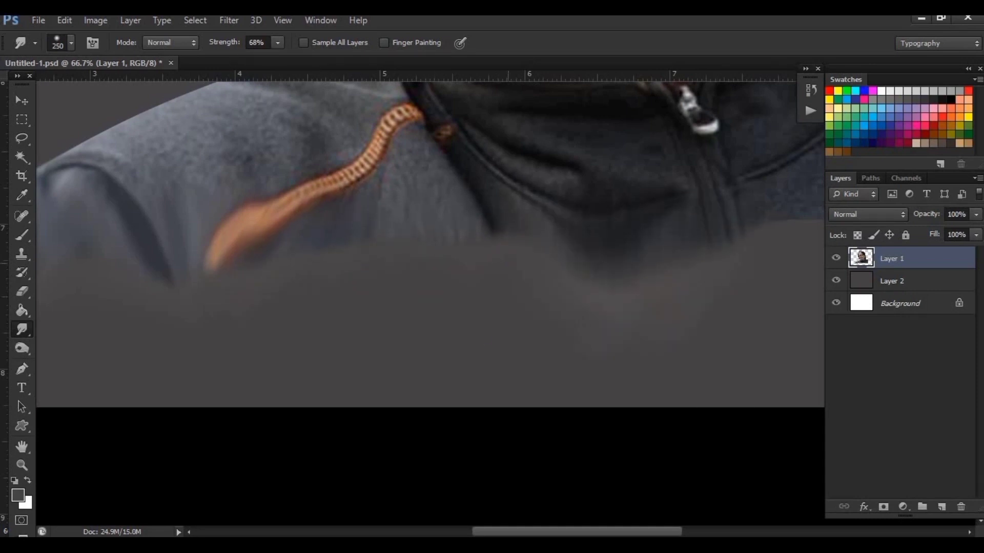
pyautogui.moveTo(512, 205); pyautogui.dragTo(500, 328)
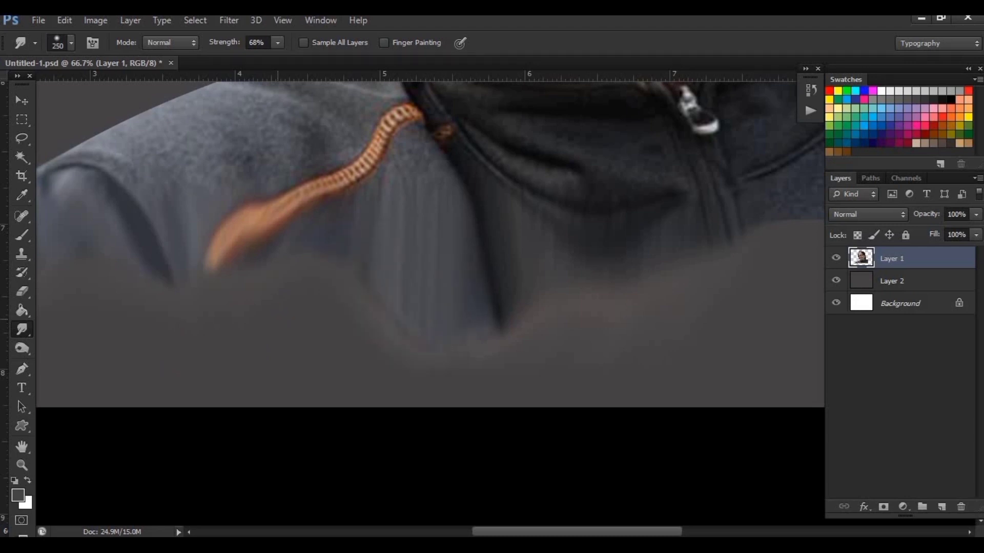
pyautogui.moveTo(318, 189); pyautogui.dragTo(171, 376)
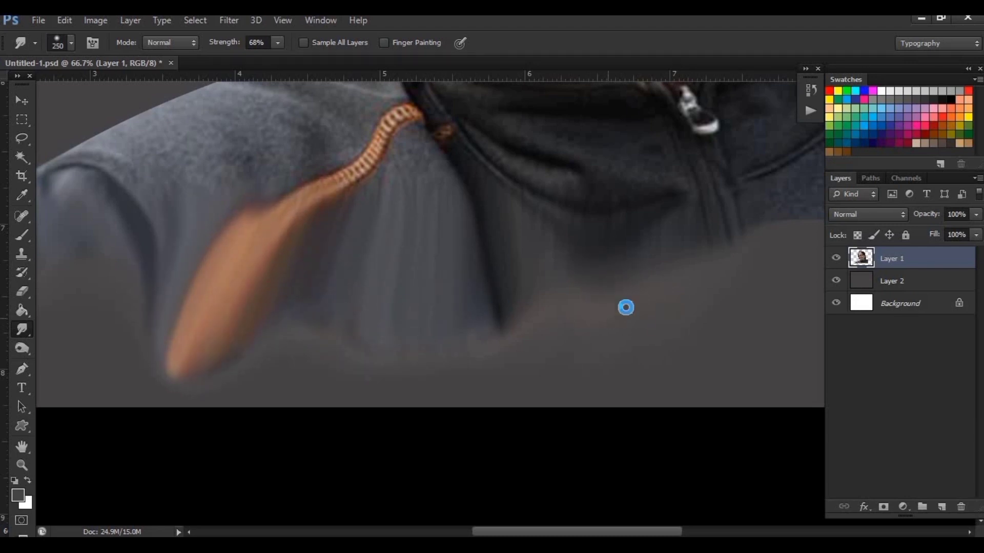
pyautogui.moveTo(625, 308); pyautogui.dragTo(496, 301)
pyautogui.hotkey('ctrl', 'z')
# Smear the lower fabric and the jacket's right edge out into the background
pyautogui.moveTo(685, 306); pyautogui.dragTo(281, 357)
pyautogui.moveTo(518, 271)
pyautogui.mouseDown()
pyautogui.moveTo(473, 307)
pyautogui.moveTo(369, 292)
pyautogui.moveTo(297, 328)
pyautogui.mouseUp()
pyautogui.moveTo(633, 308); pyautogui.dragTo(596, 456)
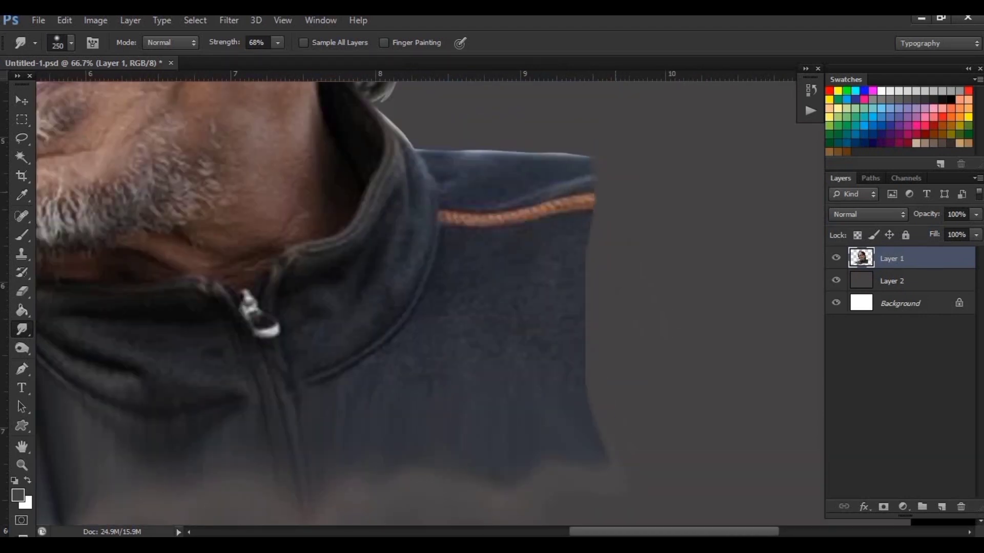
pyautogui.moveTo(587, 215); pyautogui.dragTo(582, 355)
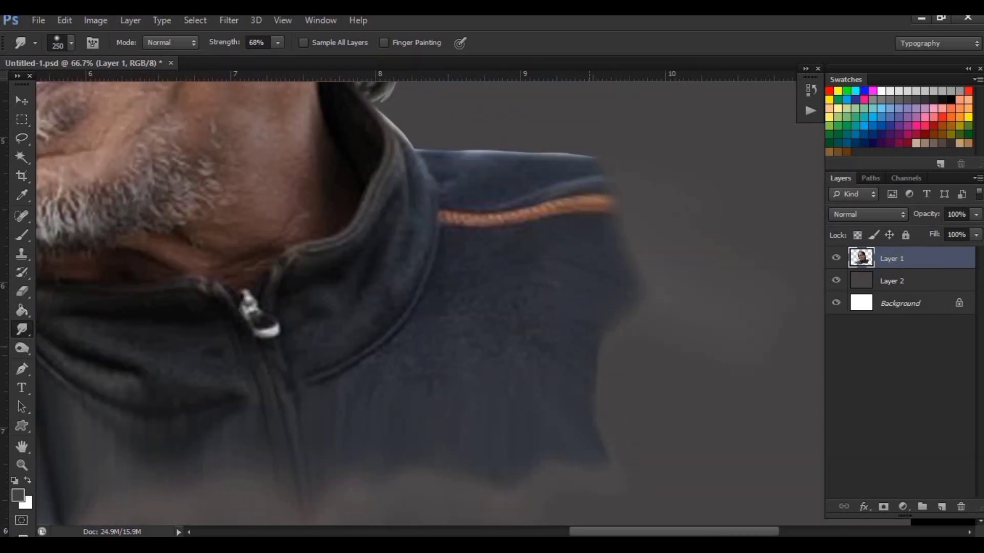
pyautogui.moveTo(633, 323); pyautogui.dragTo(623, 460)
# Smear the collar piping and shoulder edge rightward
pyautogui.moveTo(595, 205); pyautogui.dragTo(646, 246)
pyautogui.moveTo(636, 194); pyautogui.dragTo(692, 205)
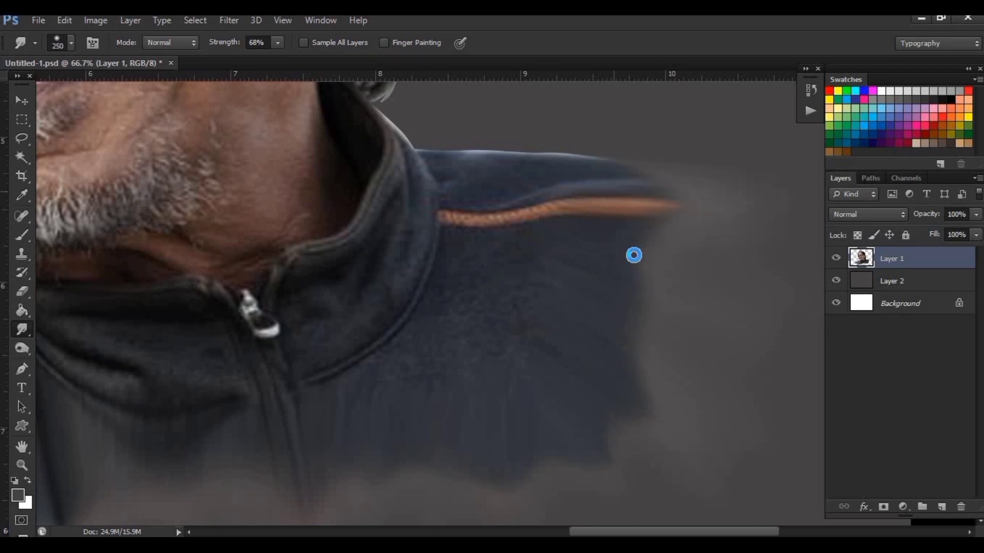
pyautogui.moveTo(615, 216); pyautogui.dragTo(666, 308)
pyautogui.moveTo(645, 235); pyautogui.dragTo(682, 328)
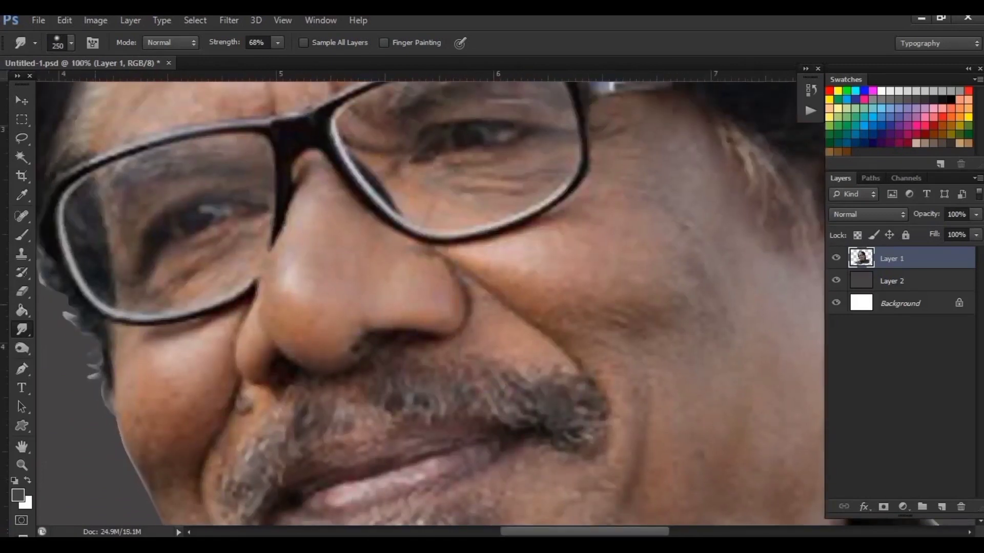
# Deepen the darkest tones slightly with Levels
pyautogui.hotkey('ctrl', 'l')
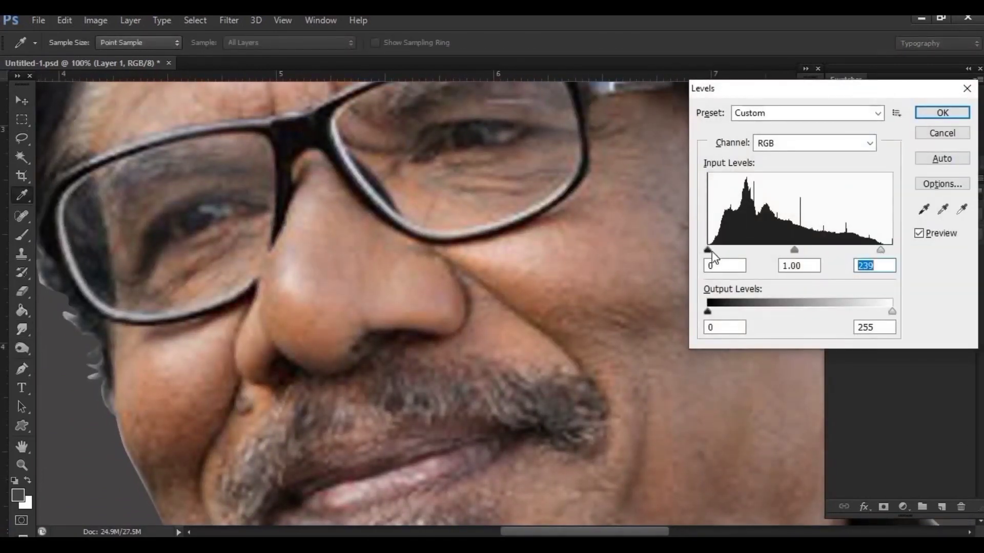
pyautogui.moveTo(707, 250); pyautogui.dragTo(717, 250)
pyautogui.press('Return')
pyautogui.click(96, 20)
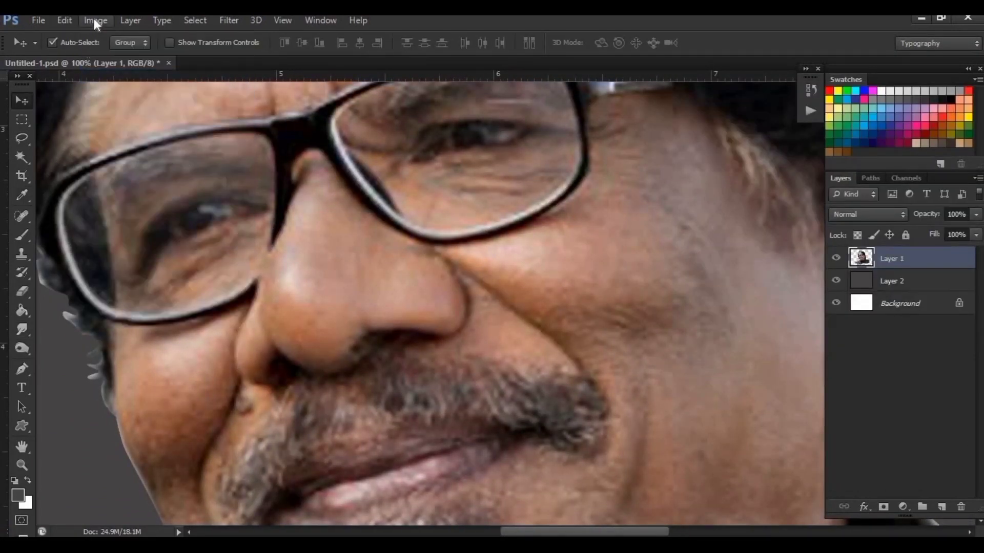
# Boost the colour vibrance of the portrait
pyautogui.click(95, 21)
pyautogui.click(95, 20)
pyautogui.moveTo(635, 114); pyautogui.dragTo(635, 125)
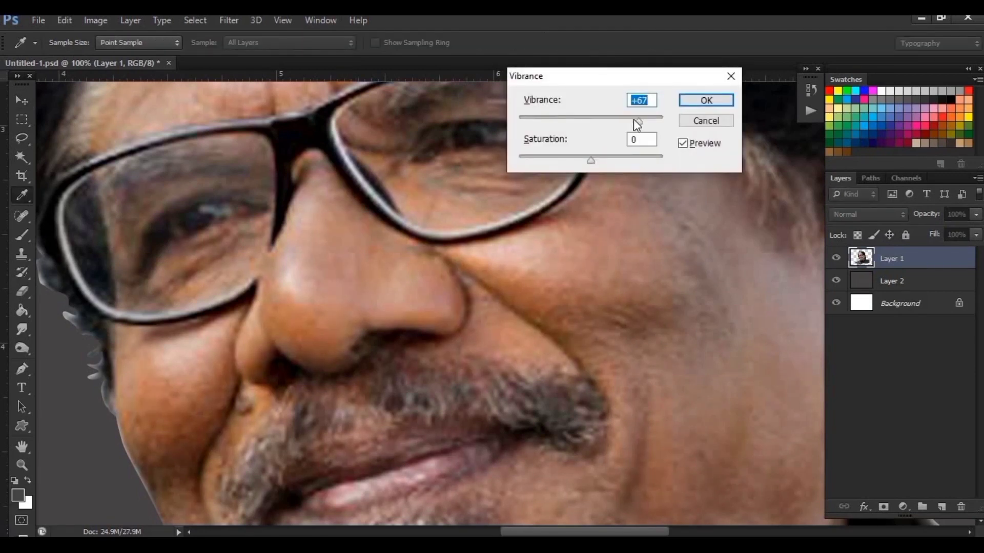
pyautogui.press('Return')
# Apply Unsharp Mask at 89% amount, about 9.6 px radius, threshold 0
pyautogui.click(230, 20)
pyautogui.moveTo(239, 263)
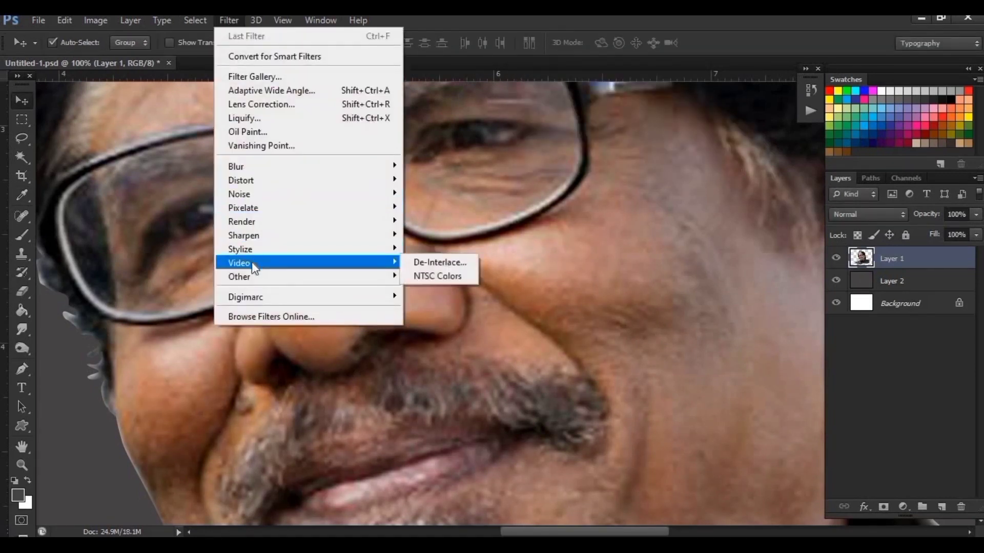
pyautogui.click(453, 284)
pyautogui.moveTo(665, 386)
pyautogui.mouseDown()
pyautogui.moveTo(717, 385)
pyautogui.moveTo(708, 385)
pyautogui.mouseUp()
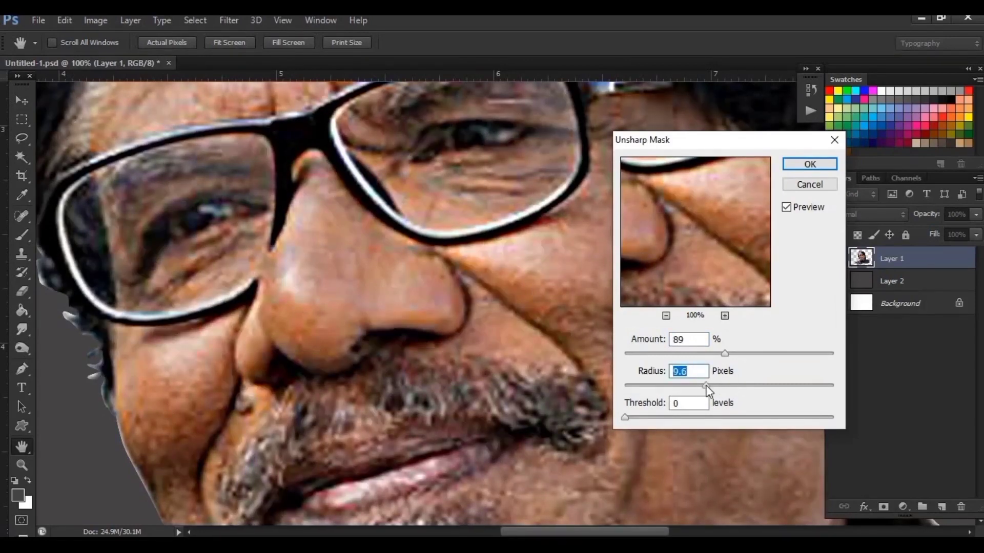
pyautogui.click(810, 164)
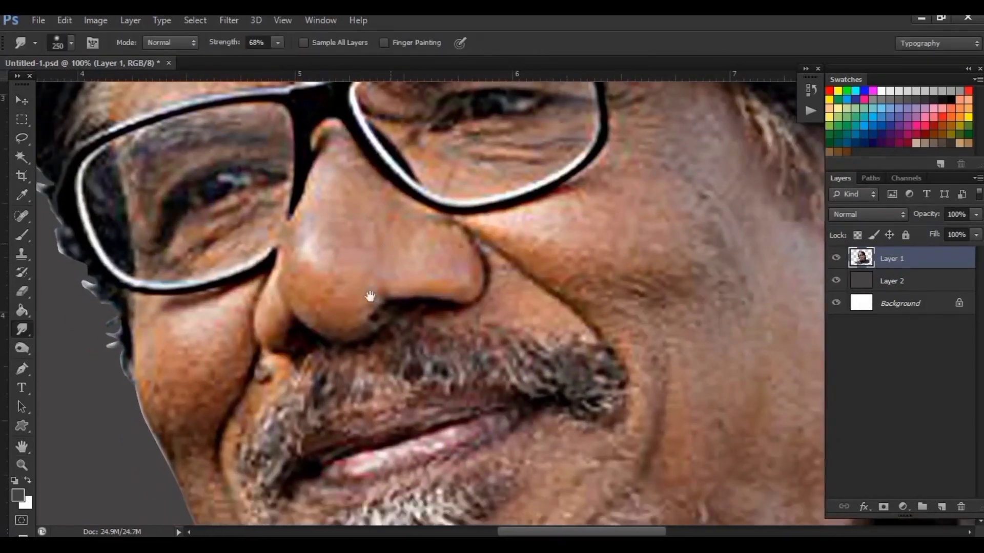
# Smudge the nose skin from bridge to tip at 51% with a small brush
pyautogui.click(277, 42)
pyautogui.press('[')
pyautogui.scroll(1, 201, 359)
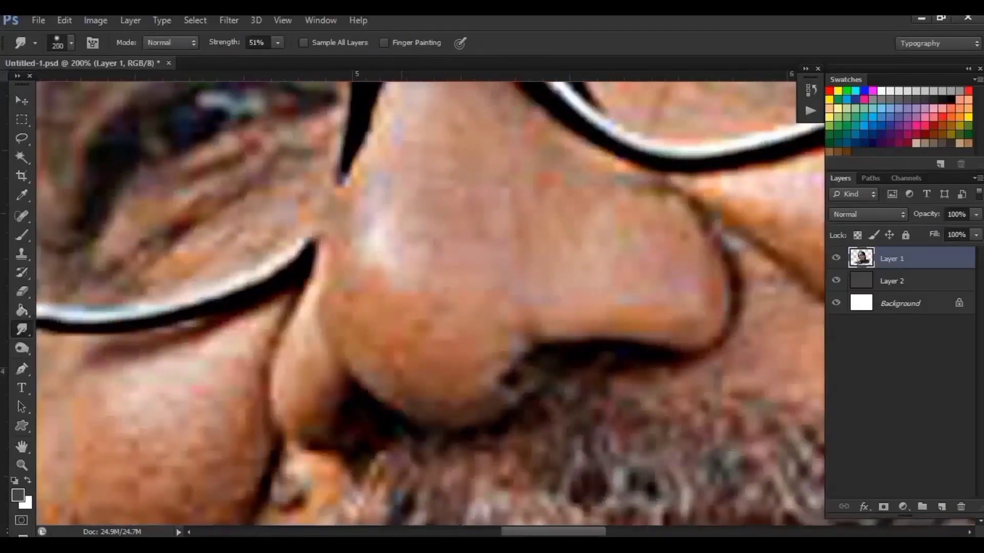
pyautogui.moveTo(365, 175)
pyautogui.mouseDown()
pyautogui.moveTo(345, 275)
pyautogui.moveTo(364, 356)
pyautogui.moveTo(464, 401)
pyautogui.moveTo(470, 354)
pyautogui.moveTo(413, 376)
pyautogui.moveTo(423, 222)
pyautogui.moveTo(401, 325)
pyautogui.mouseUp()
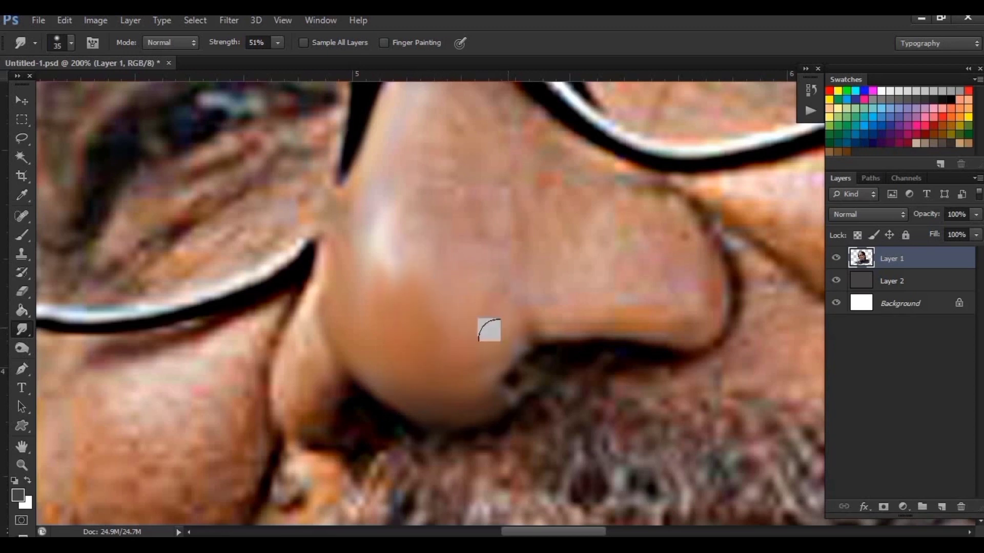
pyautogui.scroll(3, 471, 189)
pyautogui.moveTo(415, 182)
pyautogui.mouseDown()
pyautogui.moveTo(533, 287)
pyautogui.moveTo(516, 380)
pyautogui.moveTo(511, 346)
pyautogui.mouseUp()
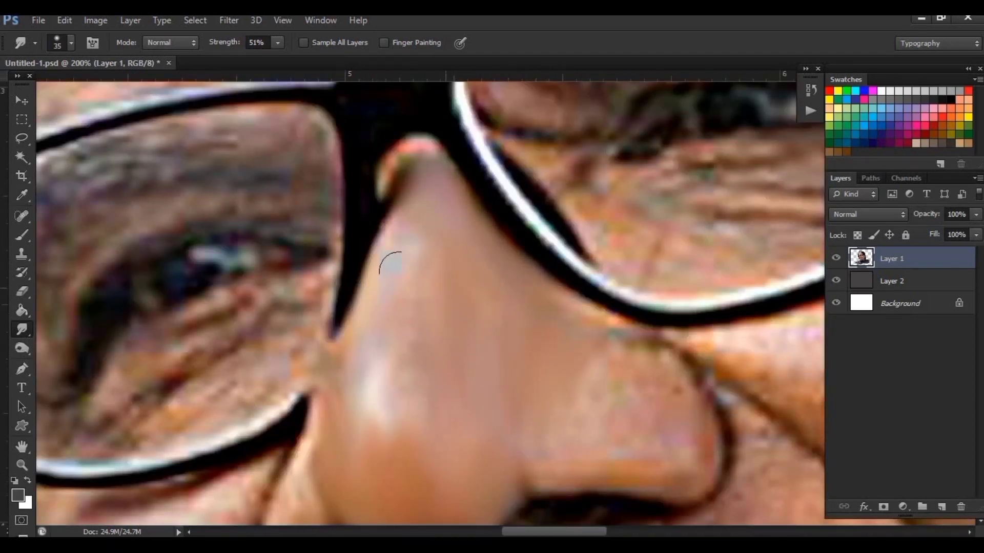
pyautogui.moveTo(391, 263)
pyautogui.mouseDown()
pyautogui.moveTo(362, 319)
pyautogui.moveTo(410, 301)
pyautogui.mouseUp()
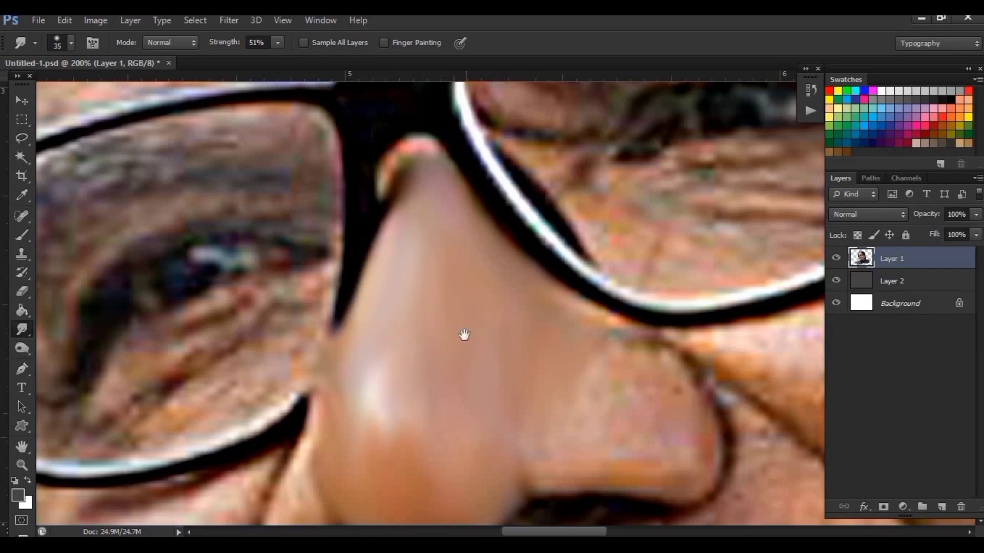
# Smooth the speckled skin along the nose side and the shadow under the nostril at 300%
pyautogui.moveTo(464, 335); pyautogui.dragTo(560, 155)
pyautogui.moveTo(506, 277); pyautogui.dragTo(332, 333)
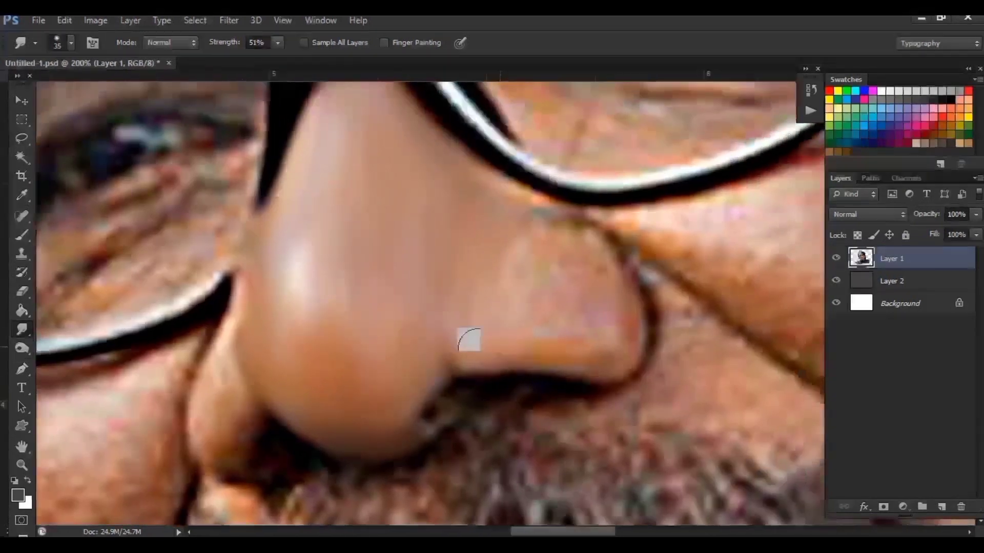
pyautogui.moveTo(522, 339)
pyautogui.mouseDown()
pyautogui.moveTo(483, 323)
pyautogui.moveTo(511, 257)
pyautogui.moveTo(578, 229)
pyautogui.moveTo(619, 292)
pyautogui.moveTo(610, 330)
pyautogui.moveTo(554, 308)
pyautogui.moveTo(528, 272)
pyautogui.mouseUp()
pyautogui.moveTo(579, 304); pyautogui.dragTo(226, 358)
pyautogui.hotkey('ctrl', '+')
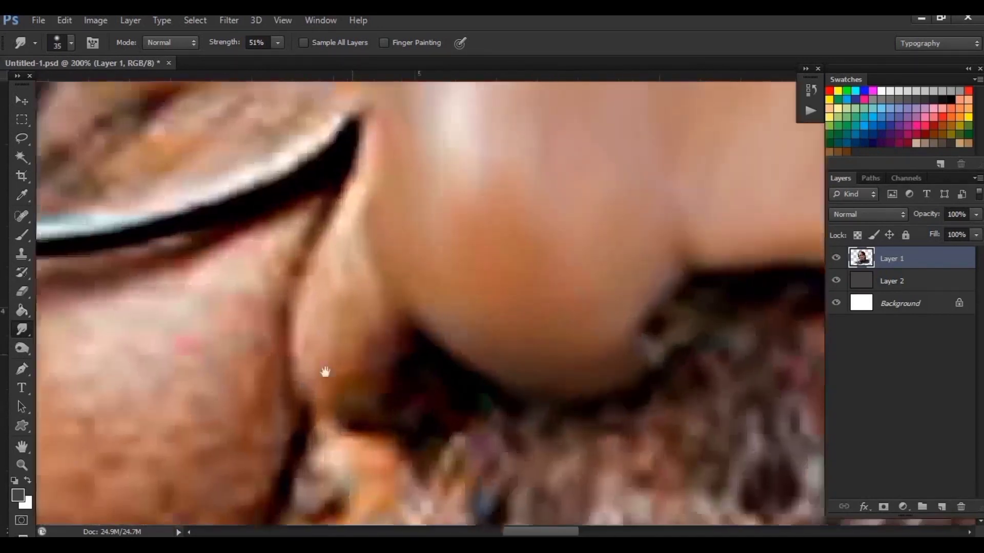
pyautogui.press('[')
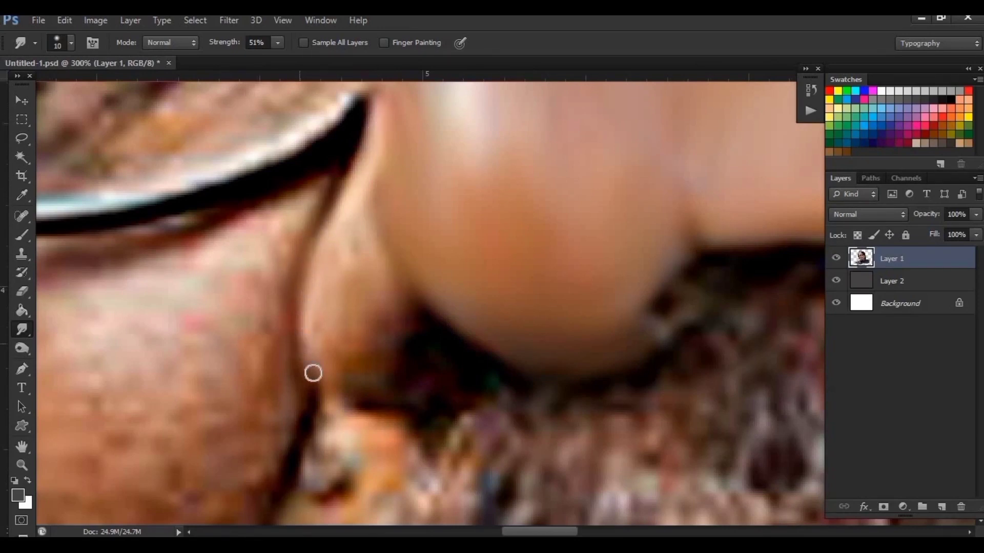
pyautogui.moveTo(313, 374); pyautogui.dragTo(307, 304)
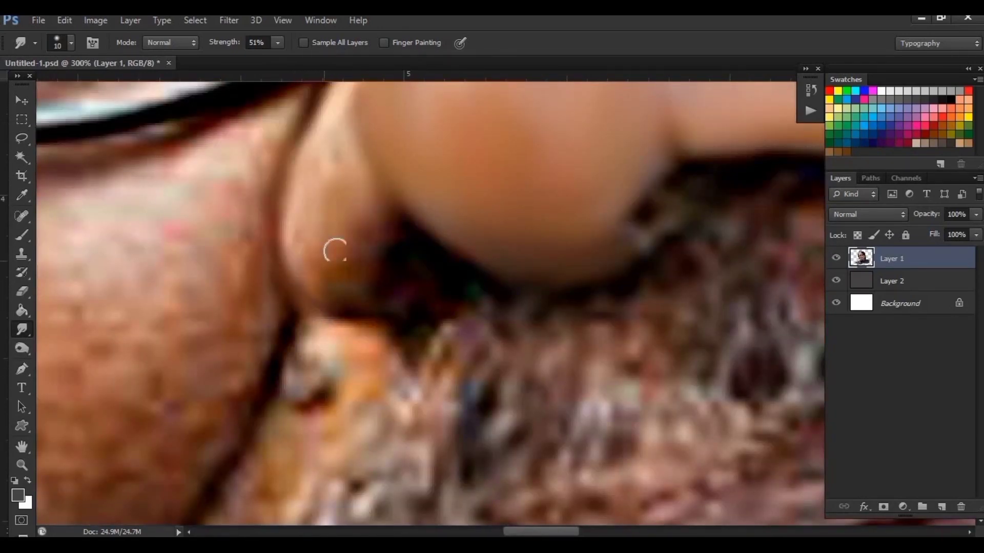
pyautogui.moveTo(323, 235); pyautogui.dragTo(352, 248)
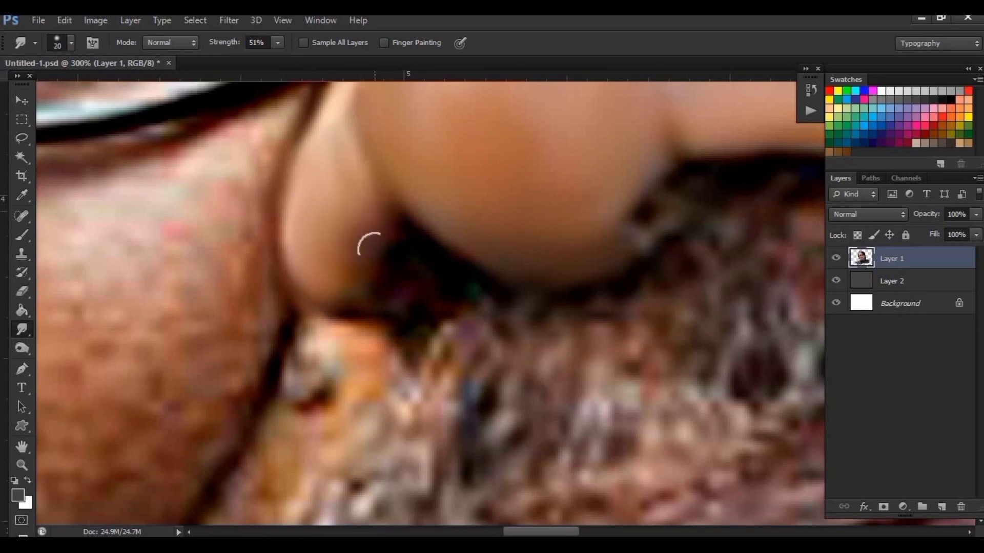
# Smooth the skin beside the nose edge
pyautogui.hscroll(3, 529, 262)
pyautogui.scroll(1, 530, 261)
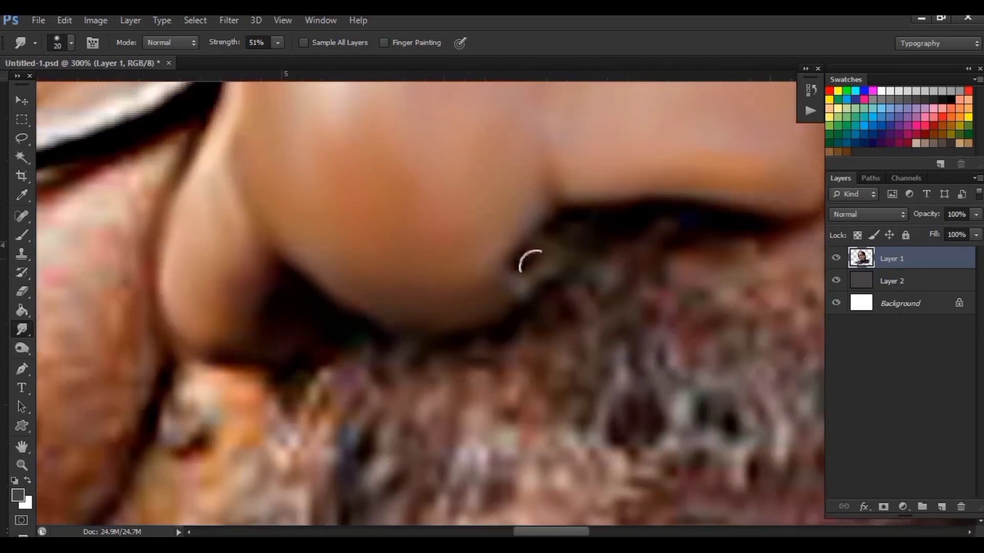
pyautogui.hscroll(4, 489, 290)
pyautogui.scroll(2, 392, 328)
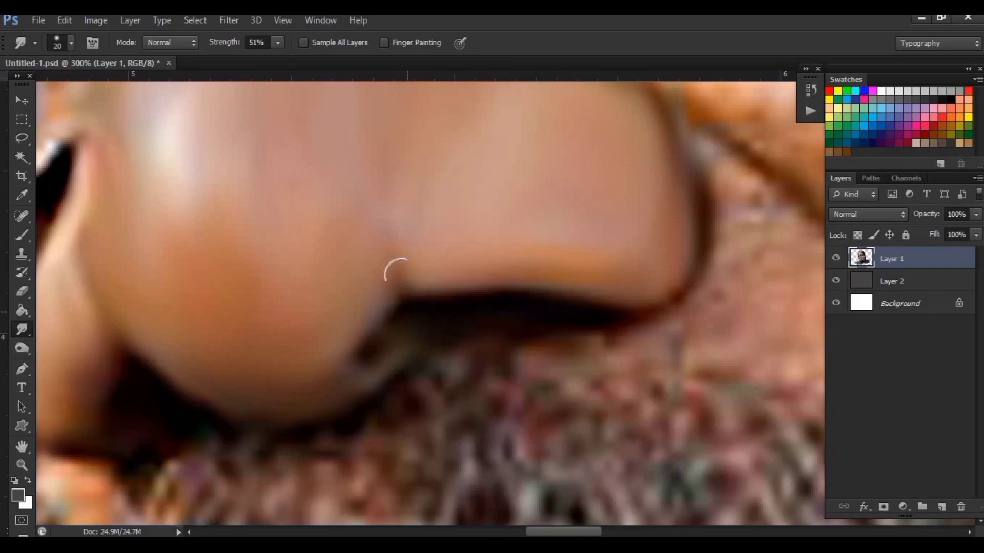
pyautogui.scroll(-5, 402, 256)
pyautogui.scroll(4, 644, 266)
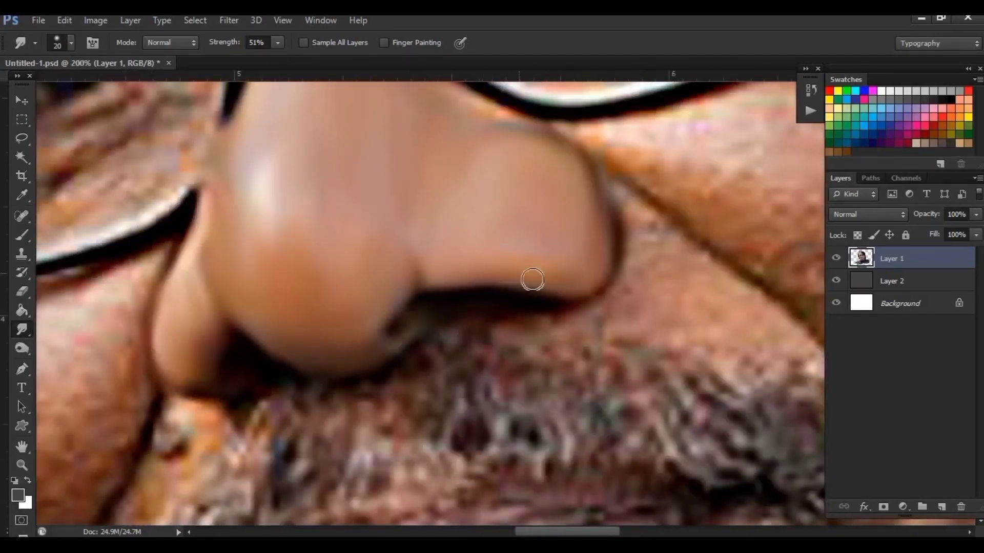
pyautogui.hscroll(2, 481, 265)
pyautogui.scroll(1, 508, 233)
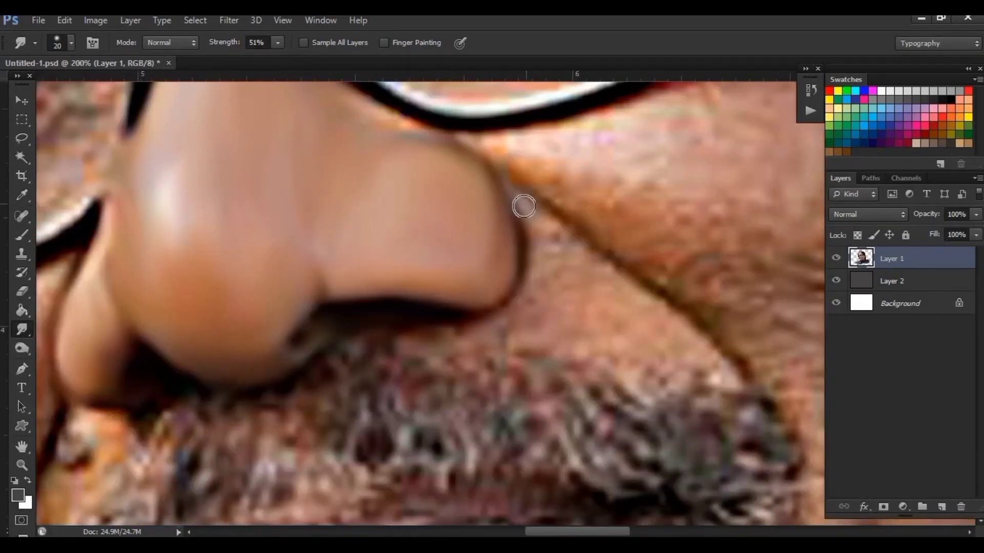
pyautogui.moveTo(523, 207); pyautogui.dragTo(548, 264)
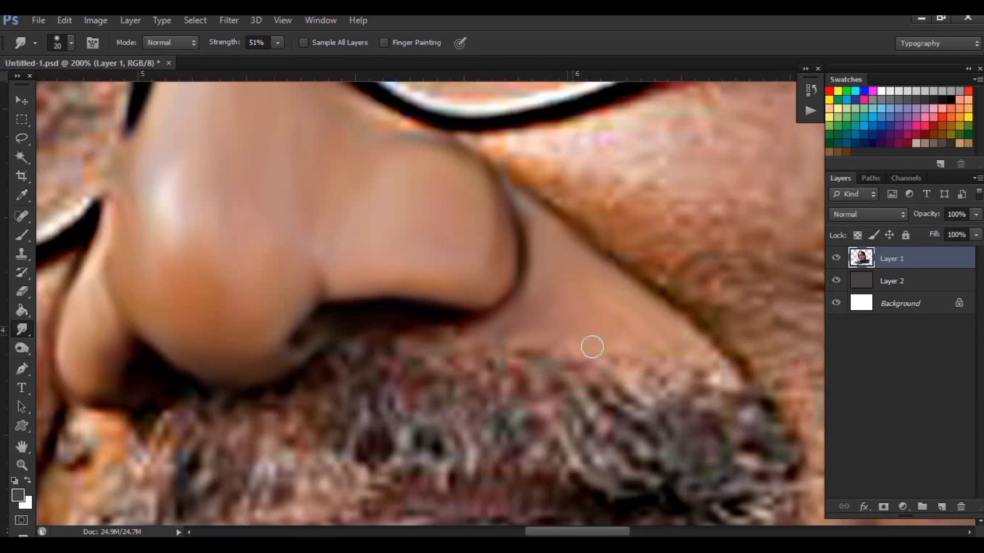
# Smooth the skin along the jaw edge and crease with short upward strokes
pyautogui.hscroll(-2, 544, 319)
pyautogui.scroll(-2, 545, 319)
pyautogui.hscroll(-2, 533, 276)
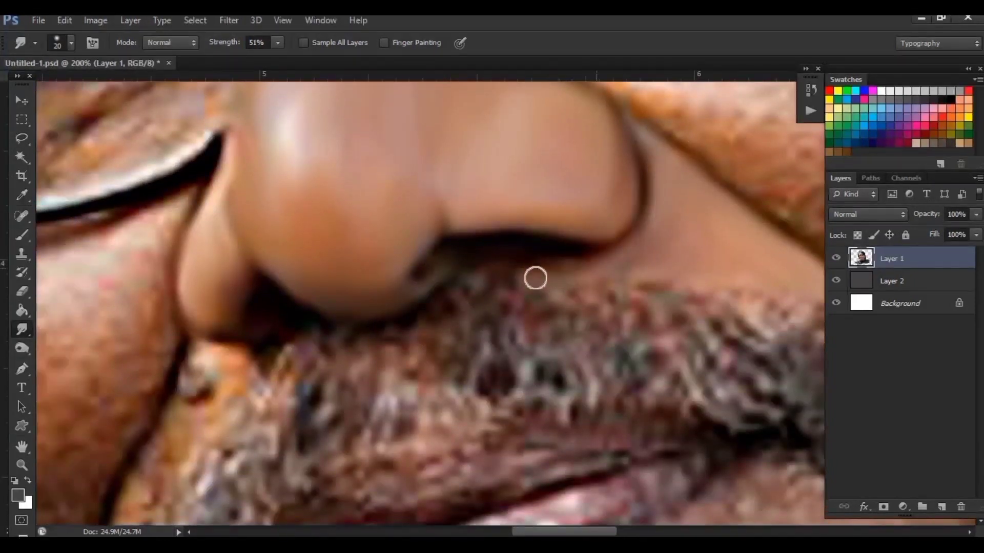
pyautogui.hscroll(-3, 659, 281)
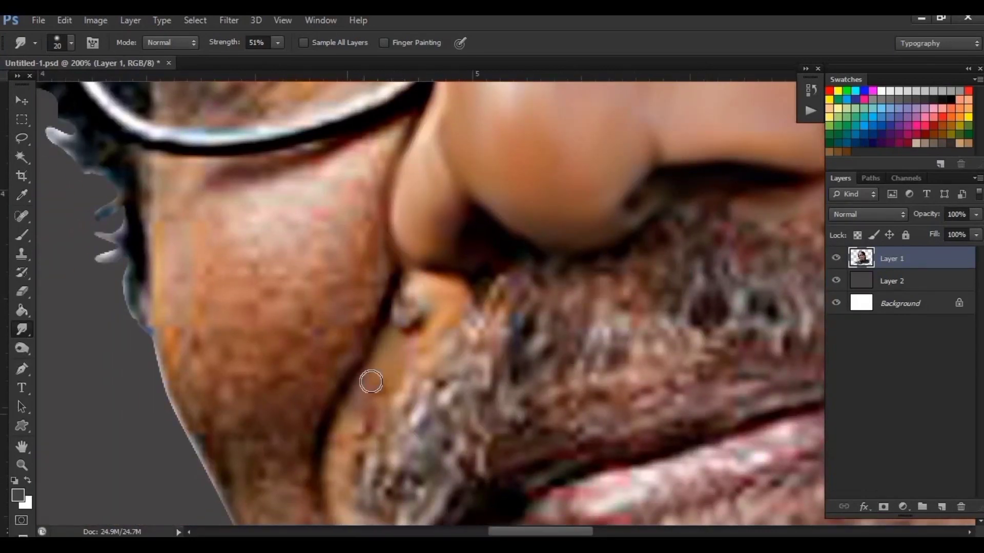
pyautogui.moveTo(371, 382); pyautogui.dragTo(409, 359)
pyautogui.scroll(-2, 454, 299)
pyautogui.hscroll(-1, 394, 367)
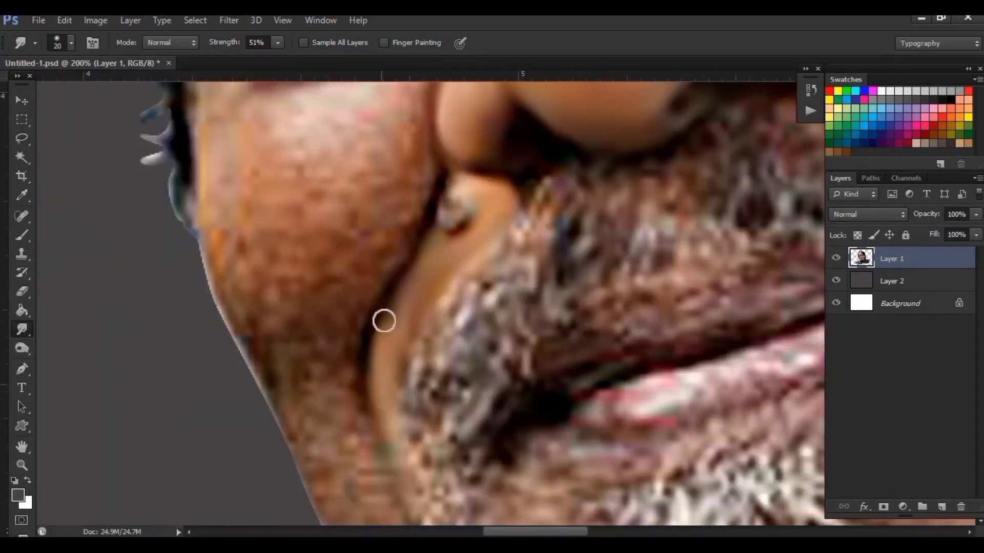
pyautogui.moveTo(384, 321); pyautogui.dragTo(420, 270)
pyautogui.scroll(-2, 395, 309)
pyautogui.hscroll(1, 396, 310)
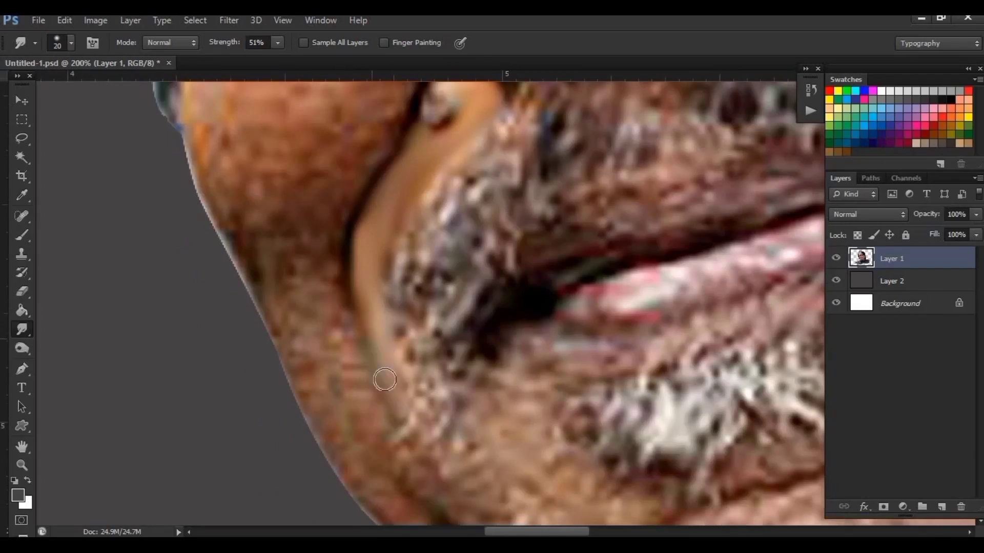
pyautogui.moveTo(374, 379); pyautogui.dragTo(337, 319)
pyautogui.moveTo(368, 369); pyautogui.dragTo(362, 333)
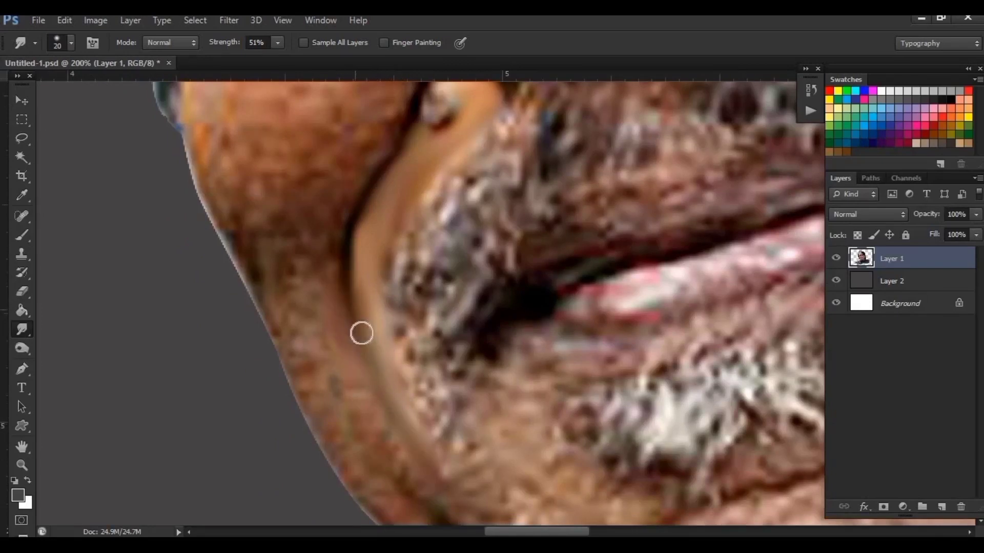
# Blend the lower part of the jaw crease toward the right
pyautogui.scroll(-2, 406, 356)
pyautogui.hscroll(1, 406, 355)
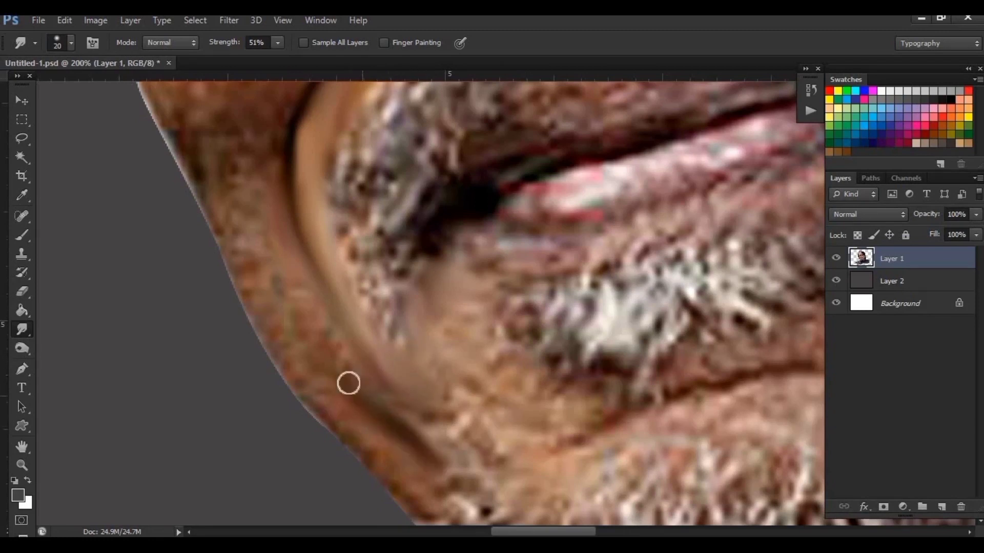
pyautogui.scroll(-1, 296, 241)
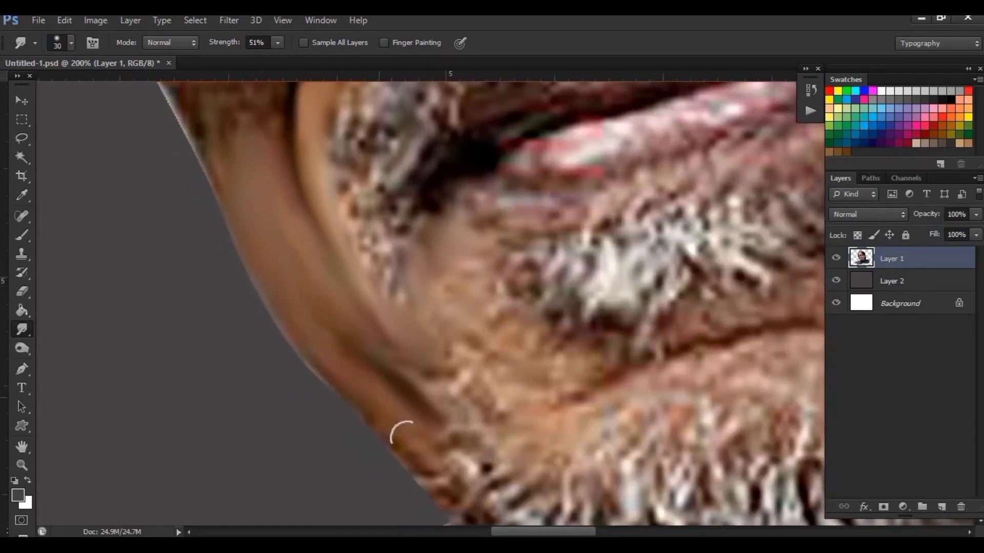
pyautogui.moveTo(401, 433)
pyautogui.mouseDown()
pyautogui.moveTo(432, 377)
pyautogui.moveTo(499, 330)
pyautogui.mouseUp()
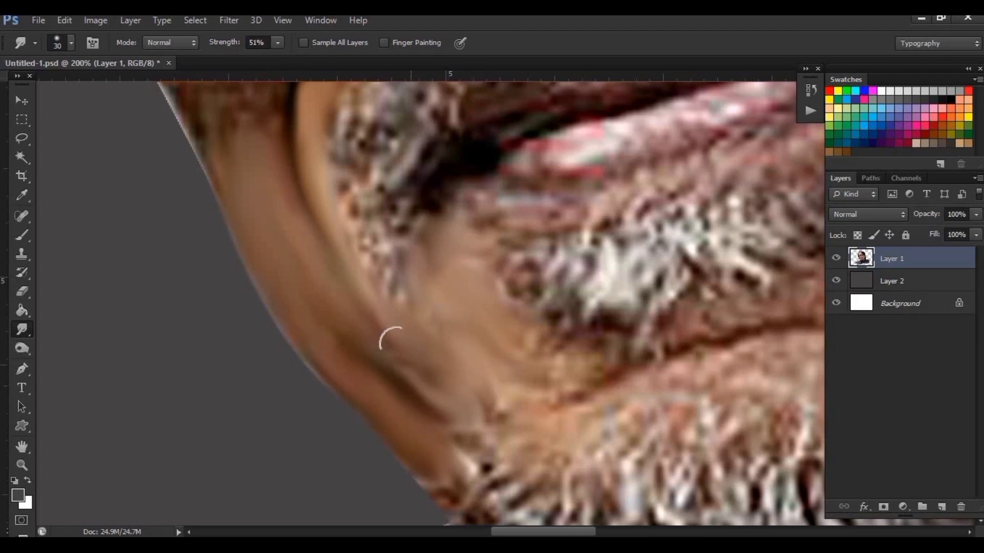
pyautogui.hscroll(3, 492, 392)
pyautogui.moveTo(461, 384)
pyautogui.mouseDown()
pyautogui.moveTo(538, 345)
pyautogui.moveTo(749, 331)
pyautogui.mouseUp()
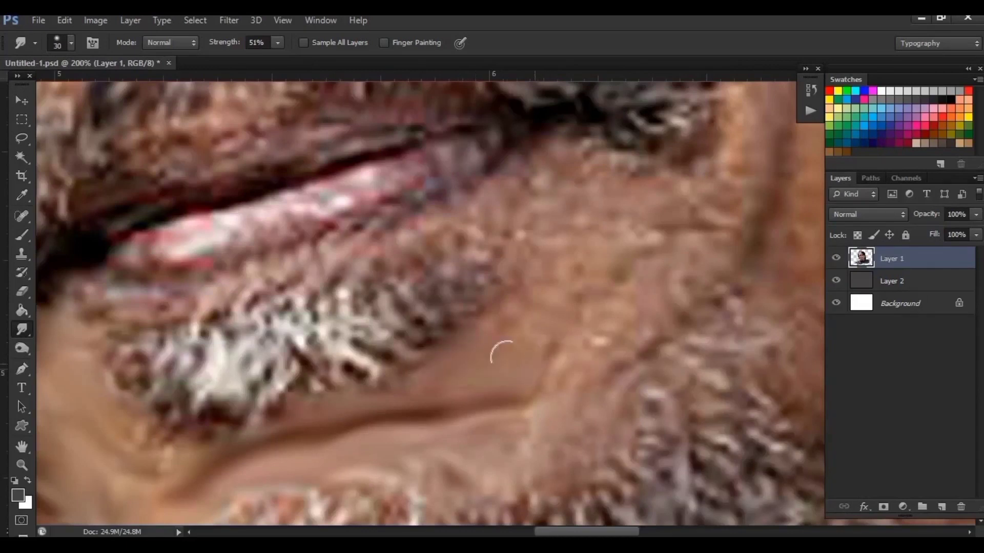
# Smudge the skin below the lower lip and the lip corner, adjusting brush options
pyautogui.hscroll(-2, 501, 351)
pyautogui.moveTo(324, 335)
pyautogui.mouseDown()
pyautogui.moveTo(325, 279)
pyautogui.moveTo(352, 292)
pyautogui.mouseUp()
pyautogui.rightClick(351, 292)
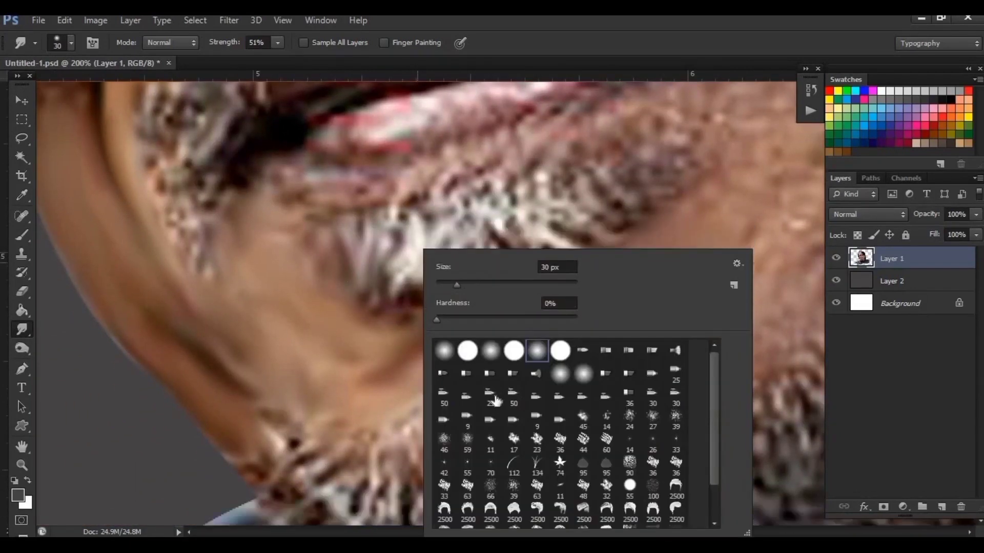
pyautogui.click(653, 103)
pyautogui.moveTo(400, 266)
pyautogui.mouseDown()
pyautogui.moveTo(512, 240)
pyautogui.moveTo(595, 173)
pyautogui.moveTo(674, 138)
pyautogui.moveTo(736, 307)
pyautogui.mouseUp()
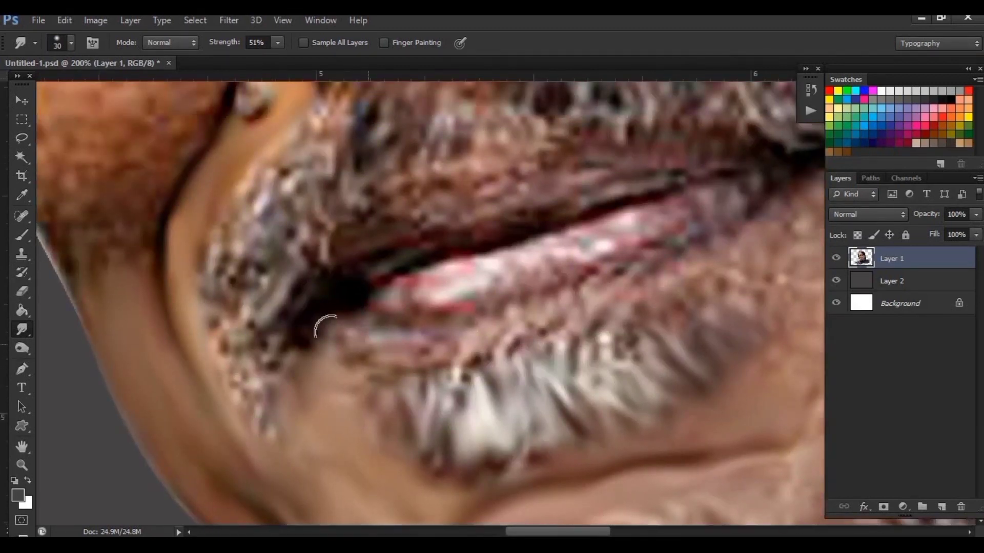
pyautogui.moveTo(326, 325)
pyautogui.mouseDown()
pyautogui.moveTo(332, 365)
pyautogui.moveTo(567, 294)
pyautogui.moveTo(723, 340)
pyautogui.mouseUp()
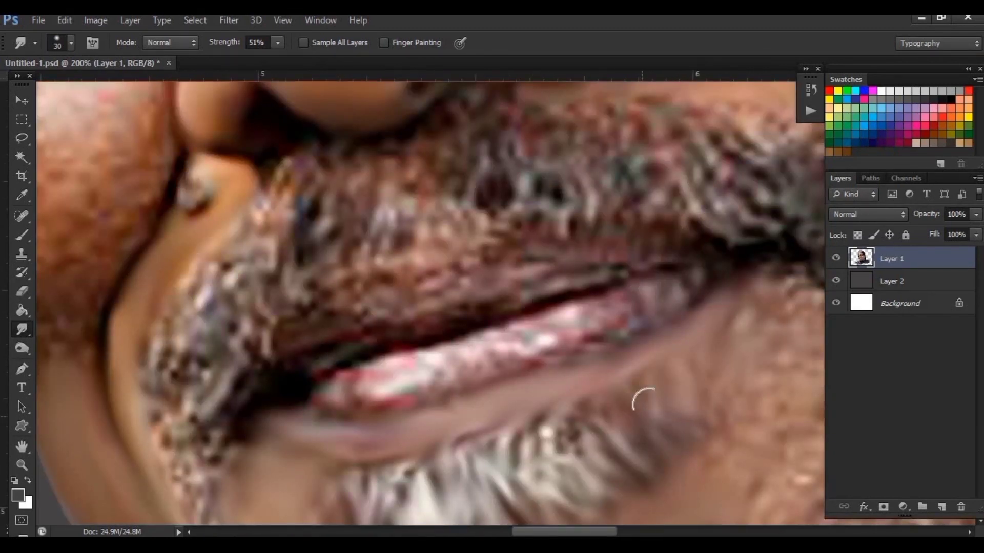
# Smear the beard below the lip and soften the dark line between the lips
pyautogui.moveTo(641, 400); pyautogui.dragTo(553, 441)
pyautogui.moveTo(328, 395)
pyautogui.mouseDown()
pyautogui.moveTo(352, 384)
pyautogui.moveTo(363, 362)
pyautogui.moveTo(440, 361)
pyautogui.moveTo(635, 310)
pyautogui.moveTo(645, 322)
pyautogui.mouseUp()
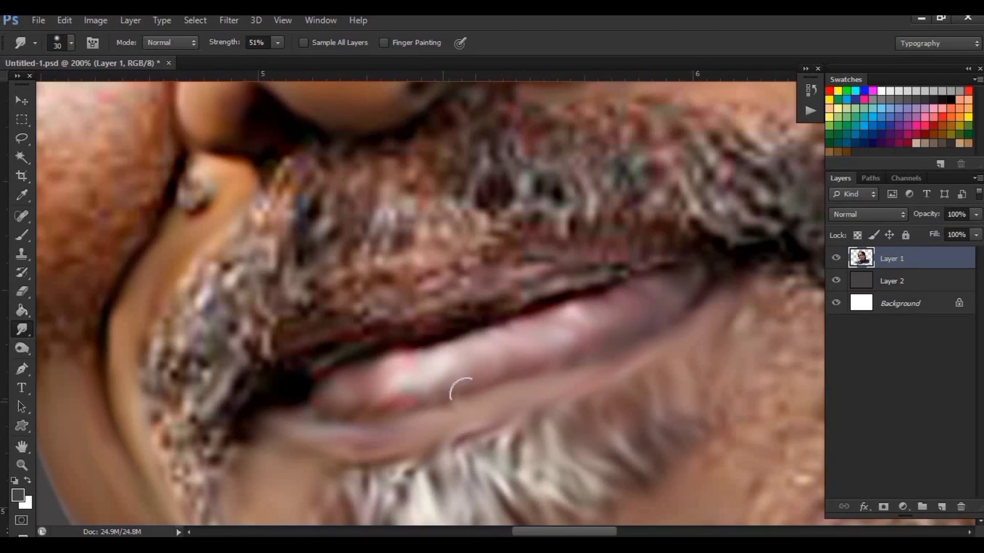
pyautogui.moveTo(358, 334)
pyautogui.mouseDown()
pyautogui.moveTo(508, 292)
pyautogui.moveTo(428, 329)
pyautogui.moveTo(301, 325)
pyautogui.moveTo(421, 285)
pyautogui.moveTo(302, 332)
pyautogui.mouseUp()
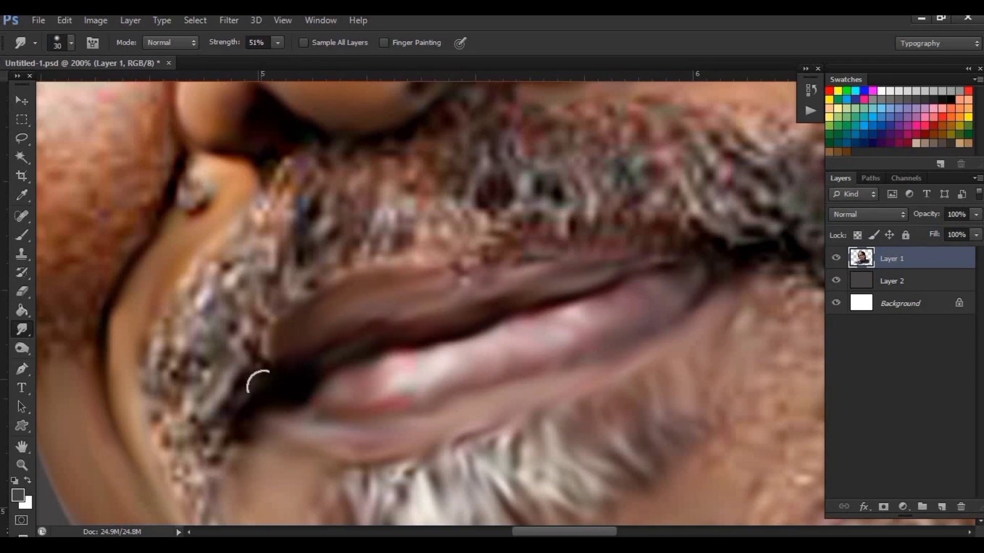
pyautogui.hotkey('ctrl', '-')
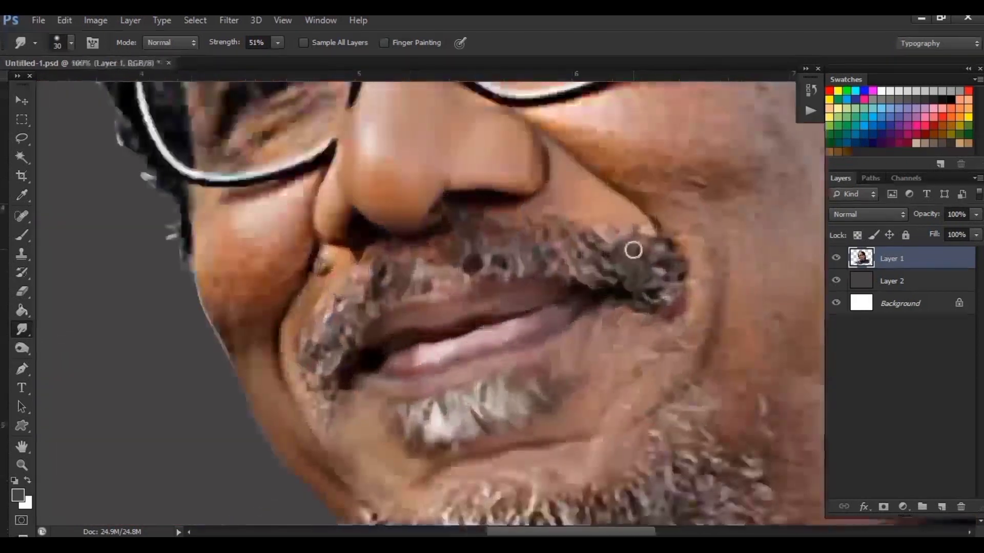
# Smudge the beard at the left mouth corner and drag the mustache toward its right end
pyautogui.scroll(-1, 321, 349)
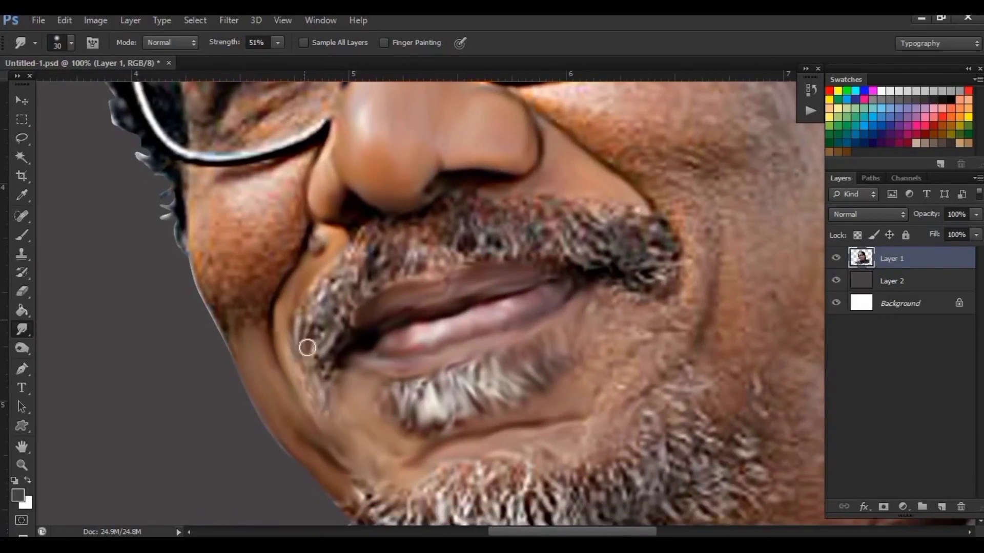
pyautogui.moveTo(307, 348); pyautogui.dragTo(331, 306)
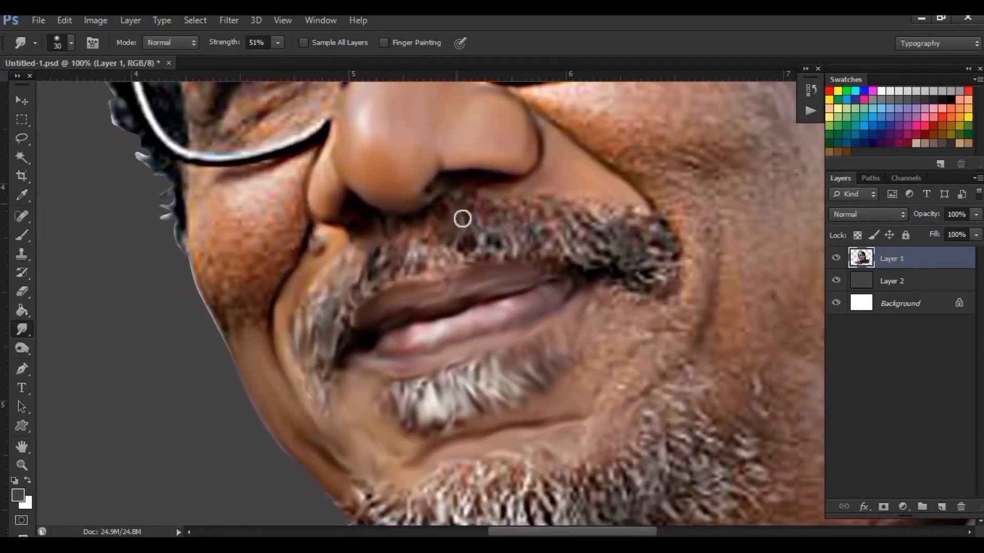
pyautogui.moveTo(550, 210); pyautogui.dragTo(630, 213)
pyautogui.moveTo(669, 251)
pyautogui.mouseDown()
pyautogui.moveTo(622, 255)
pyautogui.moveTo(652, 259)
pyautogui.mouseUp()
pyautogui.scroll(1, 176, 179)
# Enlarge, then shrink the Smudge brush with ] and [ for finer mustache detail
pyautogui.press(']')
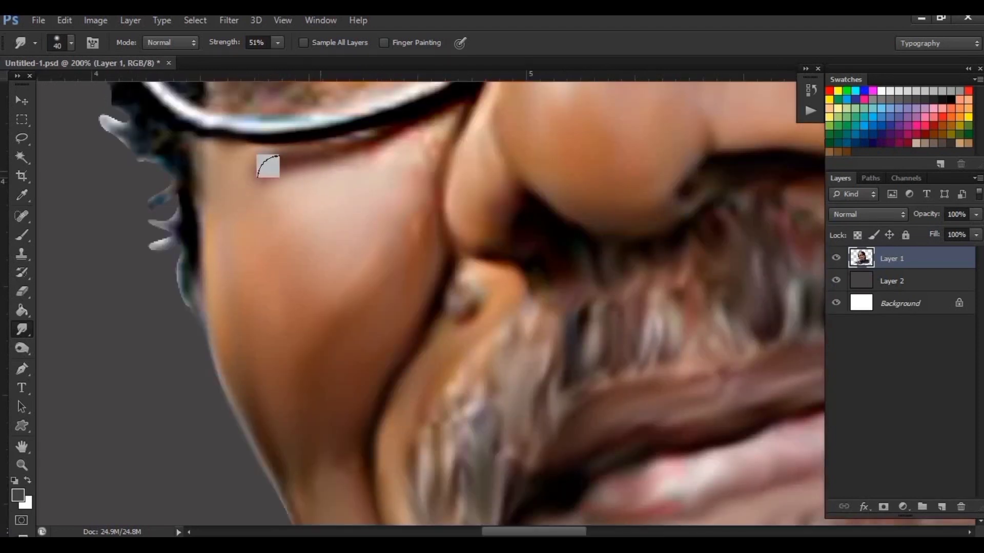
pyautogui.scroll(1, 428, 147)
pyautogui.press('[')
pyautogui.press('[')
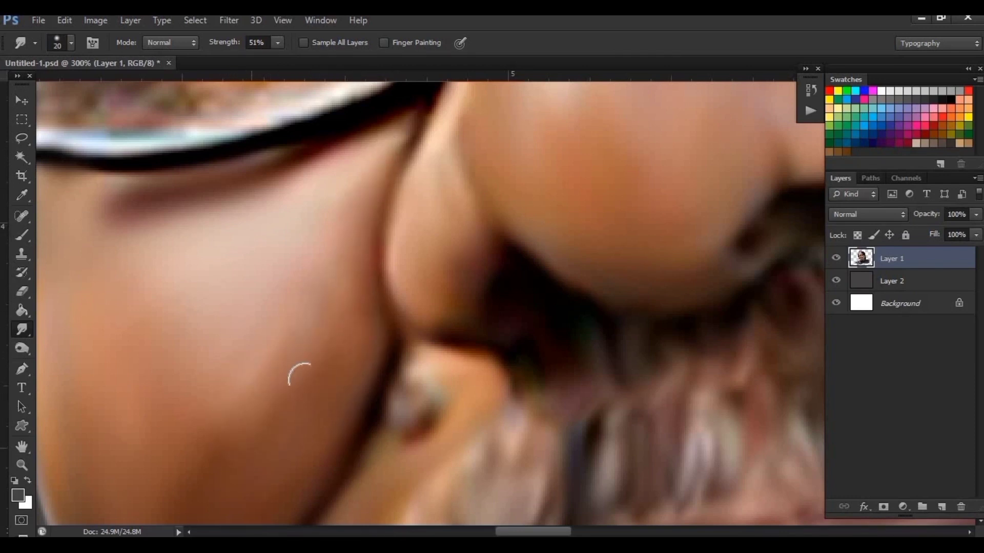
pyautogui.scroll(-1, 469, 360)
pyautogui.scroll(-1, 476, 369)
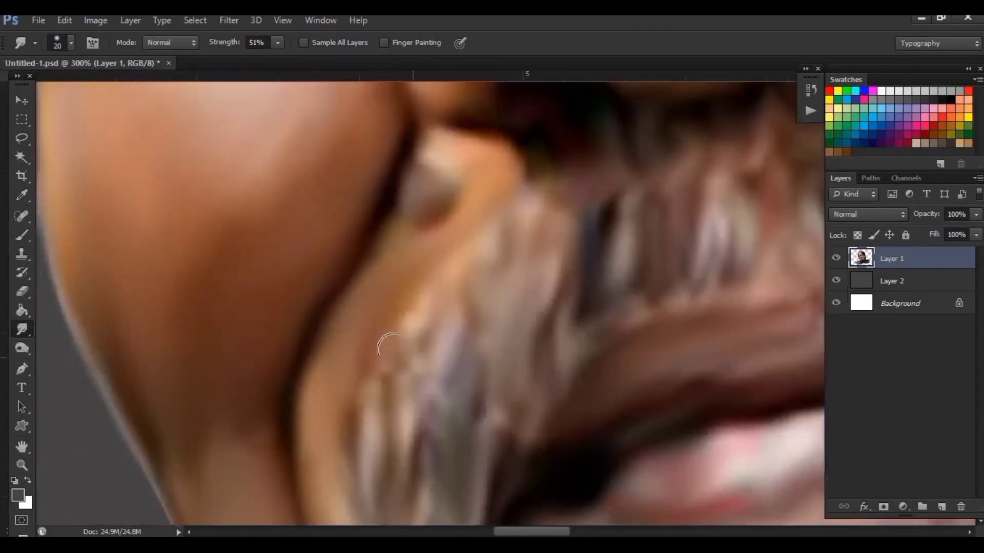
pyautogui.scroll(-1, 395, 369)
pyautogui.scroll(-2, 626, 402)
pyautogui.scroll(3, 542, 384)
# Smooth the skin below the glasses rim and the bumpy cheek texture with a larger brush
pyautogui.scroll(-1, 634, 184)
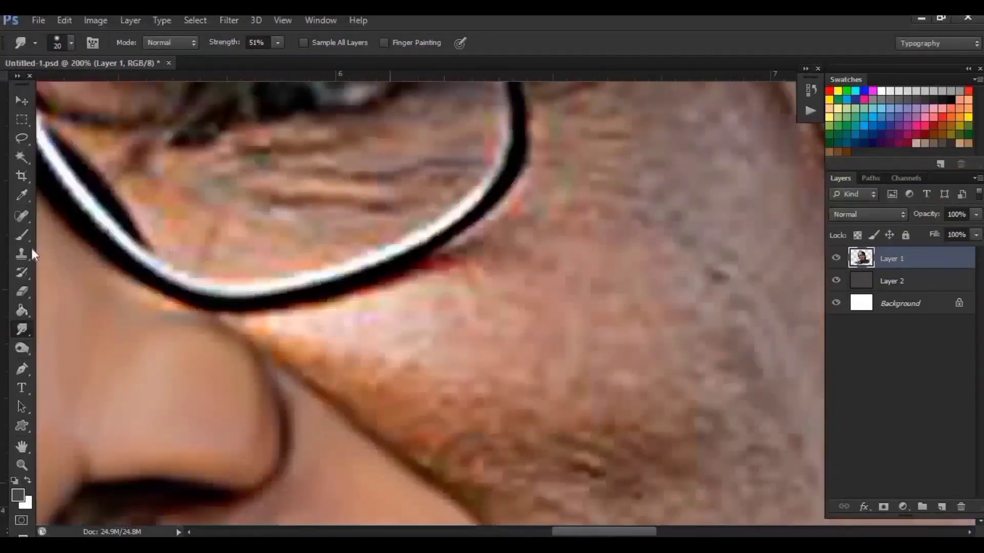
pyautogui.moveTo(223, 323); pyautogui.dragTo(293, 357)
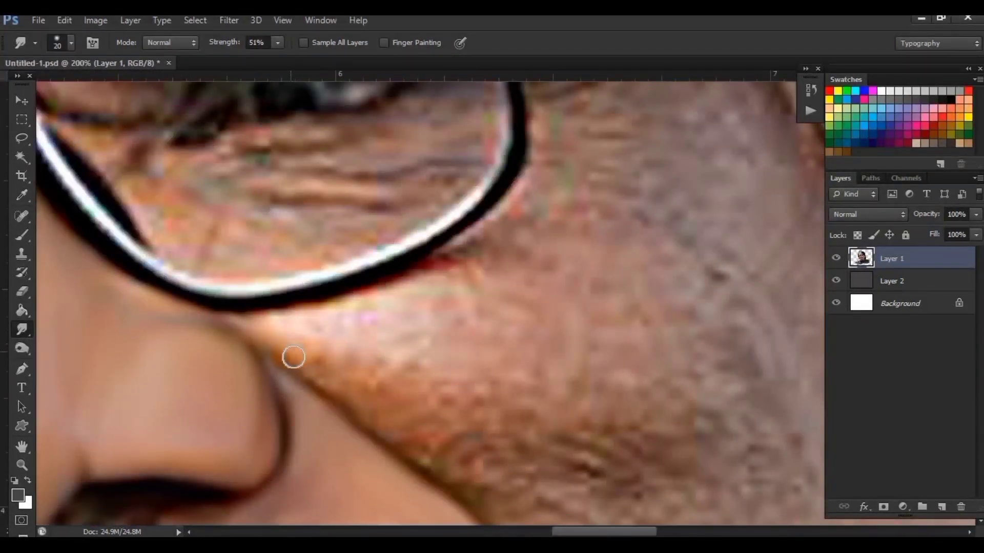
pyautogui.moveTo(271, 314)
pyautogui.mouseDown()
pyautogui.moveTo(297, 292)
pyautogui.moveTo(424, 280)
pyautogui.moveTo(384, 285)
pyautogui.moveTo(305, 344)
pyautogui.moveTo(428, 368)
pyautogui.mouseUp()
pyautogui.press(']')
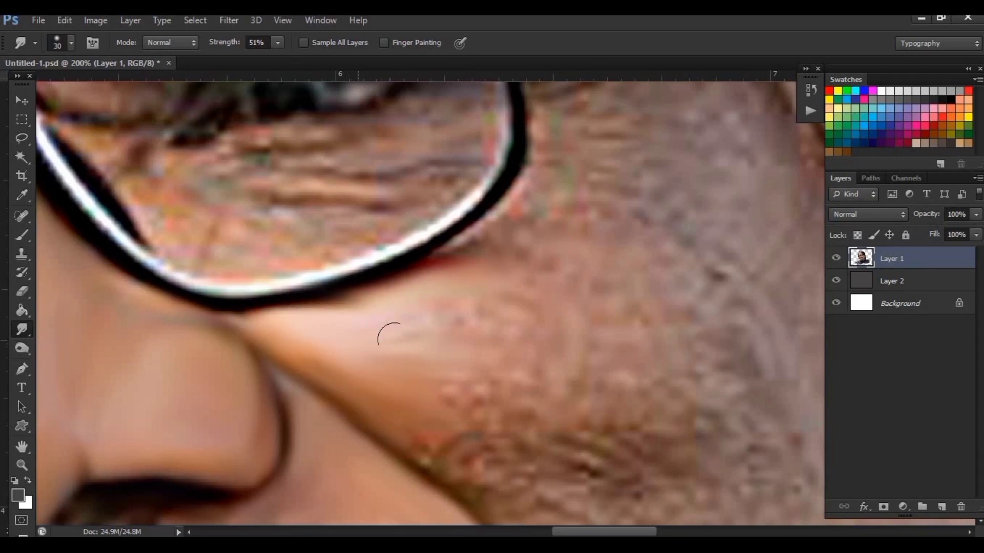
pyautogui.moveTo(465, 327); pyautogui.dragTo(480, 414)
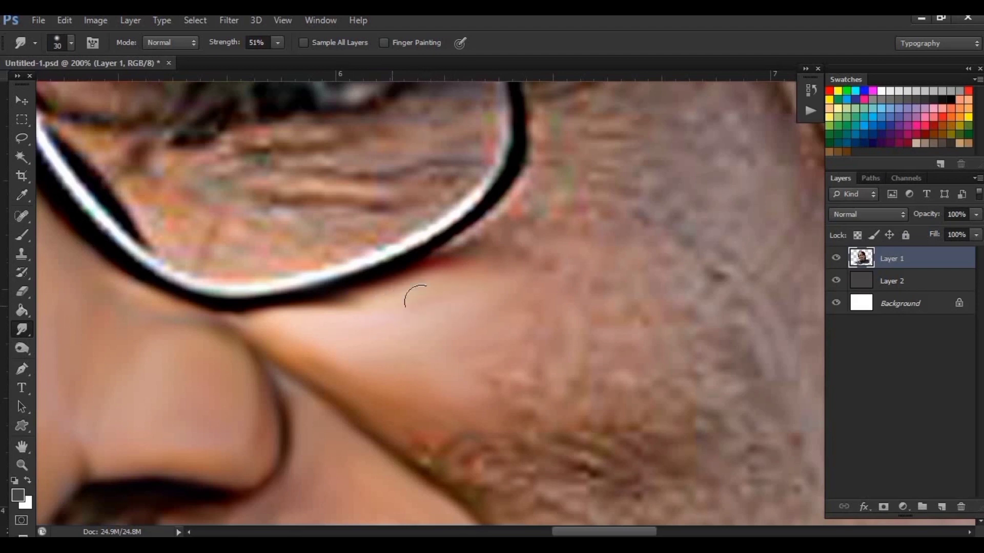
# Smooth the lower cheek texture and the skin along the jaw crease
pyautogui.moveTo(532, 439); pyautogui.dragTo(426, 309)
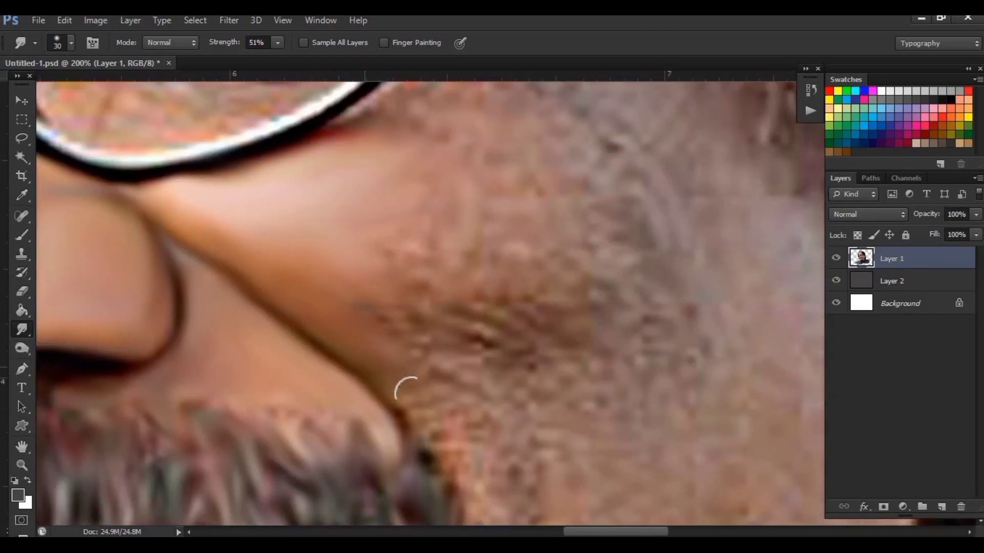
pyautogui.moveTo(410, 393)
pyautogui.mouseDown()
pyautogui.moveTo(378, 314)
pyautogui.moveTo(387, 274)
pyautogui.mouseUp()
pyautogui.moveTo(426, 208)
pyautogui.mouseDown()
pyautogui.moveTo(433, 265)
pyautogui.moveTo(552, 337)
pyautogui.moveTo(595, 306)
pyautogui.moveTo(602, 334)
pyautogui.mouseUp()
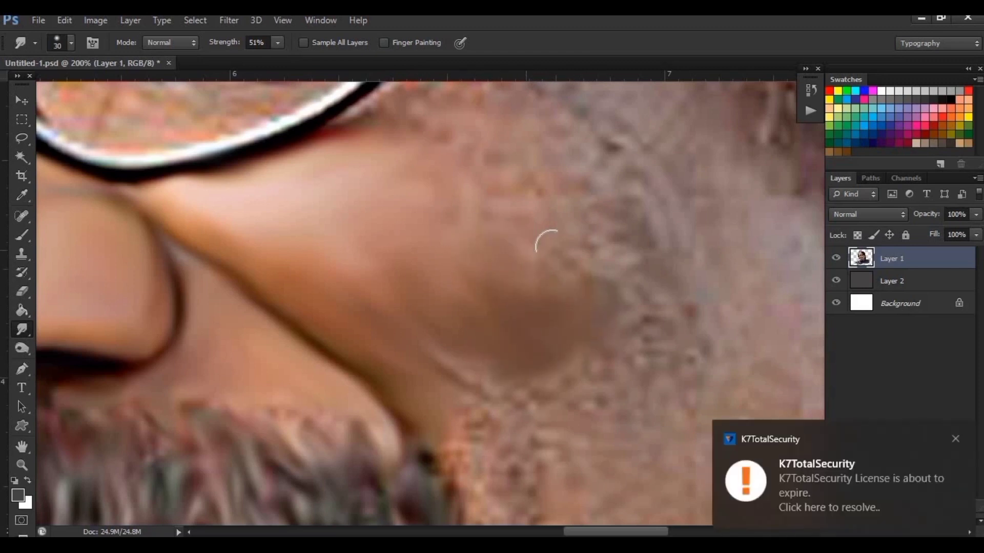
pyautogui.moveTo(544, 241); pyautogui.dragTo(481, 119)
pyautogui.moveTo(461, 425); pyautogui.dragTo(477, 373)
pyautogui.moveTo(436, 285)
pyautogui.mouseDown()
pyautogui.moveTo(418, 251)
pyautogui.moveTo(435, 333)
pyautogui.moveTo(428, 441)
pyautogui.mouseUp()
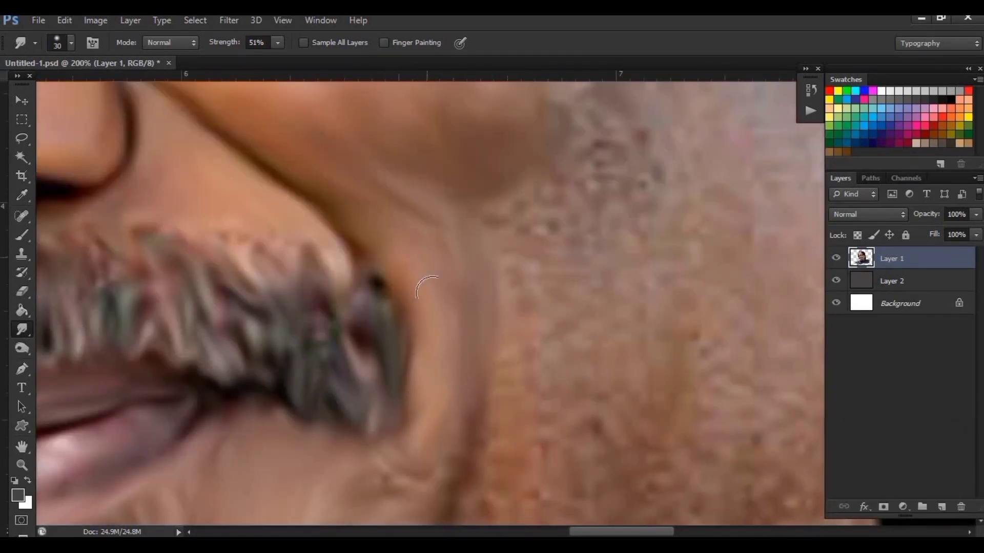
# Pan past the glasses rim and mustache, then smooth the skin beside the mustache
pyautogui.moveTo(427, 288); pyautogui.dragTo(440, 199)
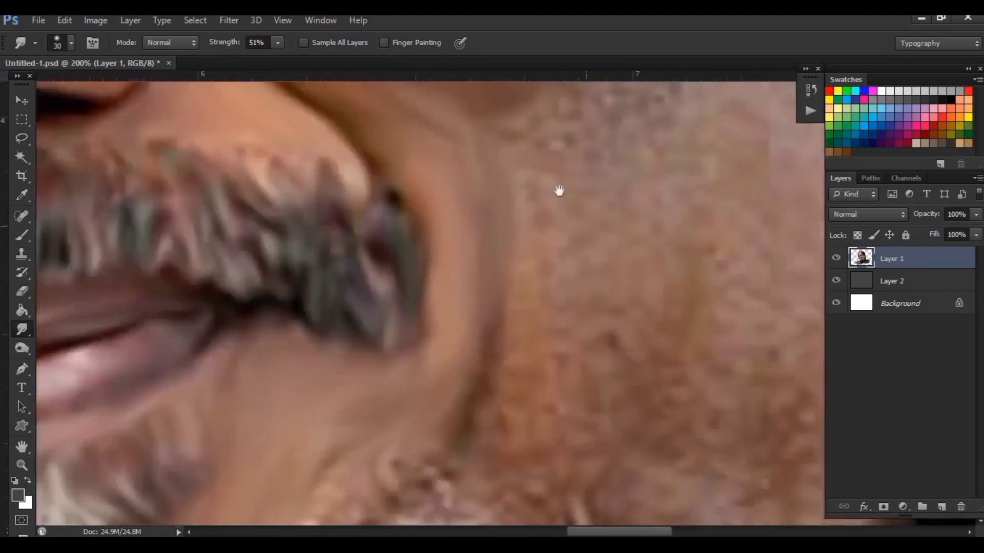
pyautogui.moveTo(558, 191); pyautogui.dragTo(526, 447)
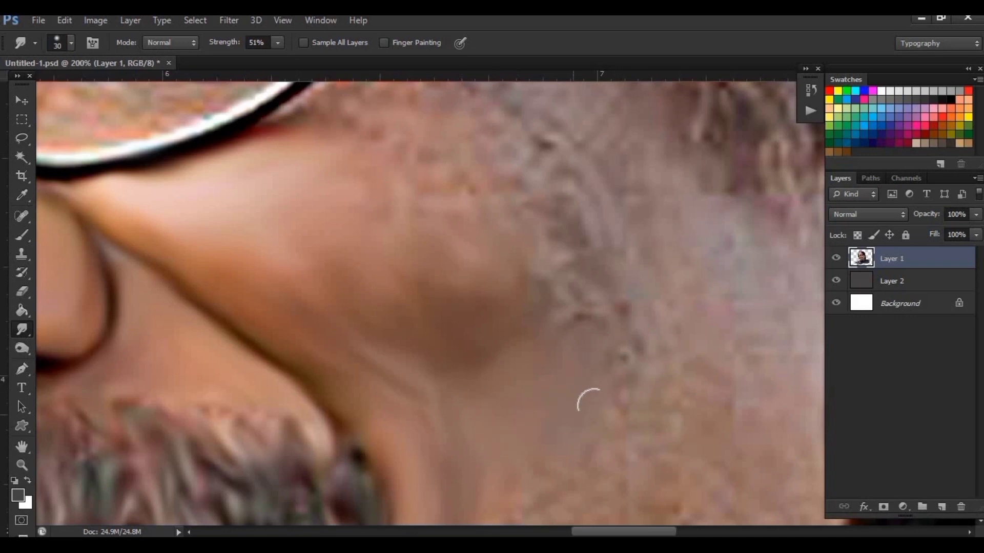
pyautogui.moveTo(571, 308); pyautogui.dragTo(569, 415)
pyautogui.moveTo(561, 333); pyautogui.dragTo(553, 361)
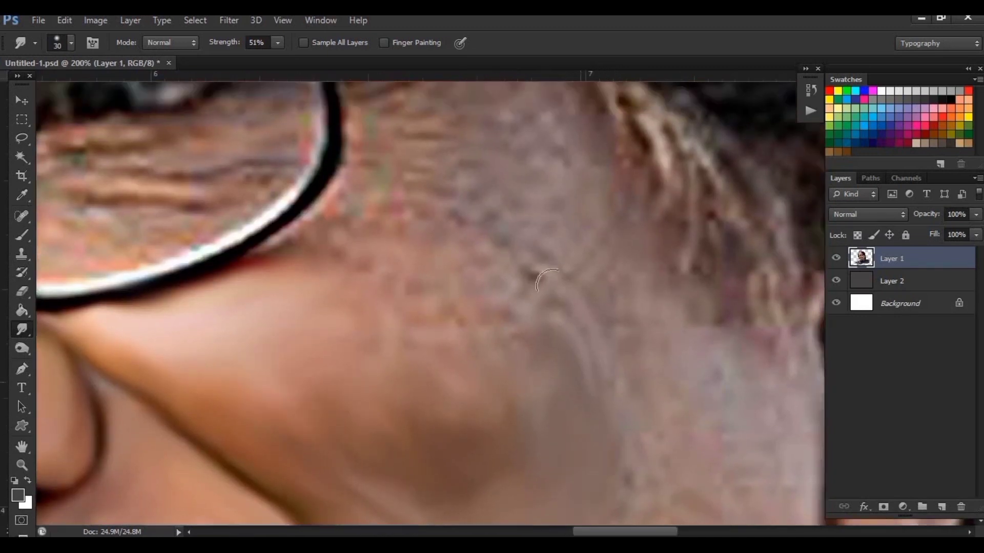
pyautogui.moveTo(649, 449); pyautogui.dragTo(621, 375)
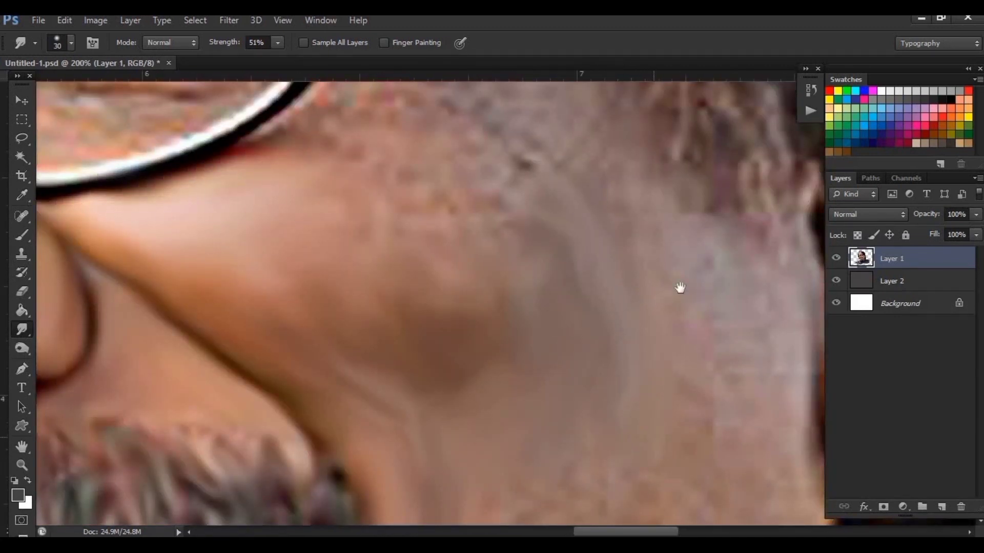
pyautogui.moveTo(680, 288); pyautogui.dragTo(708, 134)
pyautogui.moveTo(517, 434); pyautogui.dragTo(487, 347)
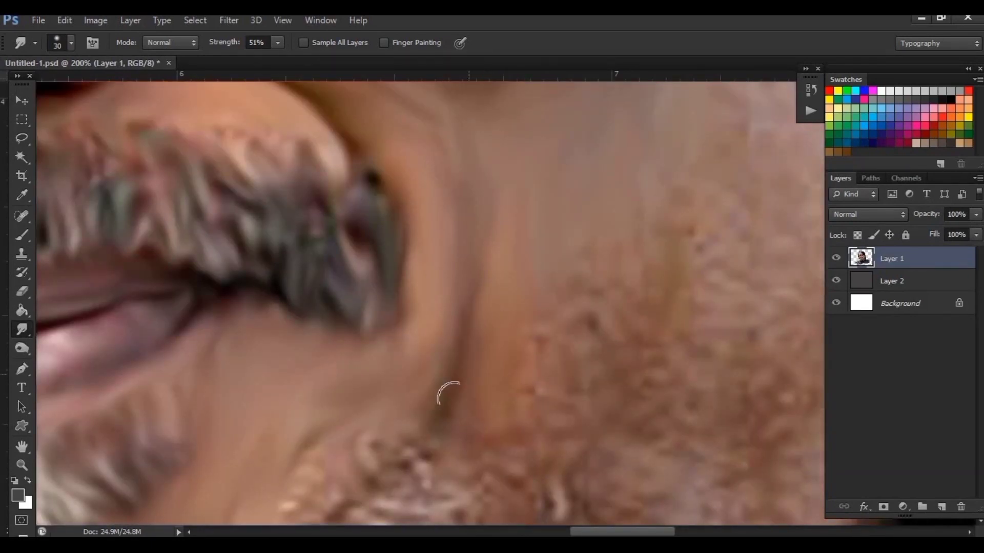
pyautogui.moveTo(604, 397); pyautogui.dragTo(519, 495)
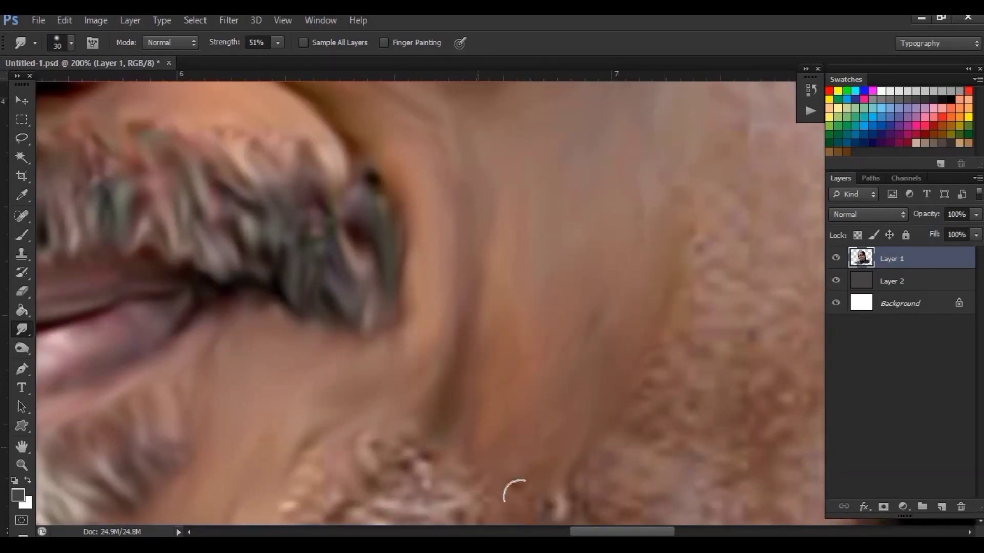
# Smooth the upper cheek near the hairline, beside the glasses rim and toward the ear
pyautogui.scroll(-5, 714, 329)
pyautogui.scroll(5, 598, 204)
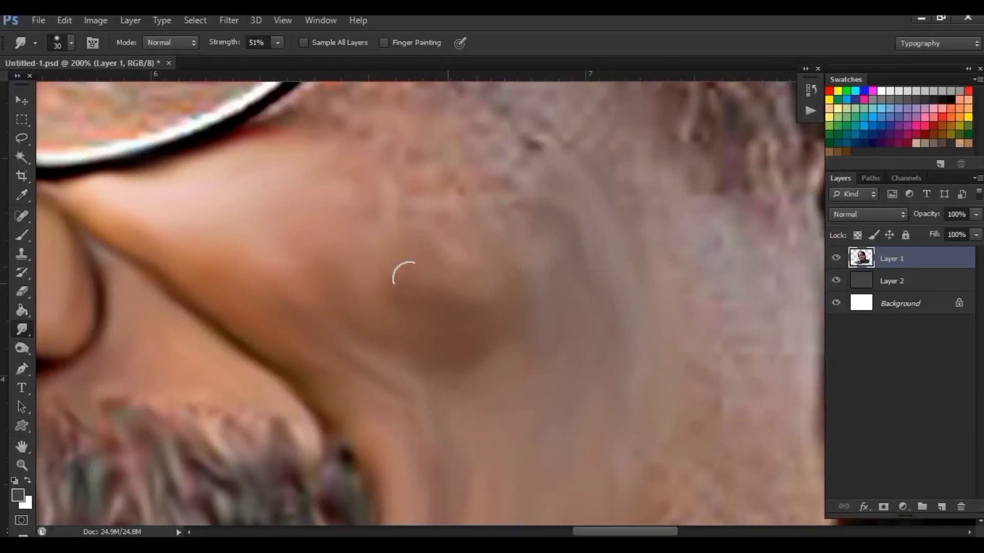
pyautogui.scroll(2, 483, 237)
pyautogui.hscroll(1, 483, 237)
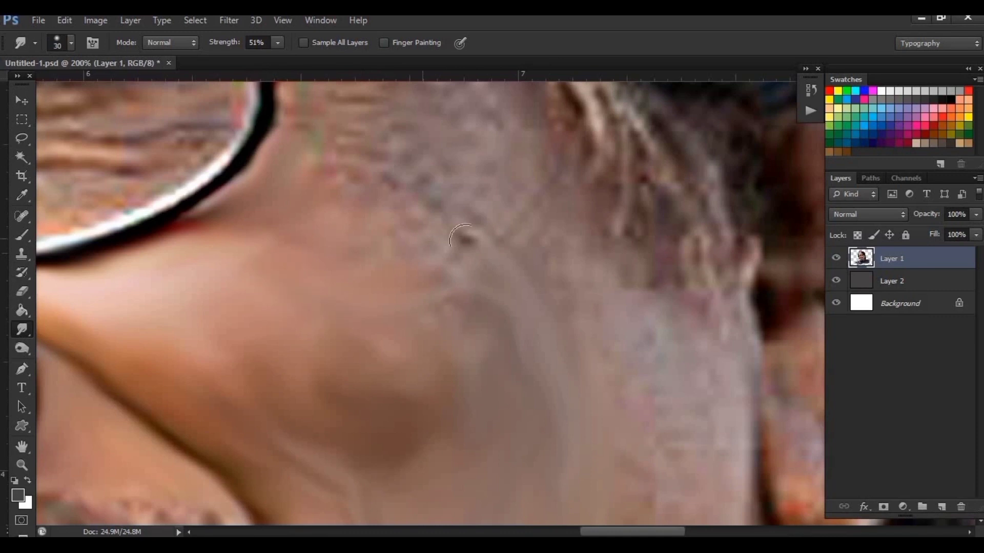
pyautogui.moveTo(355, 193); pyautogui.dragTo(313, 265)
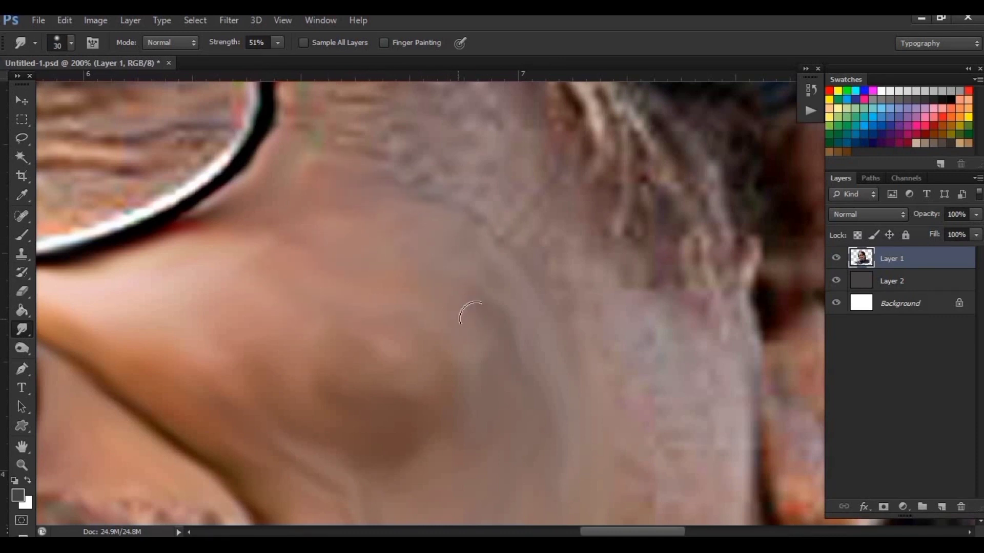
pyautogui.scroll(-5, 470, 314)
pyautogui.scroll(5, 272, 267)
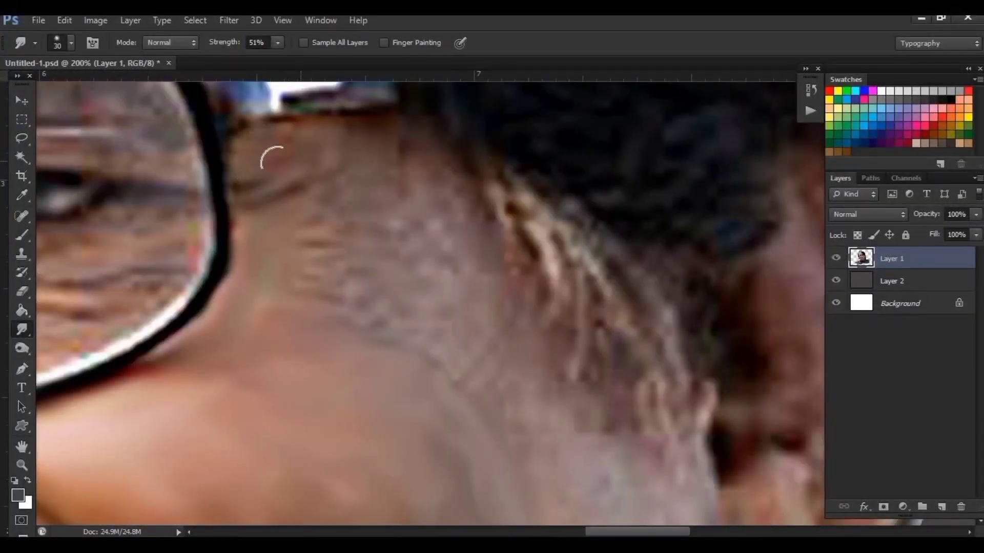
pyautogui.moveTo(352, 184); pyautogui.dragTo(312, 286)
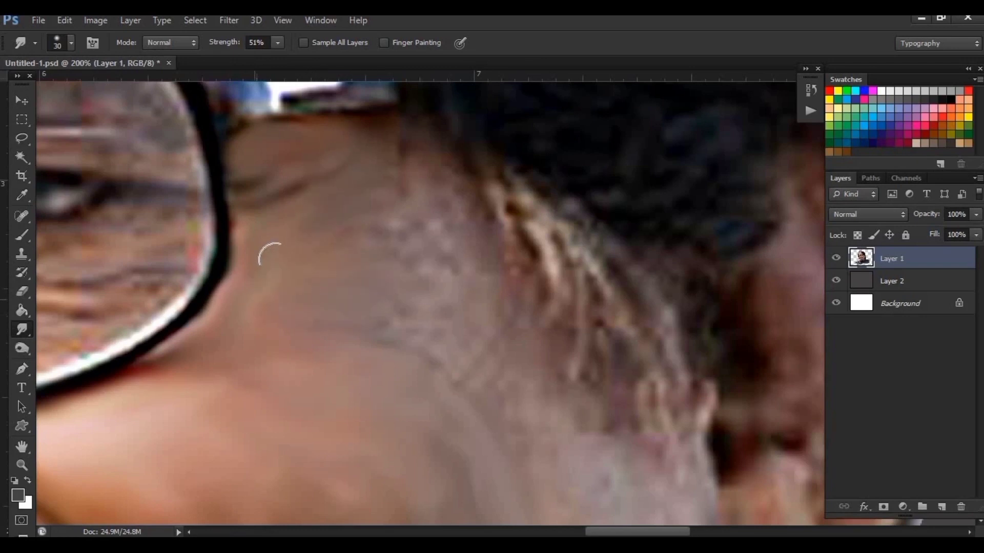
pyautogui.moveTo(274, 258); pyautogui.dragTo(198, 334)
pyautogui.moveTo(401, 161)
pyautogui.mouseDown()
pyautogui.moveTo(455, 174)
pyautogui.moveTo(423, 240)
pyautogui.mouseUp()
# Smooth and lighten the skin along the jaw
pyautogui.scroll(-3, 408, 181)
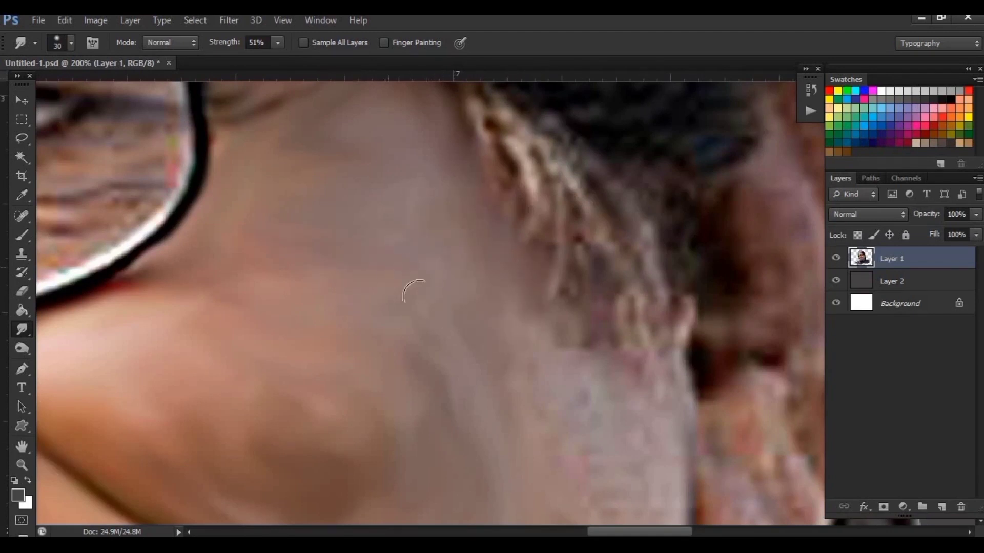
pyautogui.scroll(-6, 414, 291)
pyautogui.hscroll(1, 637, 325)
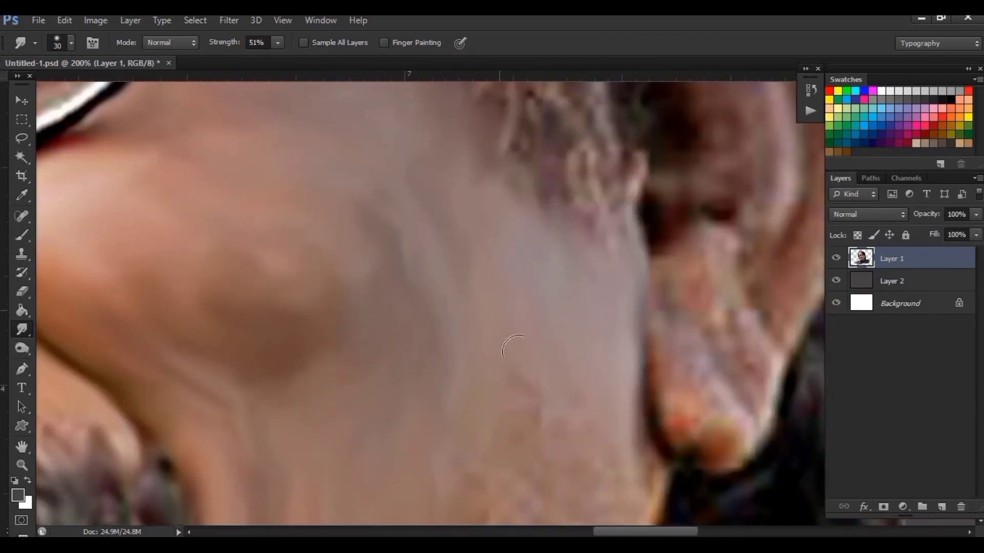
pyautogui.scroll(-6, 515, 348)
pyautogui.scroll(-3, 620, 359)
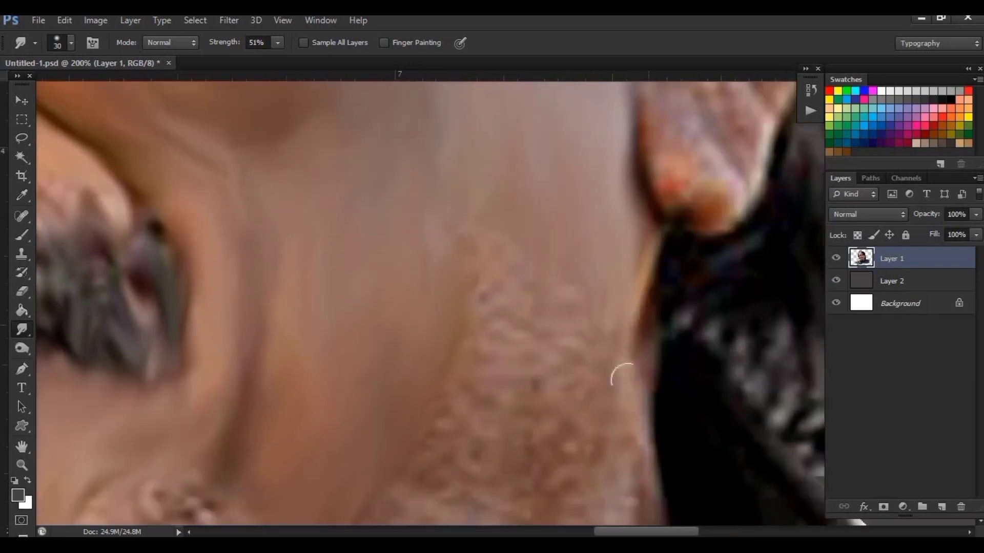
pyautogui.moveTo(518, 377); pyautogui.dragTo(576, 390)
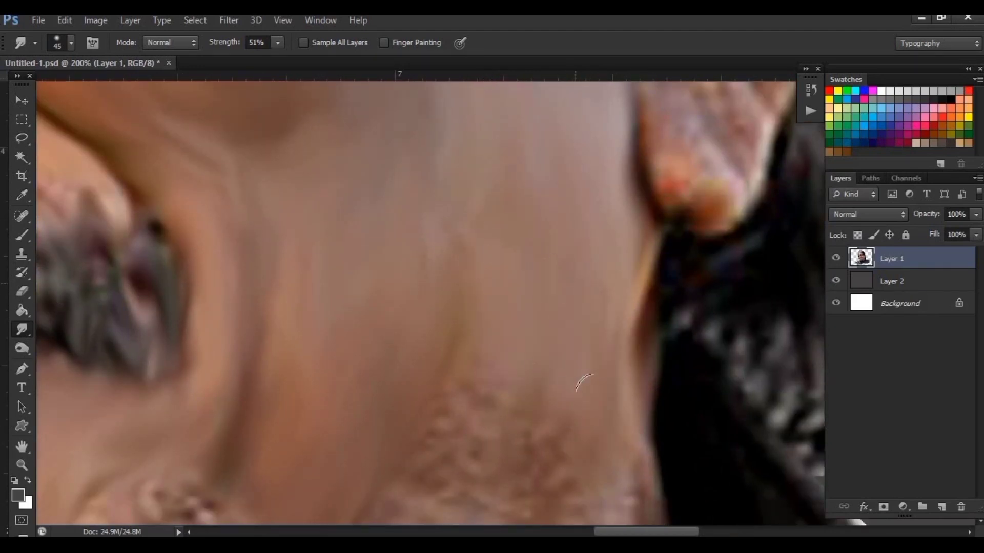
pyautogui.scroll(-4, 402, 214)
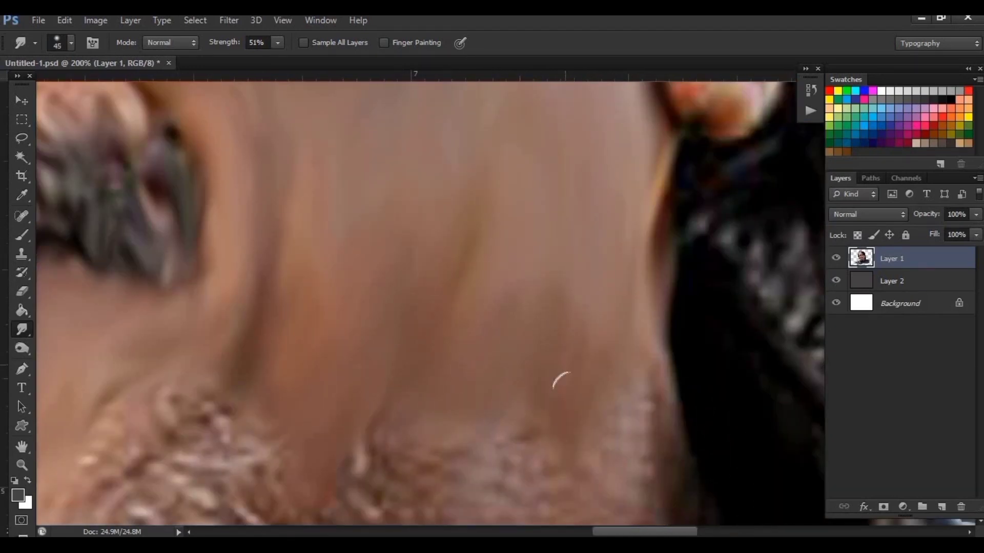
pyautogui.scroll(-5, 529, 291)
pyautogui.scroll(-5, 637, 259)
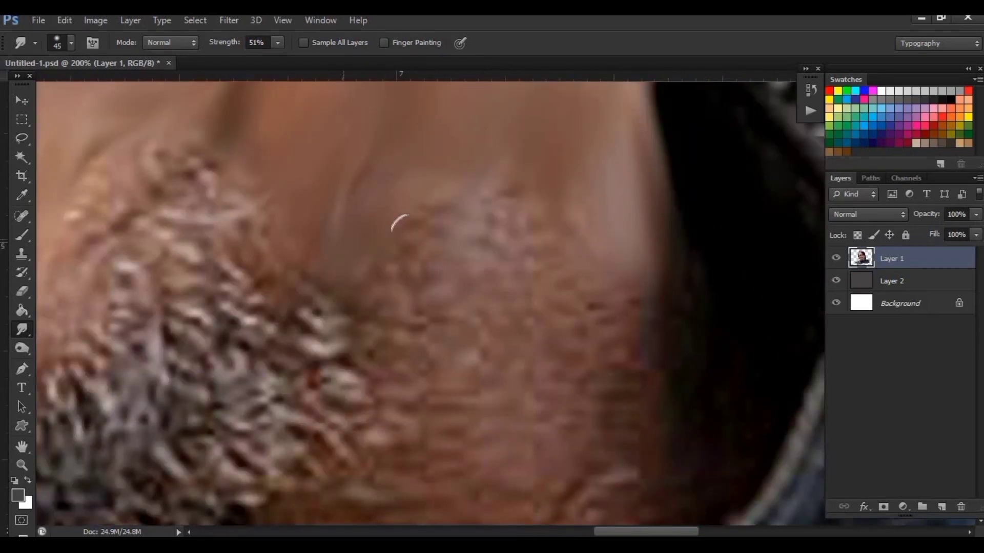
# Zoom in on the beard and smudge the hairs below the lower lip
pyautogui.hotkey('ctrl', '-')
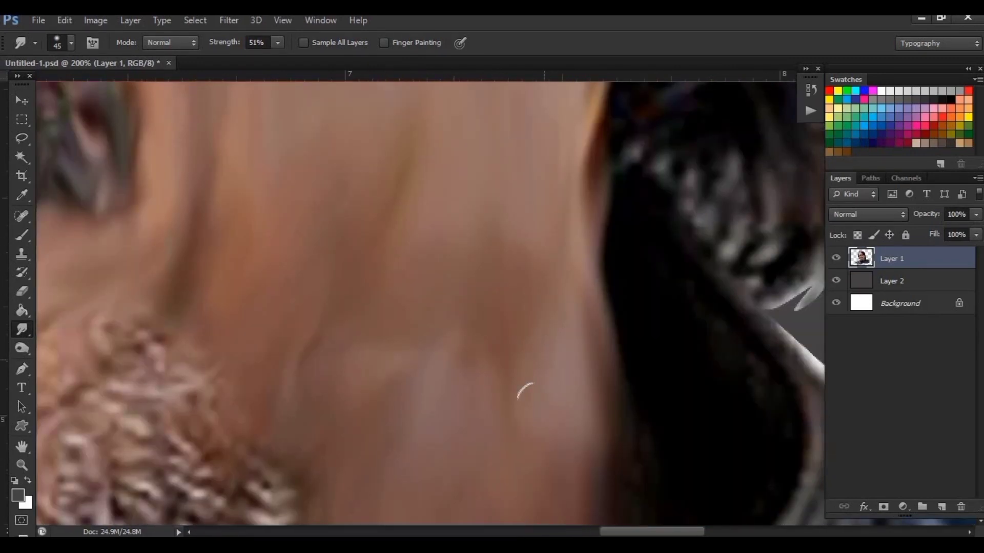
pyautogui.hotkey('ctrl', '-')
pyautogui.hotkey('ctrl', '+')
pyautogui.hotkey('ctrl', '+')
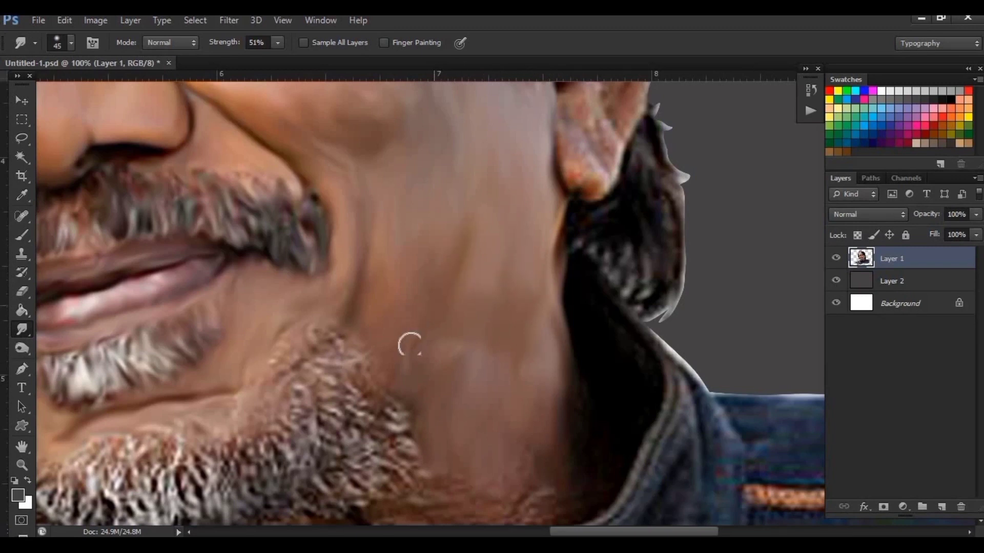
pyautogui.scroll(-2, 409, 345)
pyautogui.scroll(4, 435, 282)
pyautogui.scroll(-6, 417, 281)
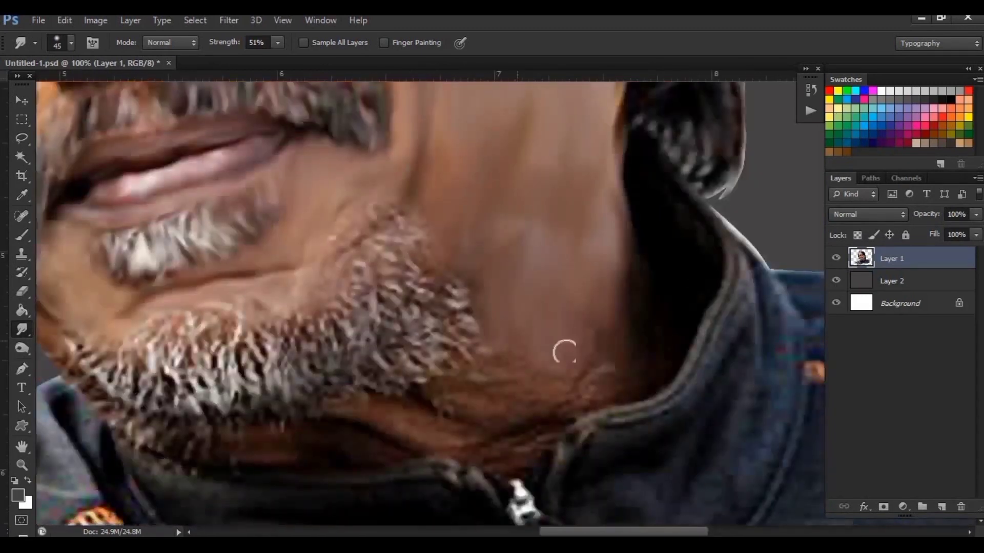
pyautogui.scroll(-2, 612, 319)
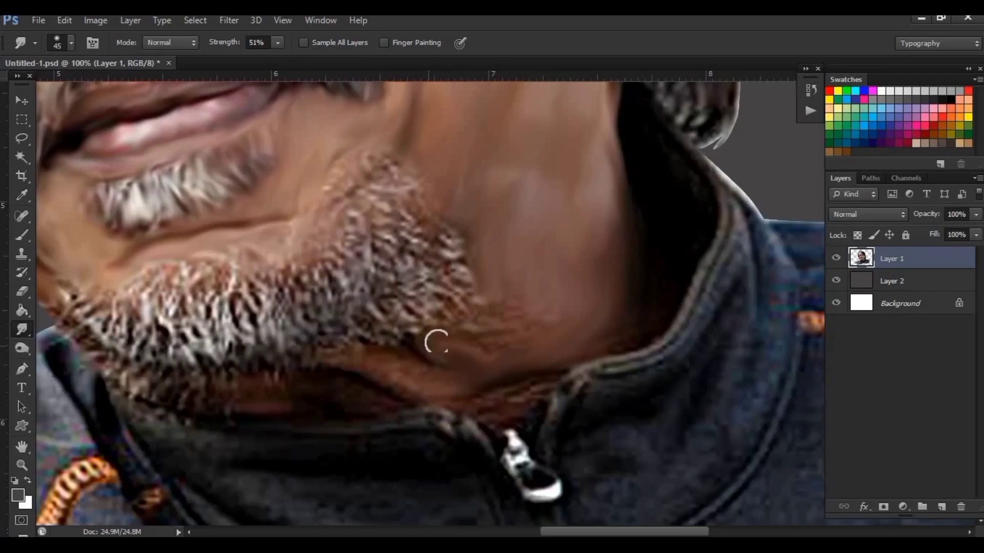
pyautogui.hscroll(-5, 538, 333)
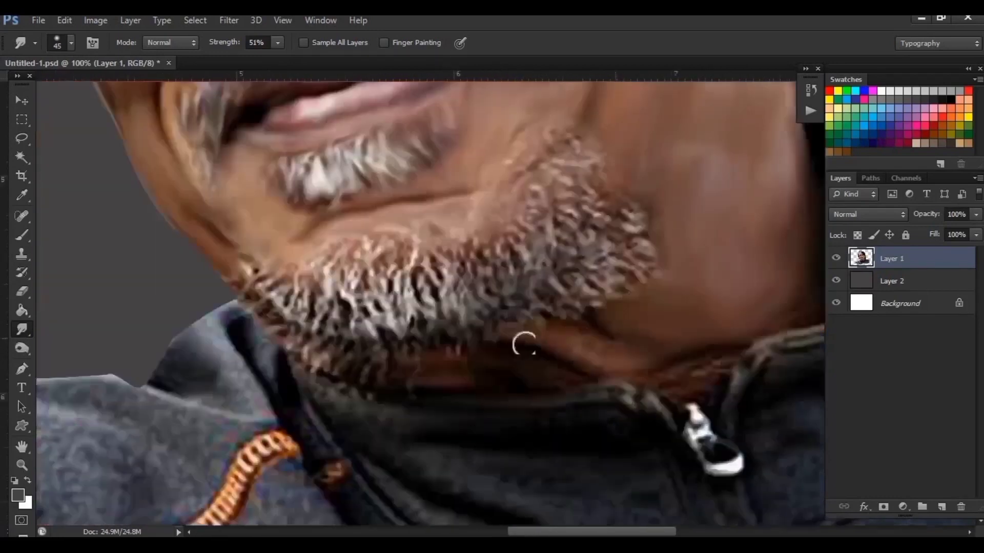
pyautogui.scroll(-1, 563, 365)
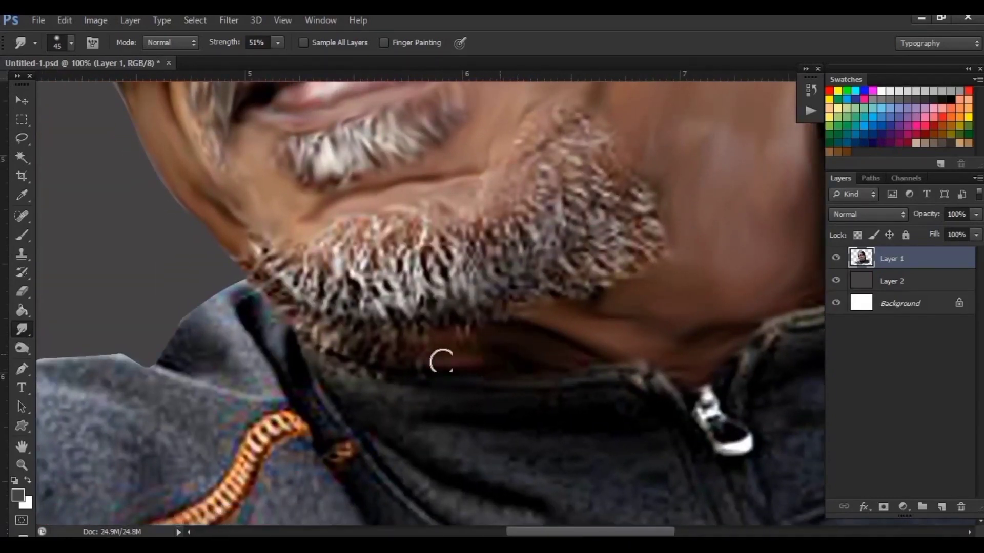
pyautogui.moveTo(413, 390); pyautogui.dragTo(285, 543)
pyautogui.moveTo(406, 282)
pyautogui.mouseDown()
pyautogui.moveTo(488, 304)
pyautogui.moveTo(532, 402)
pyautogui.moveTo(396, 428)
pyautogui.moveTo(352, 417)
pyautogui.moveTo(369, 358)
pyautogui.moveTo(461, 333)
pyautogui.moveTo(449, 410)
pyautogui.moveTo(474, 387)
pyautogui.mouseUp()
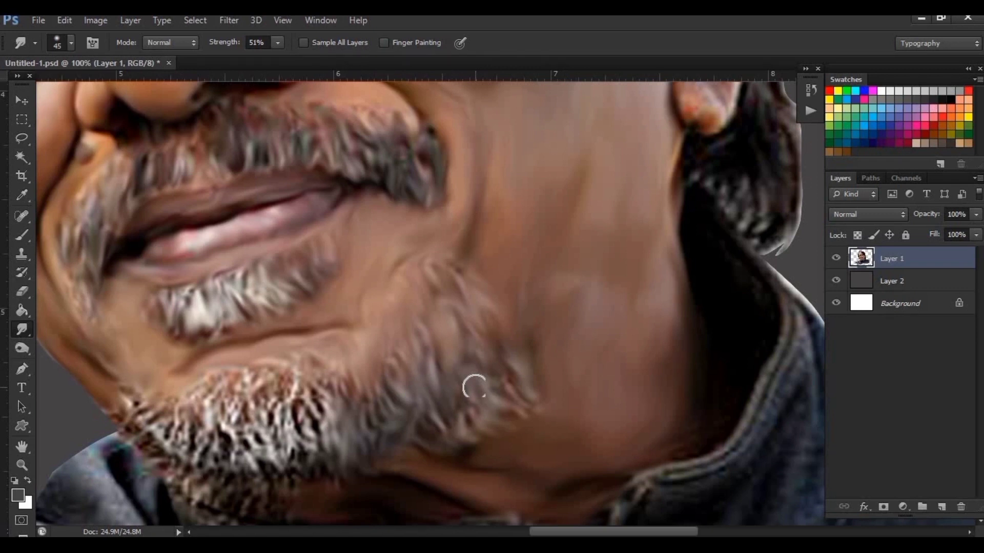
# Streak the speckled beard near the chin and above the collar, plus the dark collar fabric
pyautogui.moveTo(428, 399)
pyautogui.mouseDown()
pyautogui.moveTo(272, 384)
pyautogui.moveTo(308, 461)
pyautogui.moveTo(190, 474)
pyautogui.moveTo(117, 409)
pyautogui.mouseUp()
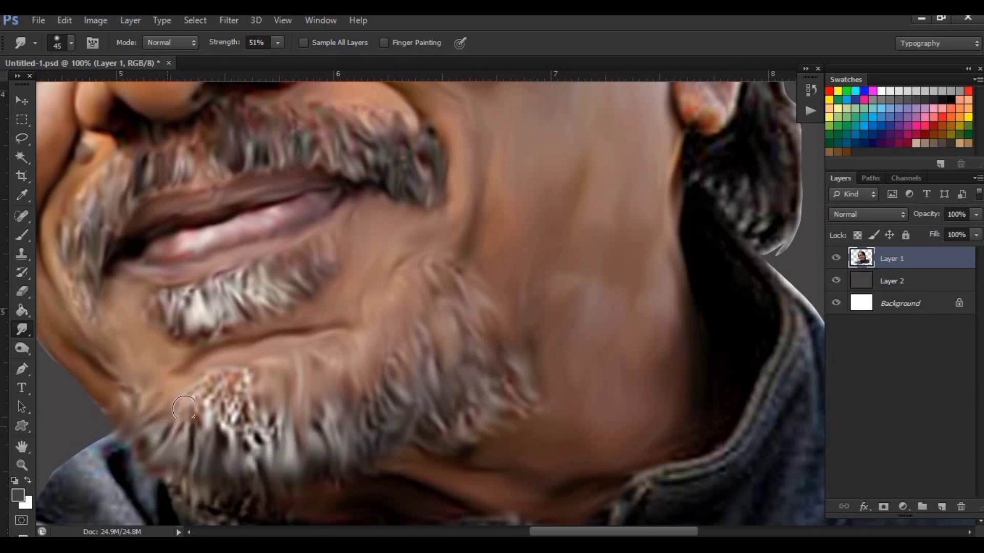
pyautogui.moveTo(184, 408)
pyautogui.mouseDown()
pyautogui.moveTo(236, 397)
pyautogui.moveTo(215, 425)
pyautogui.moveTo(241, 487)
pyautogui.mouseUp()
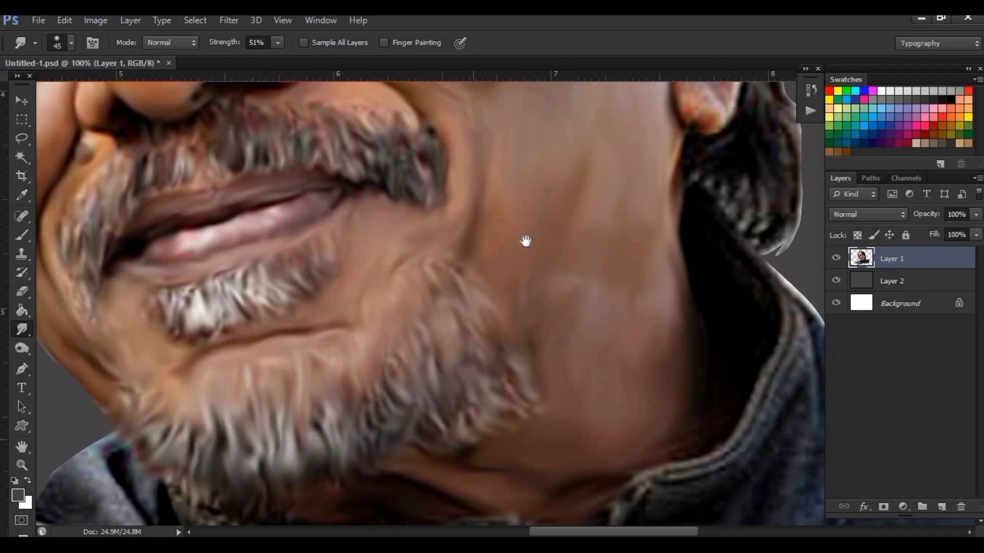
pyautogui.moveTo(526, 241); pyautogui.dragTo(585, 66)
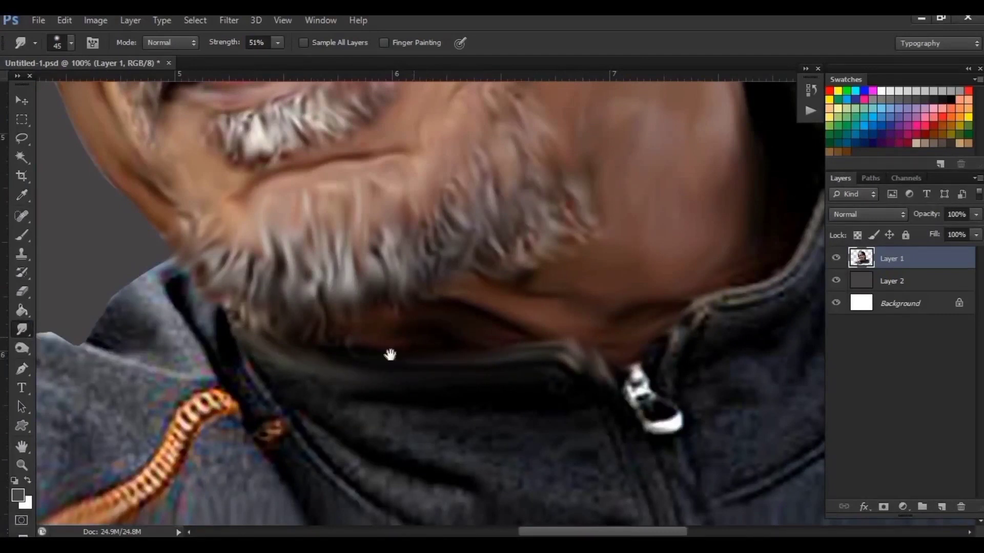
pyautogui.moveTo(388, 351); pyautogui.dragTo(446, 380)
pyautogui.moveTo(256, 369); pyautogui.dragTo(228, 422)
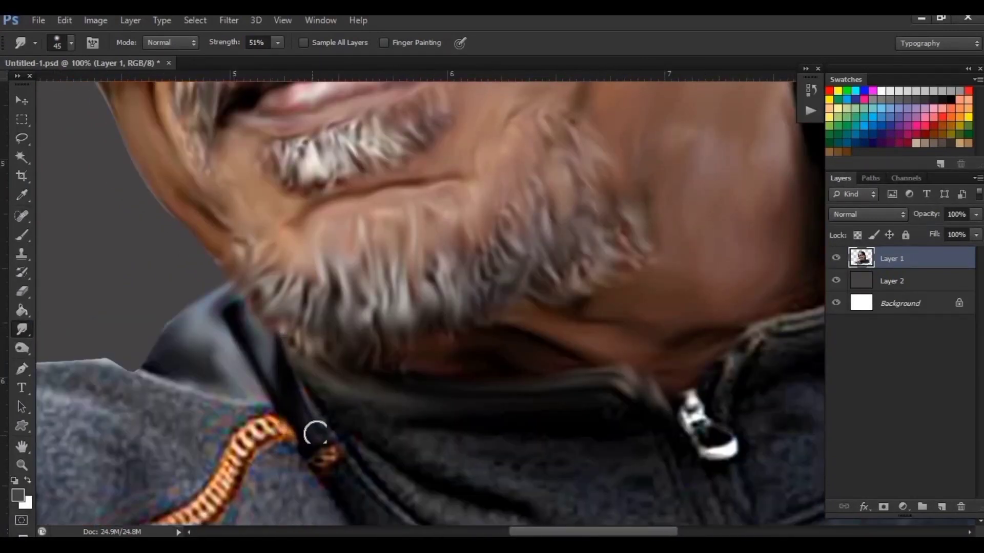
pyautogui.moveTo(314, 435); pyautogui.dragTo(220, 353)
pyautogui.moveTo(435, 343)
pyautogui.mouseDown()
pyautogui.moveTo(441, 470)
pyautogui.moveTo(415, 425)
pyautogui.mouseUp()
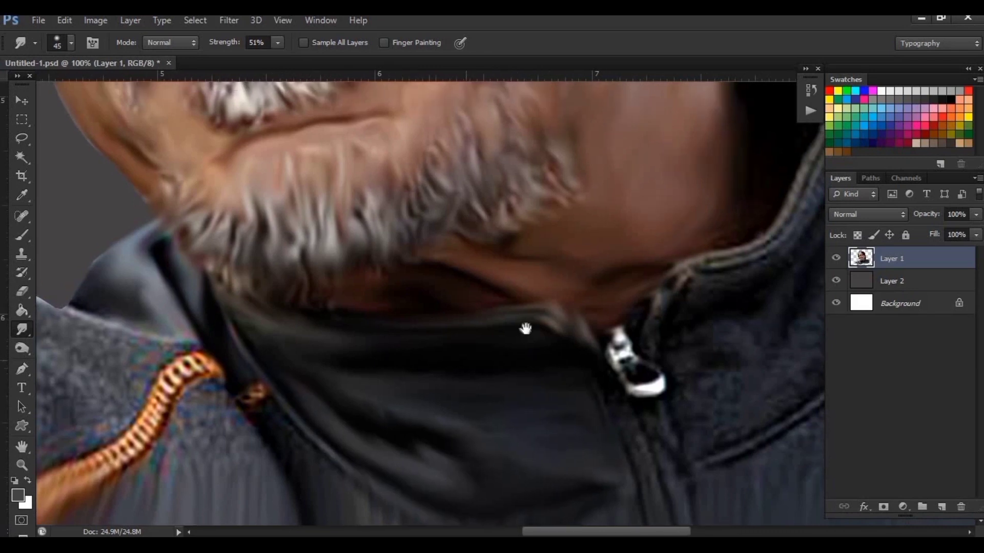
pyautogui.moveTo(751, 133)
pyautogui.mouseDown()
pyautogui.moveTo(536, 408)
pyautogui.moveTo(564, 318)
pyautogui.moveTo(602, 362)
pyautogui.moveTo(582, 219)
pyautogui.moveTo(592, 334)
pyautogui.moveTo(582, 445)
pyautogui.moveTo(623, 431)
pyautogui.moveTo(565, 327)
pyautogui.moveTo(549, 404)
pyautogui.mouseUp()
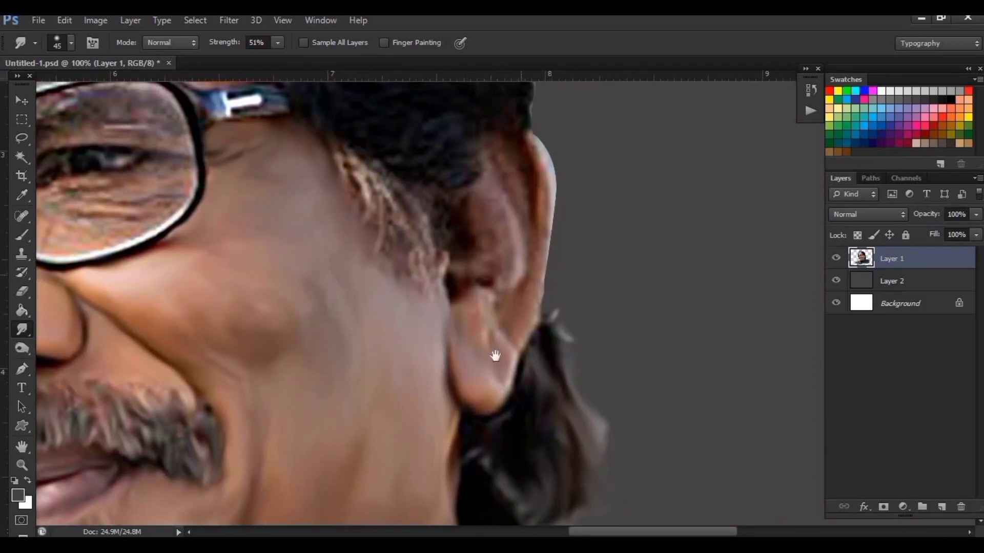
# Smear the sideburn and hair edge beside the ear up toward the temple
pyautogui.moveTo(495, 355); pyautogui.dragTo(478, 432)
pyautogui.moveTo(476, 239)
pyautogui.mouseDown()
pyautogui.moveTo(487, 356)
pyautogui.moveTo(446, 334)
pyautogui.mouseUp()
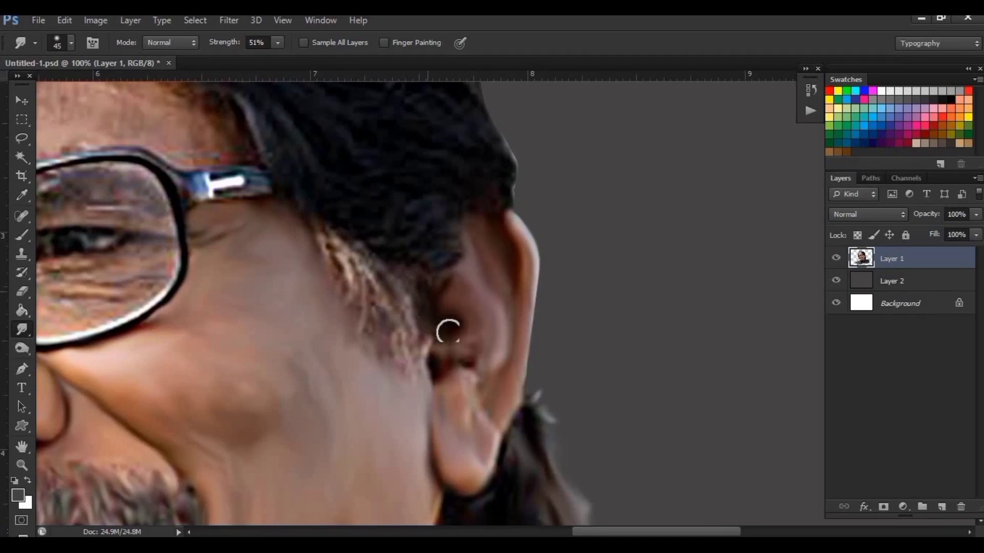
pyautogui.moveTo(314, 248)
pyautogui.mouseDown()
pyautogui.moveTo(379, 362)
pyautogui.moveTo(453, 202)
pyautogui.mouseUp()
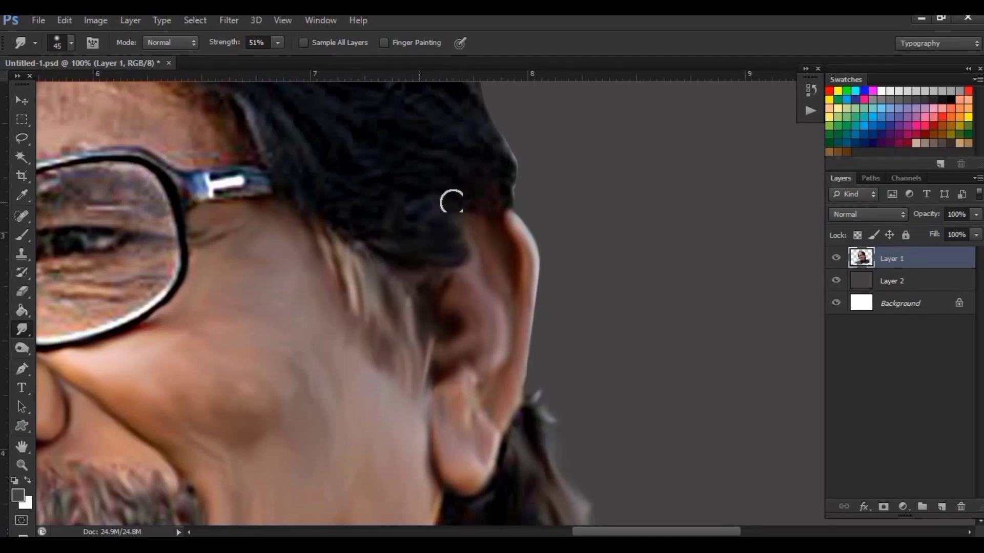
pyautogui.moveTo(266, 155)
pyautogui.mouseDown()
pyautogui.moveTo(314, 283)
pyautogui.moveTo(379, 336)
pyautogui.moveTo(371, 235)
pyautogui.mouseUp()
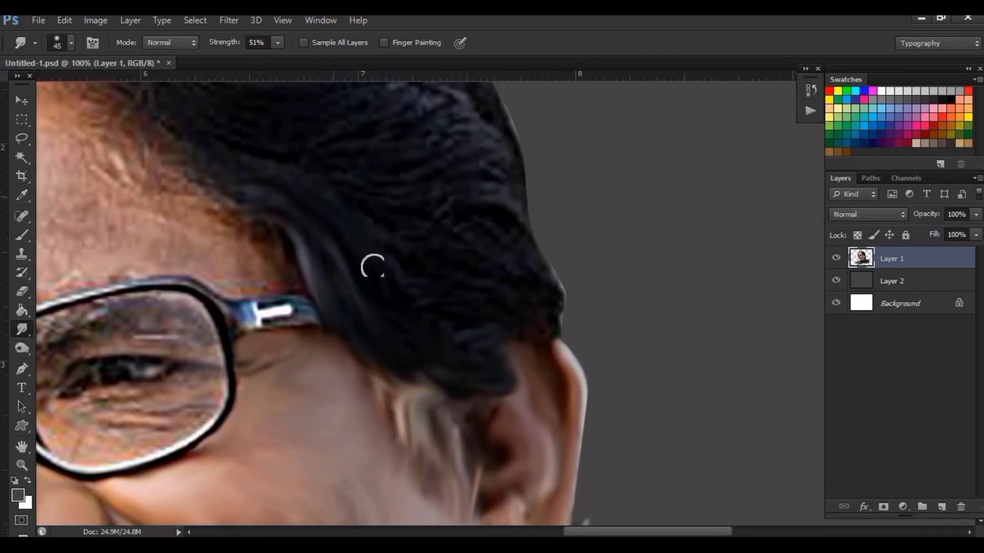
pyautogui.moveTo(588, 303); pyautogui.dragTo(630, 182)
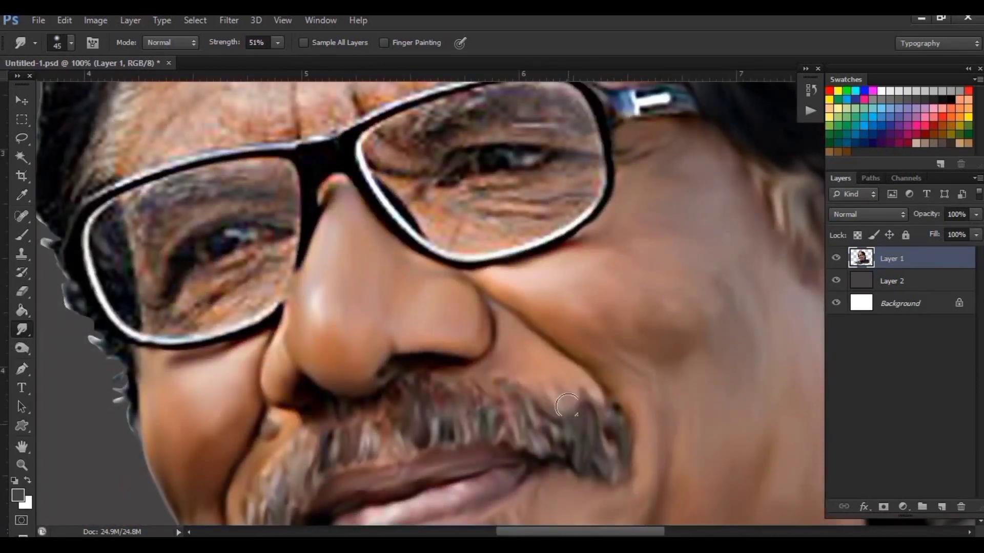
pyautogui.scroll(3, 615, 435)
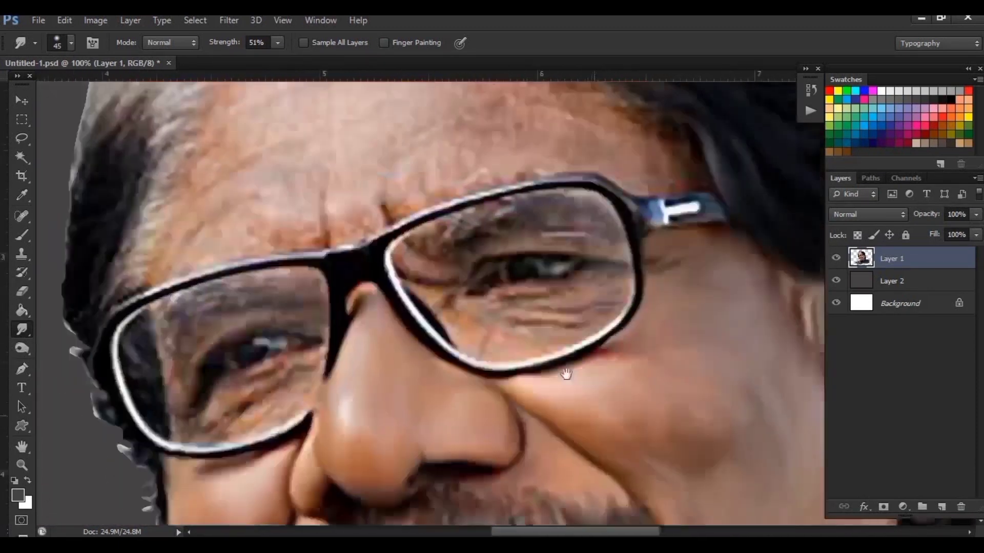
pyautogui.scroll(2, 395, 340)
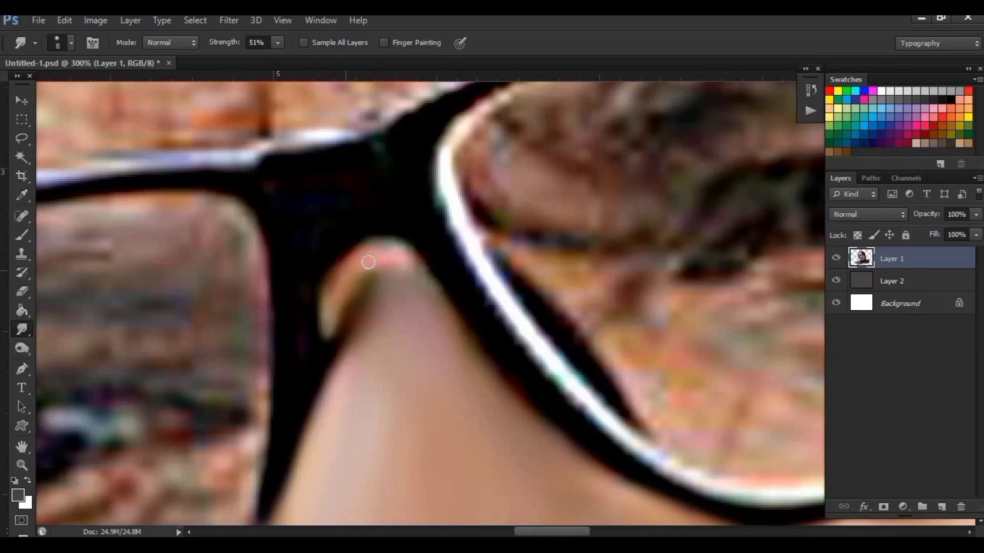
# Raise the Smudge brush to size 20 and smear the blotchy lens texture into streaks
pyautogui.moveTo(445, 236); pyautogui.dragTo(494, 251)
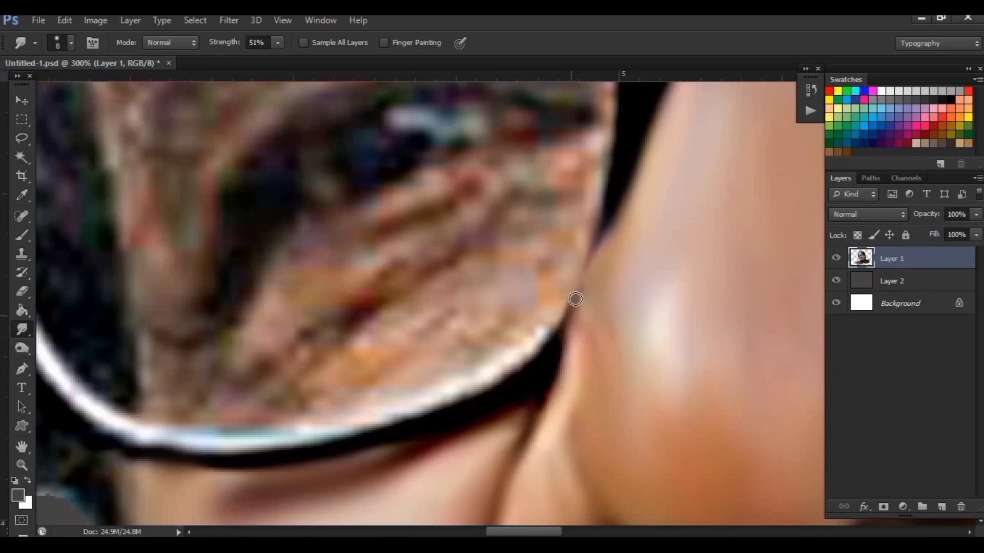
pyautogui.moveTo(542, 331); pyautogui.dragTo(569, 324)
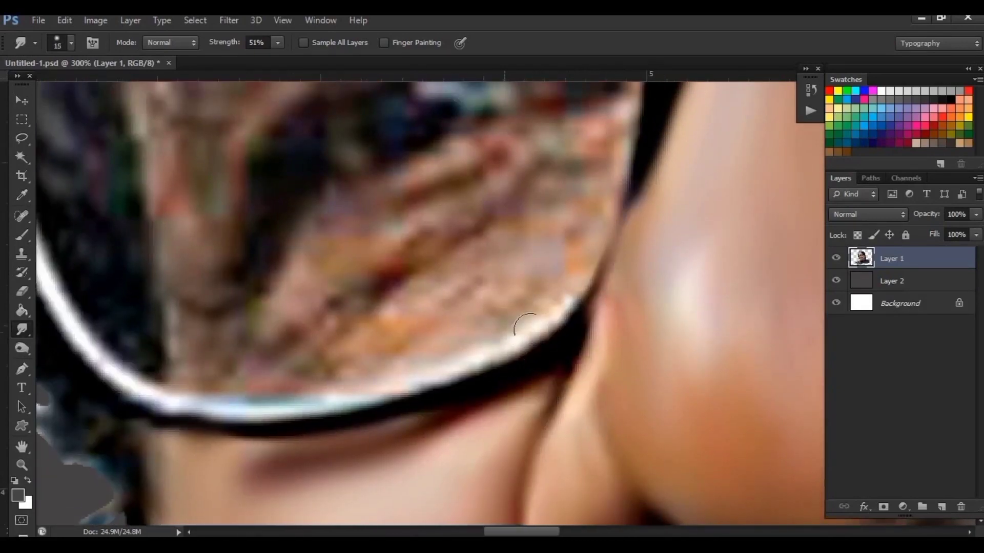
pyautogui.press(']')
pyautogui.press(']')
pyautogui.press(']')
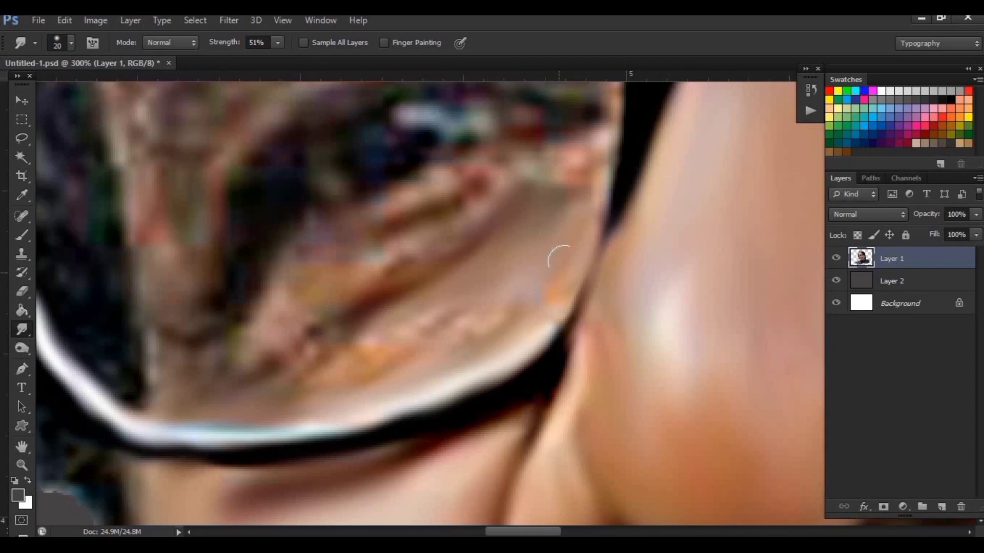
pyautogui.moveTo(560, 258)
pyautogui.mouseDown()
pyautogui.moveTo(303, 397)
pyautogui.moveTo(241, 345)
pyautogui.moveTo(272, 266)
pyautogui.moveTo(194, 381)
pyautogui.mouseUp()
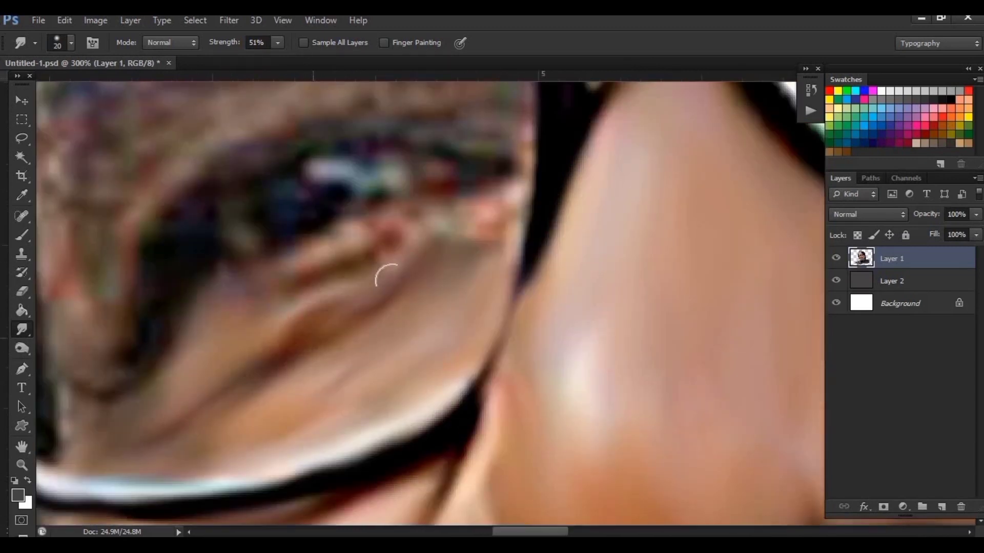
pyautogui.moveTo(384, 275)
pyautogui.mouseDown()
pyautogui.moveTo(318, 285)
pyautogui.moveTo(451, 215)
pyautogui.moveTo(494, 232)
pyautogui.moveTo(411, 226)
pyautogui.moveTo(252, 286)
pyautogui.moveTo(304, 288)
pyautogui.mouseUp()
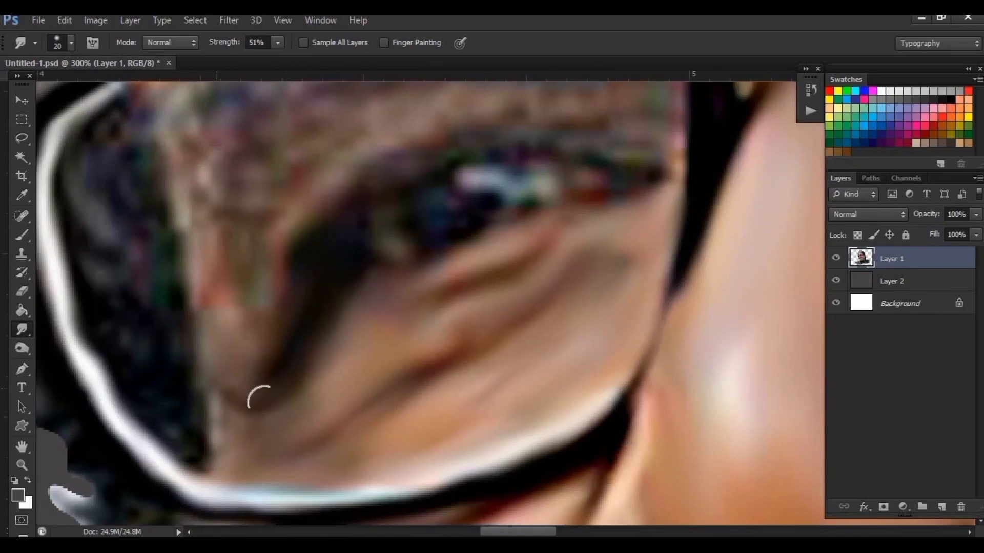
pyautogui.moveTo(258, 397); pyautogui.dragTo(239, 307)
# Smooth the lens texture above the eye
pyautogui.moveTo(232, 248); pyautogui.dragTo(229, 360)
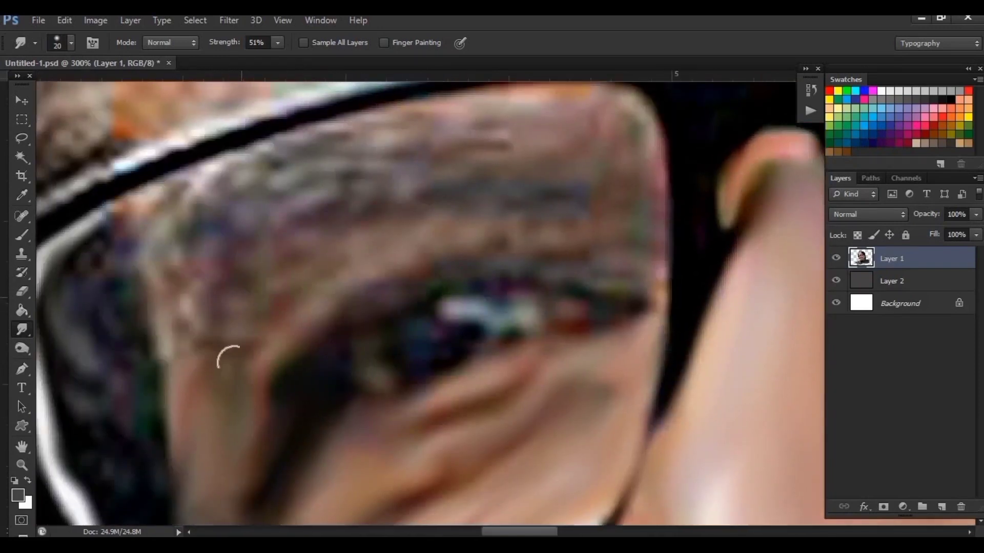
pyautogui.moveTo(576, 99); pyautogui.dragTo(553, 151)
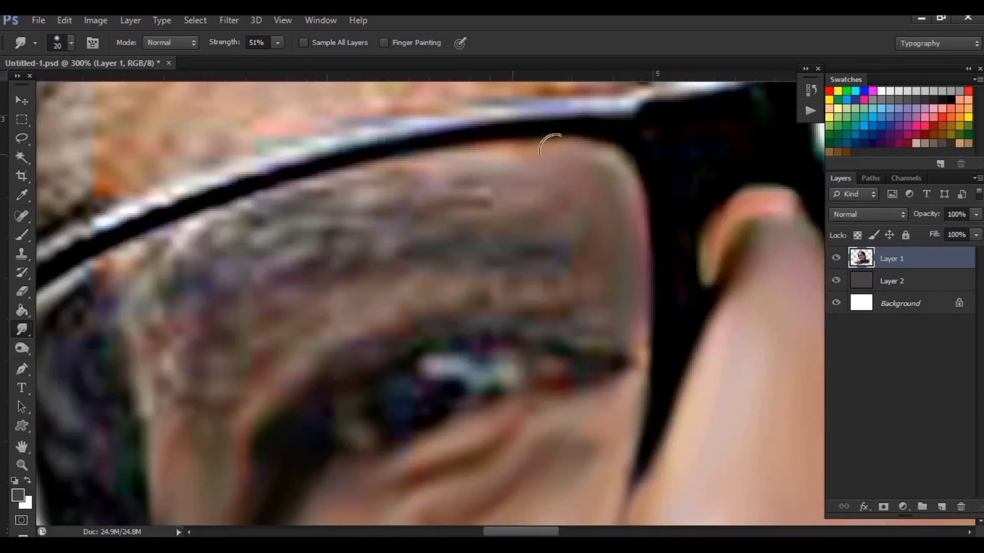
pyautogui.moveTo(529, 267)
pyautogui.mouseDown()
pyautogui.moveTo(538, 220)
pyautogui.moveTo(450, 237)
pyautogui.moveTo(275, 211)
pyautogui.moveTo(314, 284)
pyautogui.moveTo(241, 237)
pyautogui.moveTo(149, 235)
pyautogui.moveTo(193, 347)
pyautogui.moveTo(296, 304)
pyautogui.moveTo(213, 351)
pyautogui.moveTo(137, 466)
pyautogui.mouseUp()
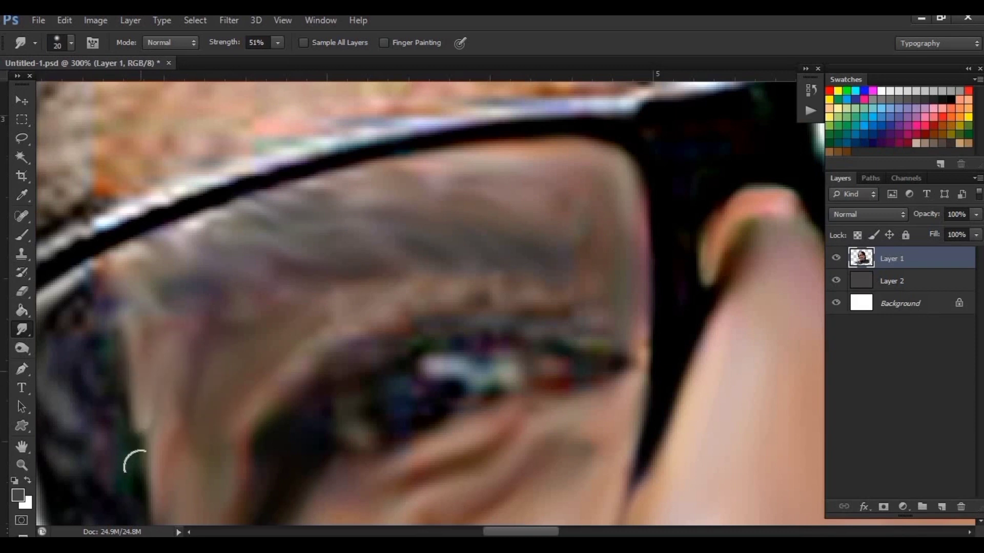
pyautogui.moveTo(336, 309); pyautogui.dragTo(303, 253)
pyautogui.moveTo(548, 247)
pyautogui.mouseDown()
pyautogui.moveTo(501, 226)
pyautogui.moveTo(434, 274)
pyautogui.mouseUp()
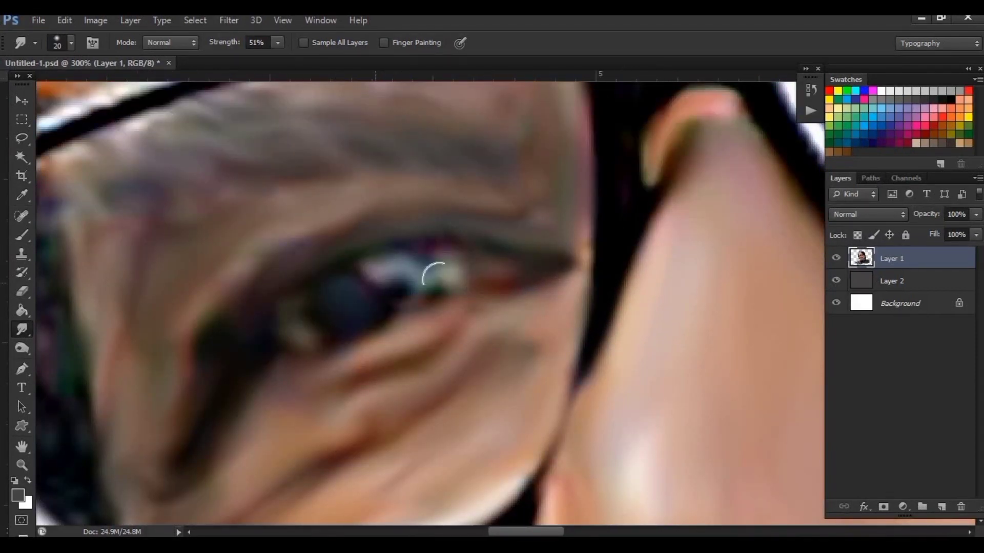
pyautogui.click(512, 353)
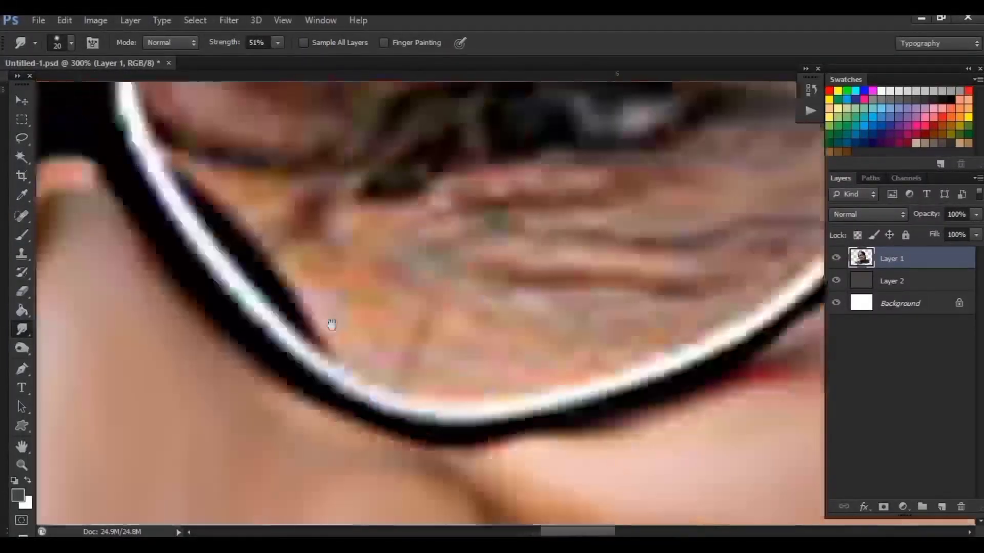
# Smooth the glasses rim, the dark gap between rim and skin, and the lower lens area
pyautogui.moveTo(412, 295); pyautogui.dragTo(374, 200)
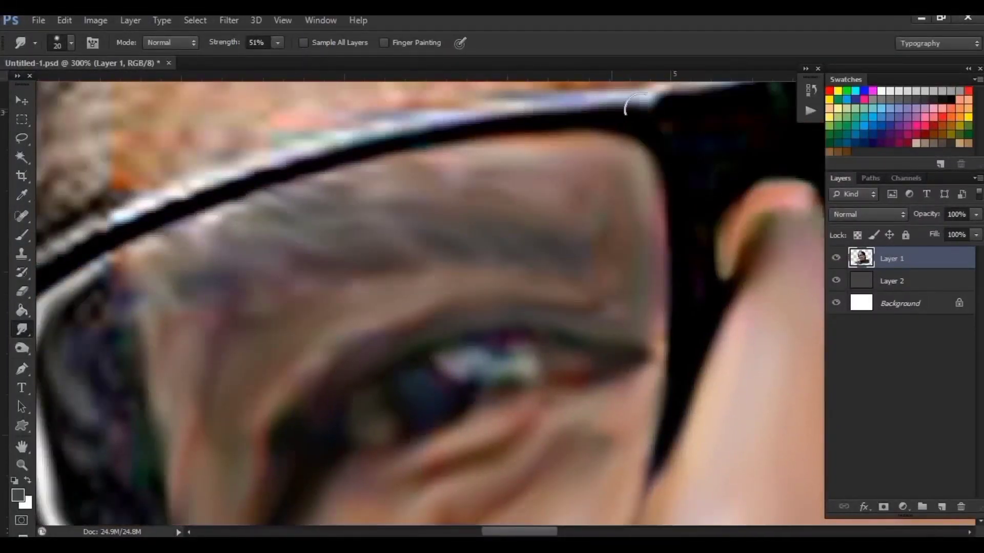
pyautogui.moveTo(306, 153)
pyautogui.mouseDown()
pyautogui.moveTo(187, 206)
pyautogui.moveTo(82, 236)
pyautogui.moveTo(184, 174)
pyautogui.moveTo(200, 241)
pyautogui.mouseUp()
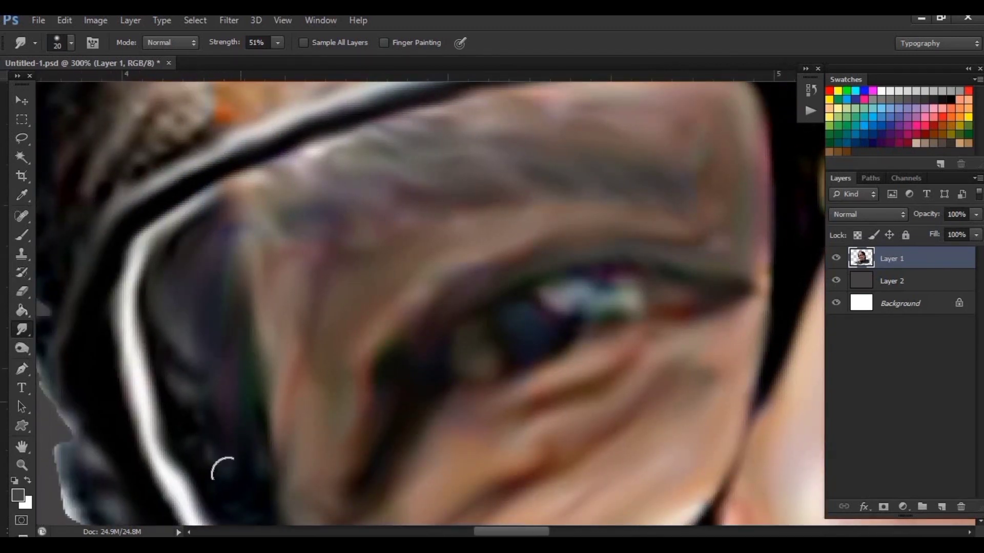
pyautogui.scroll(-3, 222, 468)
pyautogui.moveTo(269, 450); pyautogui.dragTo(231, 233)
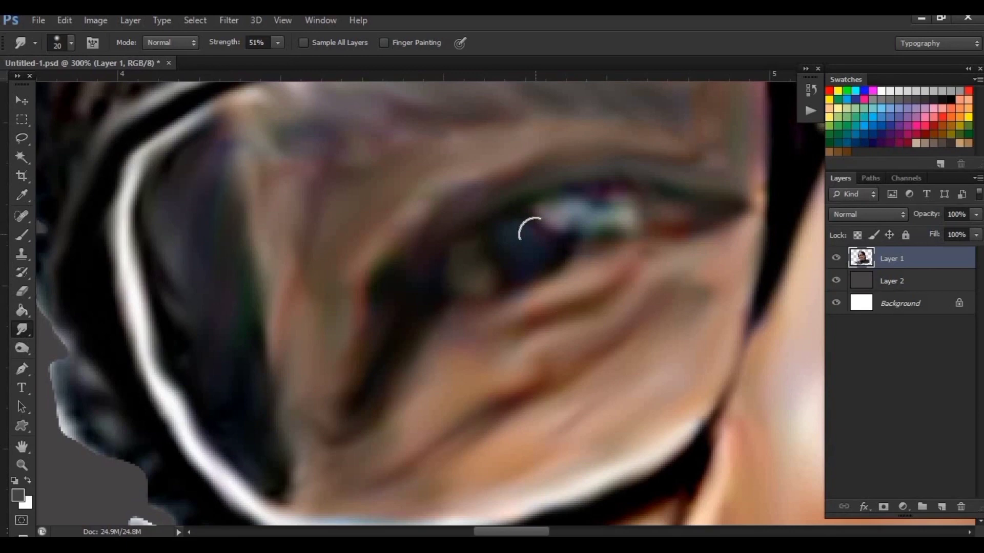
pyautogui.hscroll(5, 428, 356)
pyautogui.hscroll(5, 439, 334)
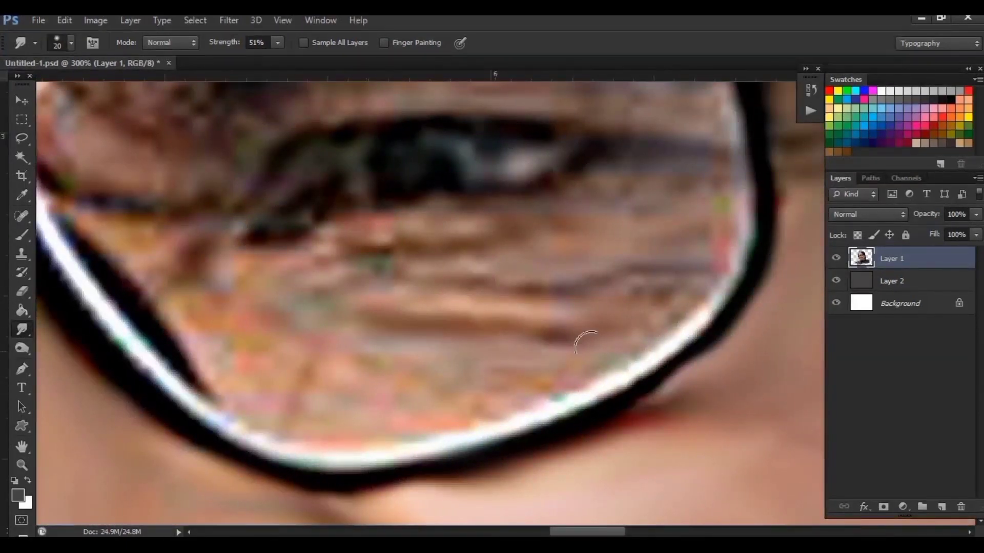
pyautogui.moveTo(507, 404)
pyautogui.mouseDown()
pyautogui.moveTo(273, 432)
pyautogui.moveTo(328, 364)
pyautogui.moveTo(389, 422)
pyautogui.moveTo(310, 317)
pyautogui.mouseUp()
pyautogui.hscroll(-3, 310, 323)
pyautogui.scroll(1, 310, 322)
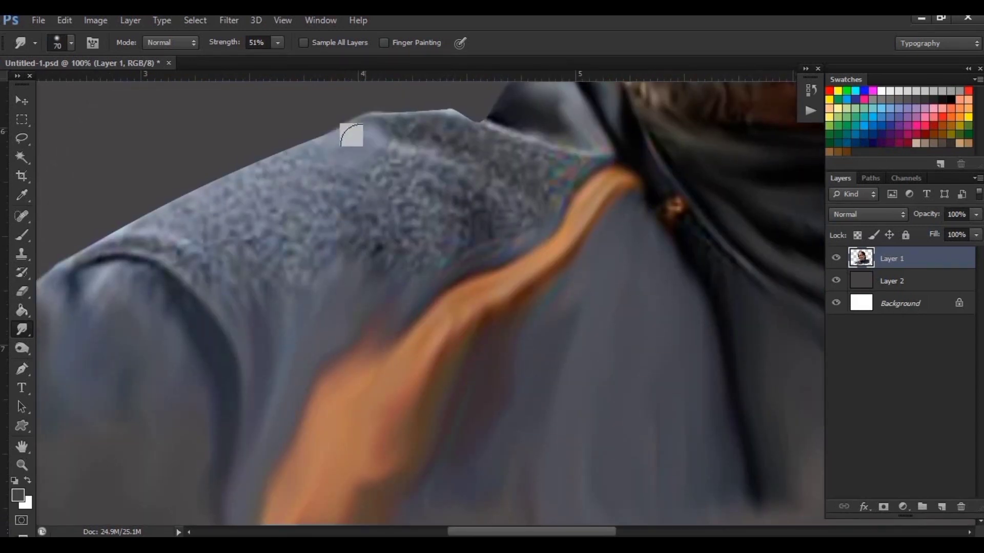
pyautogui.moveTo(351, 137); pyautogui.dragTo(150, 229)
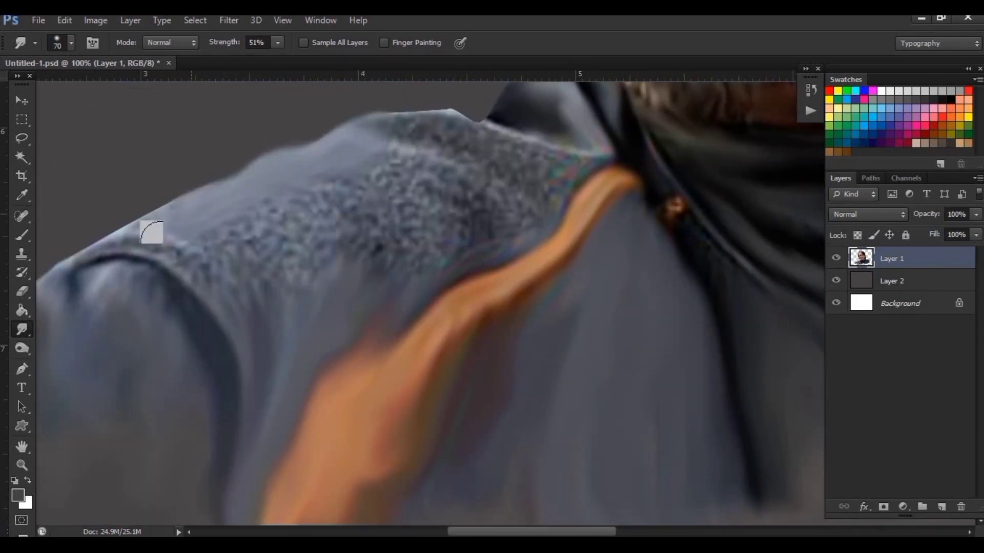
pyautogui.moveTo(237, 322)
pyautogui.mouseDown()
pyautogui.moveTo(248, 215)
pyautogui.moveTo(279, 202)
pyautogui.moveTo(374, 217)
pyautogui.moveTo(481, 168)
pyautogui.moveTo(444, 214)
pyautogui.mouseUp()
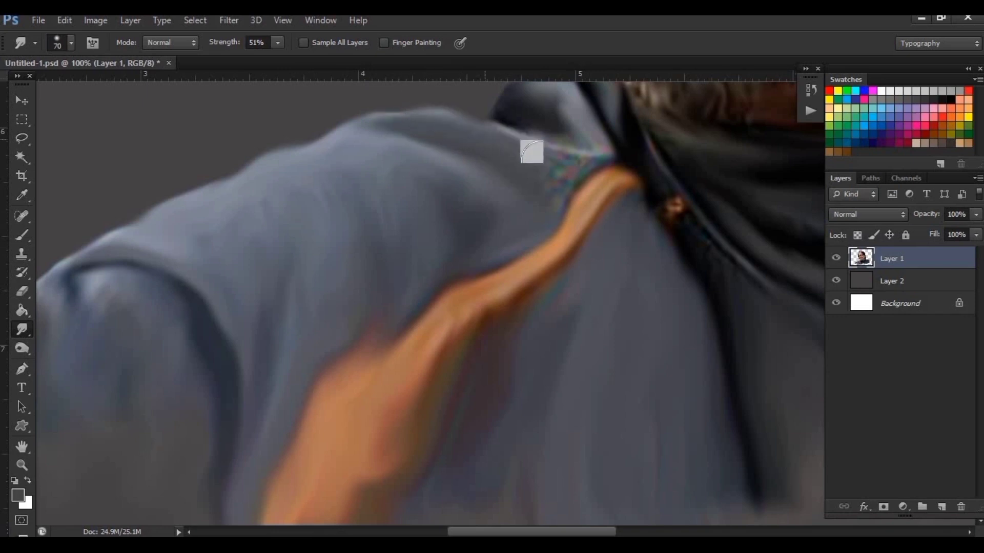
pyautogui.moveTo(705, 242); pyautogui.dragTo(404, 254)
pyautogui.moveTo(769, 307); pyautogui.dragTo(600, 336)
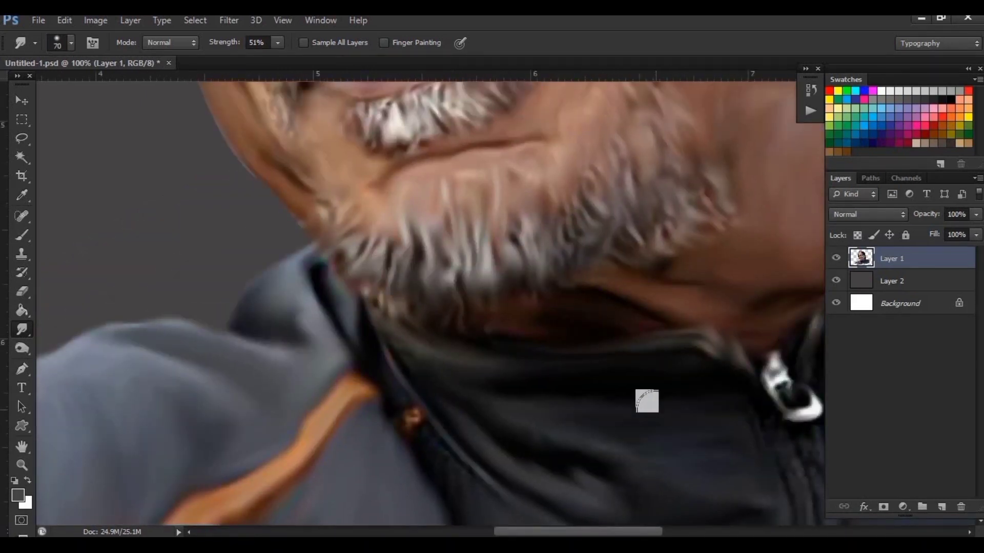
pyautogui.scroll(-3, 559, 462)
pyautogui.scroll(2, 687, 451)
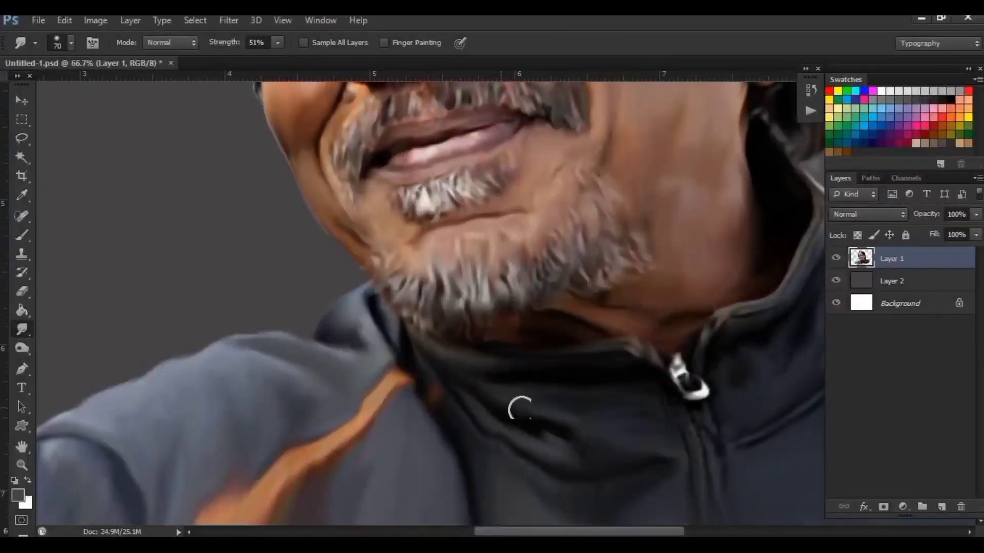
pyautogui.scroll(-4, 571, 264)
pyautogui.scroll(-3, 630, 272)
pyautogui.press(']')
pyautogui.press(']')
pyautogui.press(']')
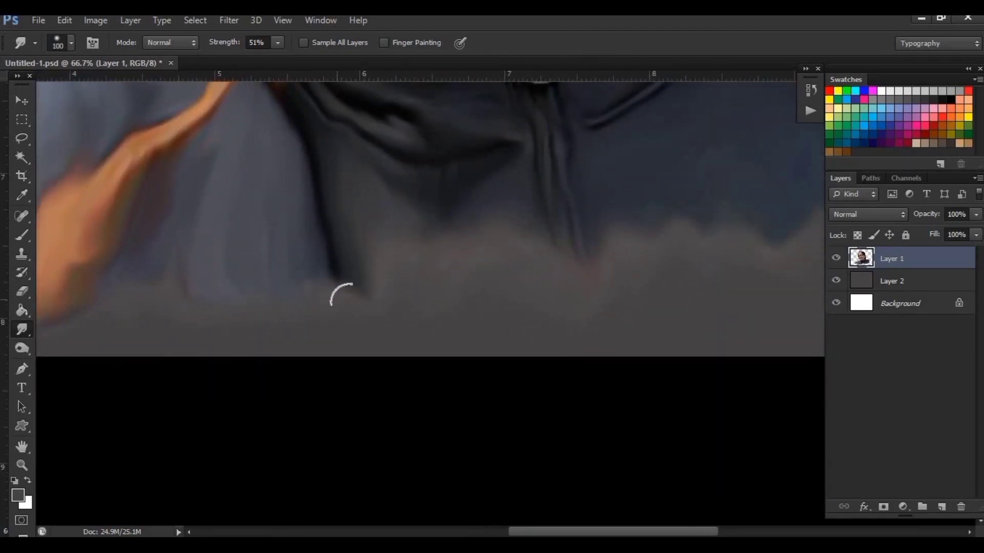
pyautogui.hscroll(3, 606, 292)
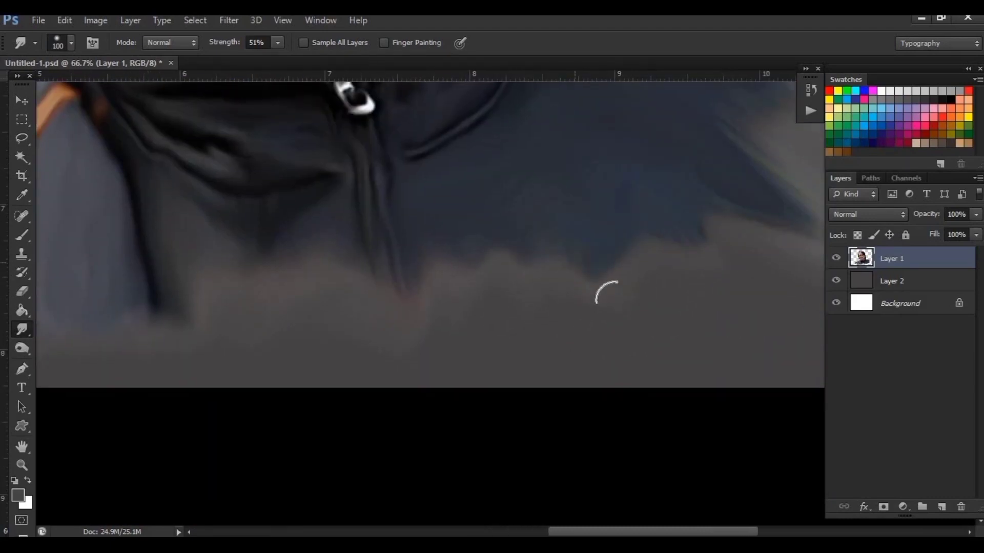
pyautogui.scroll(2, 666, 241)
pyautogui.hscroll(3, 620, 236)
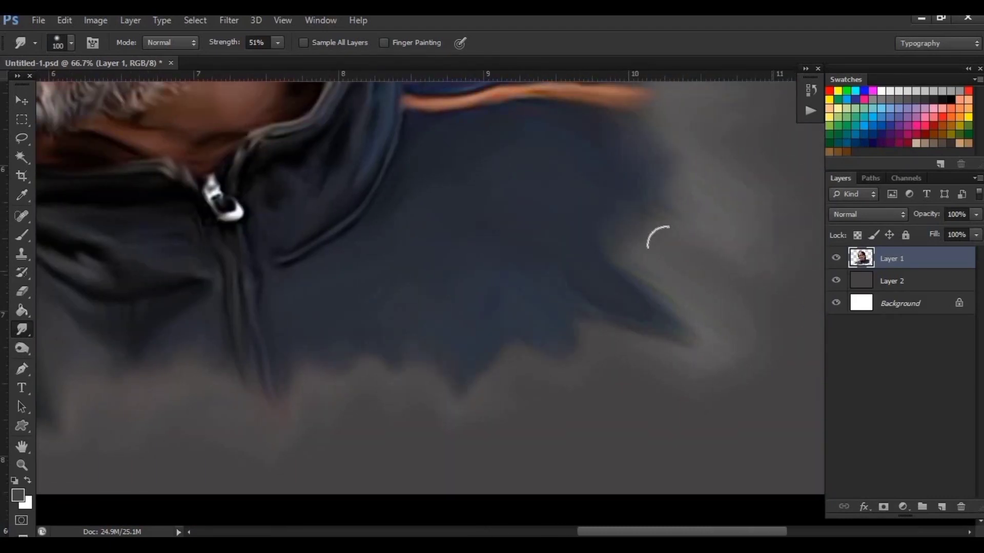
pyautogui.scroll(3, 695, 161)
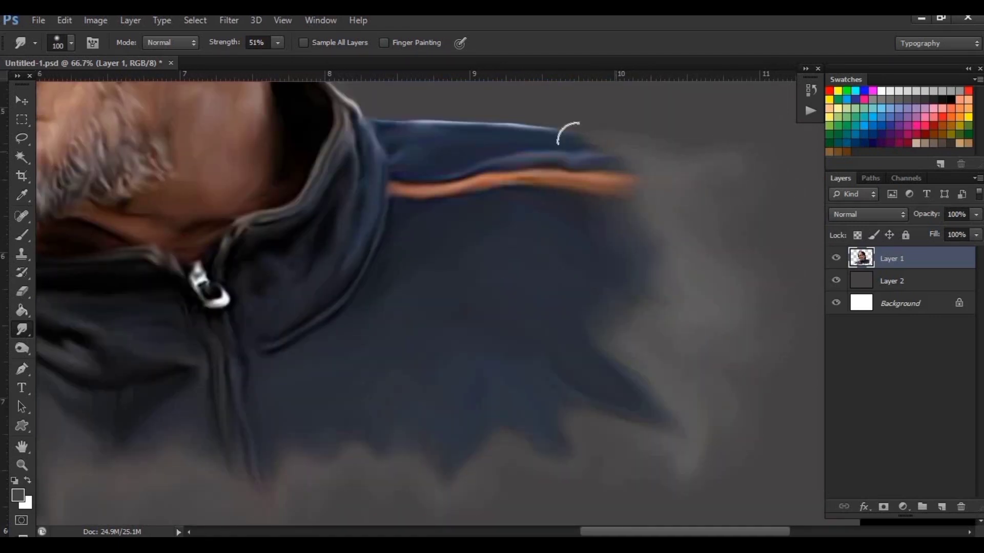
pyautogui.scroll(-2, 763, 207)
pyautogui.scroll(1, 548, 352)
# With a smaller Smudge brush, soften the hair edges beside the glasses frame
pyautogui.scroll(1, 513, 333)
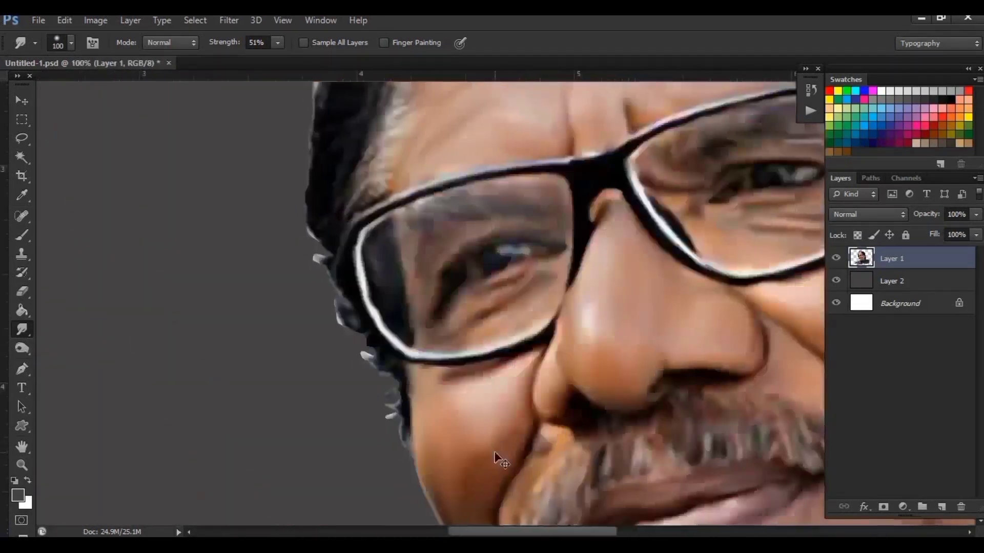
pyautogui.scroll(1, 512, 333)
pyautogui.press('[')
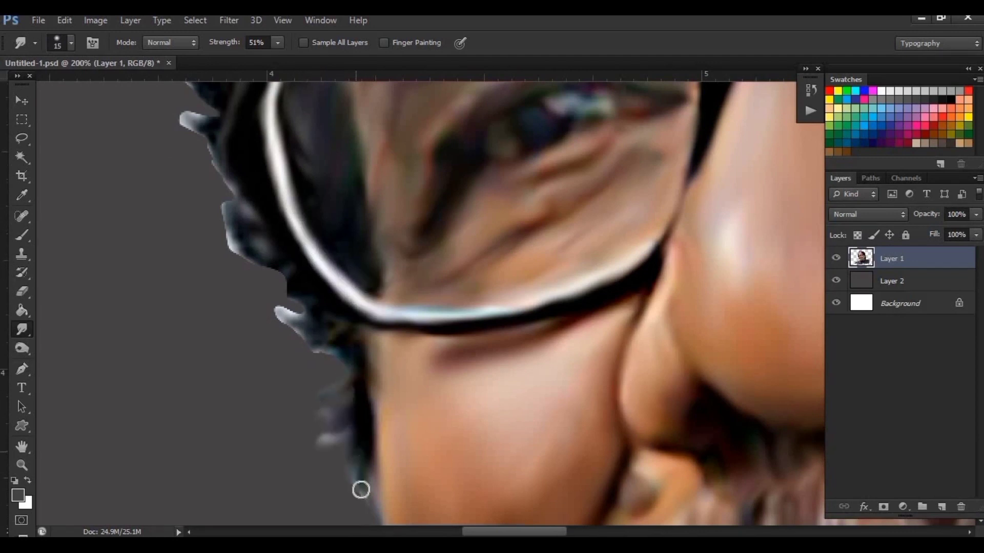
pyautogui.moveTo(284, 281); pyautogui.dragTo(217, 191)
pyautogui.scroll(3, 241, 231)
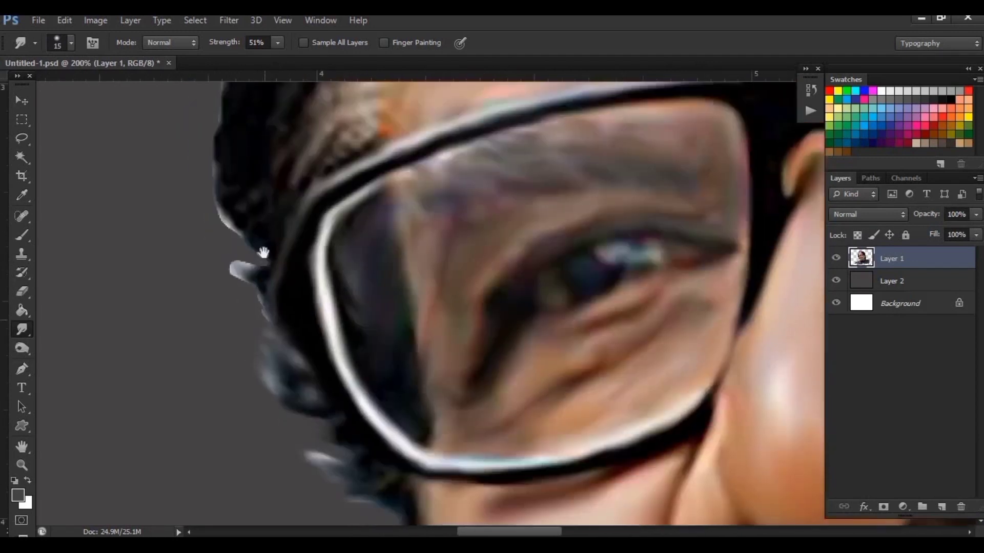
pyautogui.moveTo(259, 252)
pyautogui.mouseDown()
pyautogui.moveTo(251, 266)
pyautogui.moveTo(270, 357)
pyautogui.mouseUp()
pyautogui.scroll(2, 270, 358)
pyautogui.moveTo(258, 292); pyautogui.dragTo(231, 225)
pyautogui.scroll(1, 246, 217)
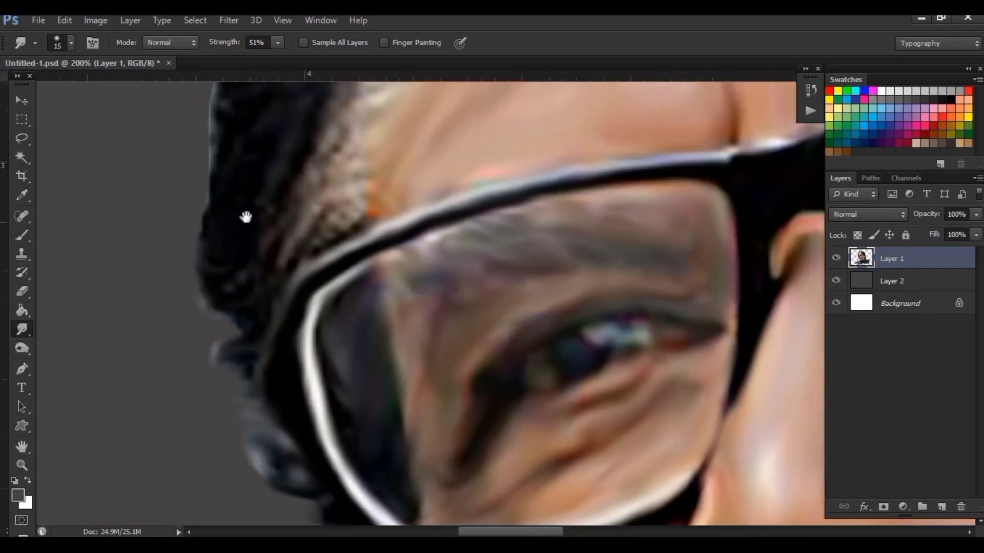
pyautogui.moveTo(274, 264)
pyautogui.mouseDown()
pyautogui.moveTo(334, 198)
pyautogui.moveTo(263, 254)
pyautogui.mouseUp()
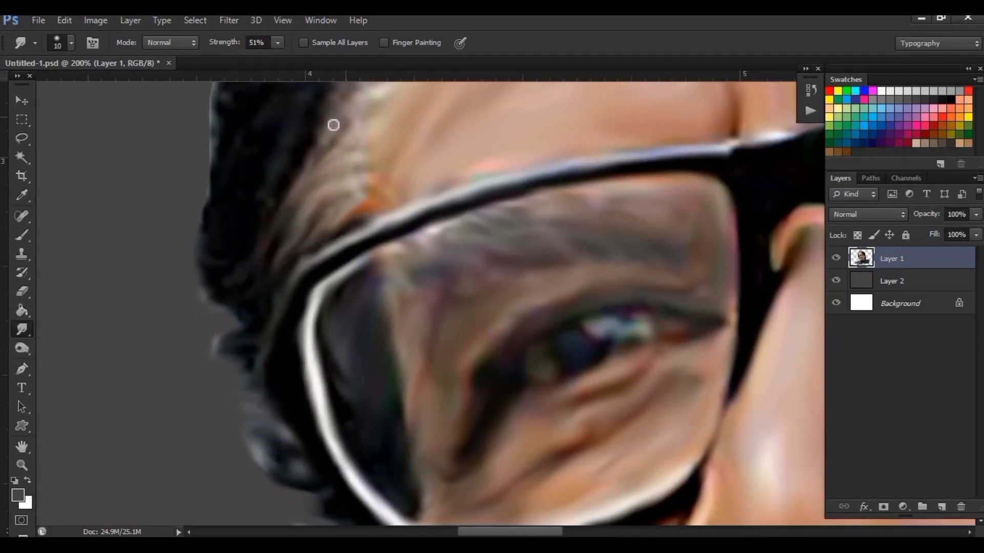
# With a slightly larger brush, smudge the temple and left hair edges down toward the lower left
pyautogui.scroll(1, 373, 207)
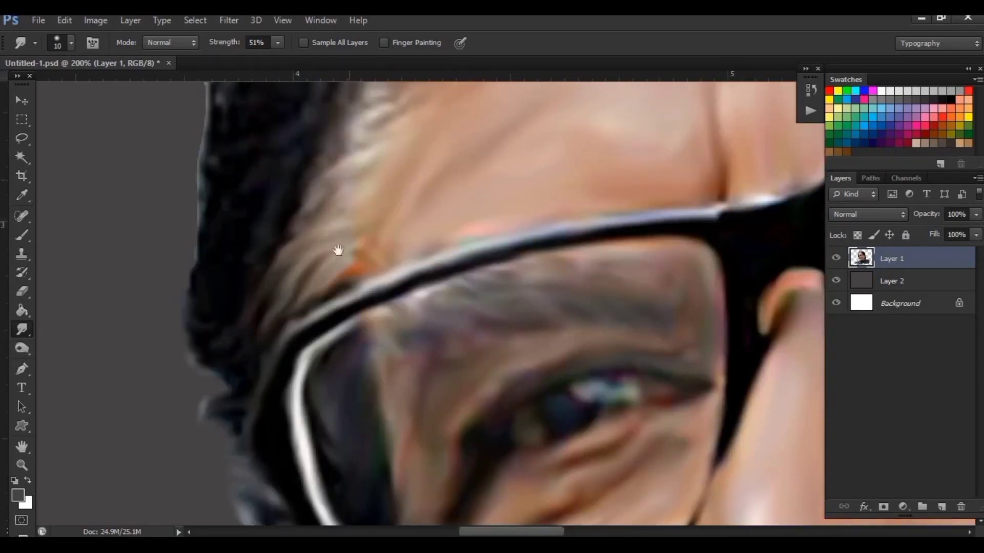
pyautogui.scroll(3, 339, 253)
pyautogui.press(']')
pyautogui.moveTo(358, 198)
pyautogui.mouseDown()
pyautogui.moveTo(305, 246)
pyautogui.moveTo(299, 198)
pyautogui.mouseUp()
pyautogui.moveTo(200, 262)
pyautogui.mouseDown()
pyautogui.moveTo(172, 310)
pyautogui.moveTo(163, 292)
pyautogui.mouseUp()
pyautogui.scroll(3, 170, 297)
pyautogui.moveTo(386, 213)
pyautogui.mouseDown()
pyautogui.moveTo(306, 322)
pyautogui.moveTo(341, 248)
pyautogui.moveTo(270, 211)
pyautogui.moveTo(185, 333)
pyautogui.moveTo(251, 336)
pyautogui.mouseUp()
pyautogui.scroll(3, 202, 355)
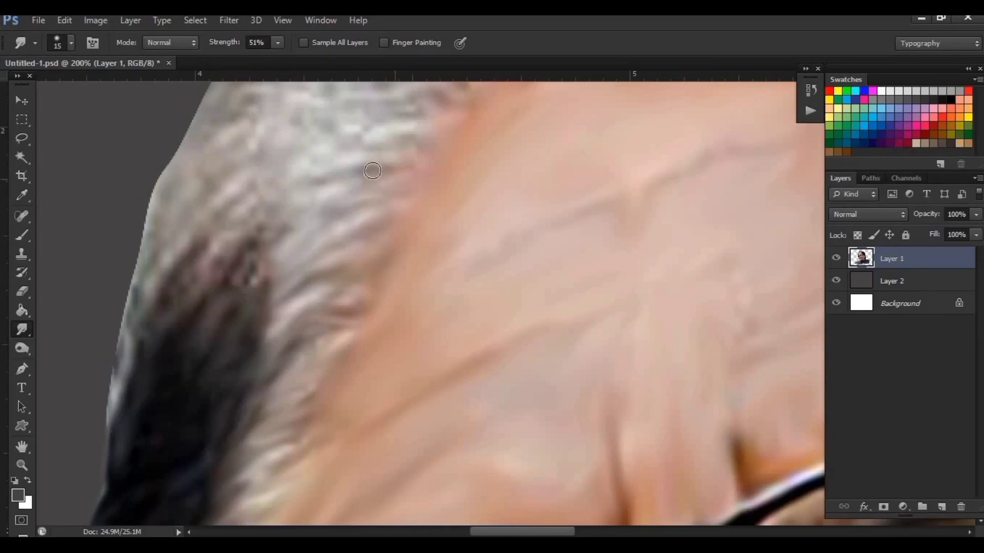
pyautogui.moveTo(373, 171)
pyautogui.mouseDown()
pyautogui.moveTo(432, 103)
pyautogui.moveTo(116, 351)
pyautogui.moveTo(85, 500)
pyautogui.mouseUp()
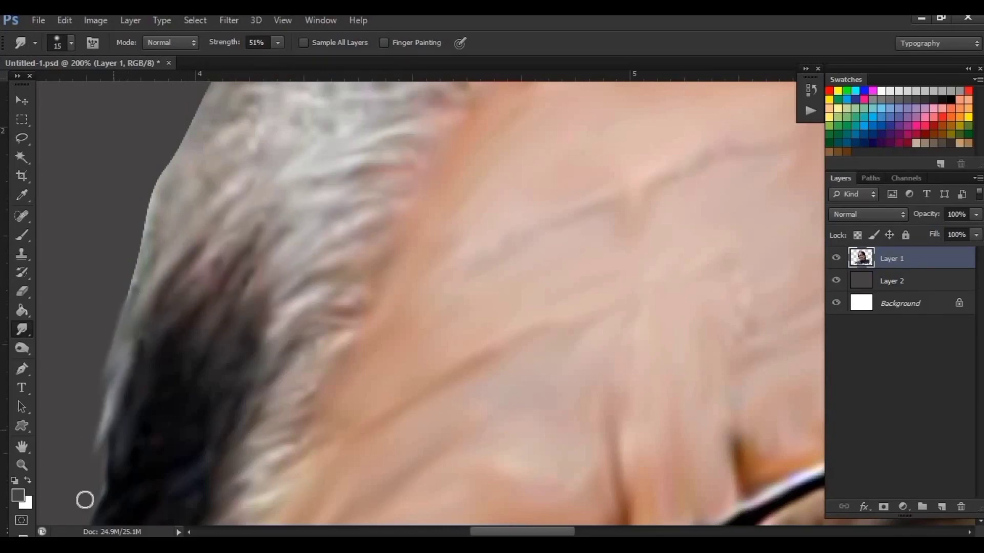
# Raise the smudge strength to 72% and smudge the grey hair along the side
pyautogui.press('7')
pyautogui.press('2')
pyautogui.moveTo(205, 216)
pyautogui.mouseDown()
pyautogui.moveTo(81, 325)
pyautogui.moveTo(248, 209)
pyautogui.mouseUp()
pyautogui.scroll(3, 248, 208)
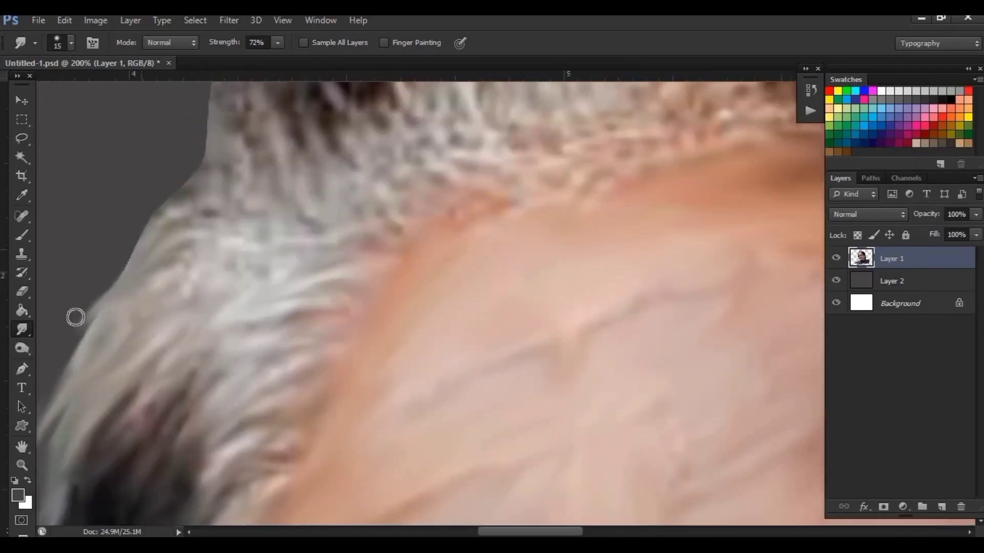
pyautogui.moveTo(75, 317)
pyautogui.mouseDown()
pyautogui.moveTo(46, 383)
pyautogui.moveTo(124, 254)
pyautogui.moveTo(152, 417)
pyautogui.moveTo(272, 395)
pyautogui.moveTo(264, 259)
pyautogui.moveTo(212, 305)
pyautogui.mouseUp()
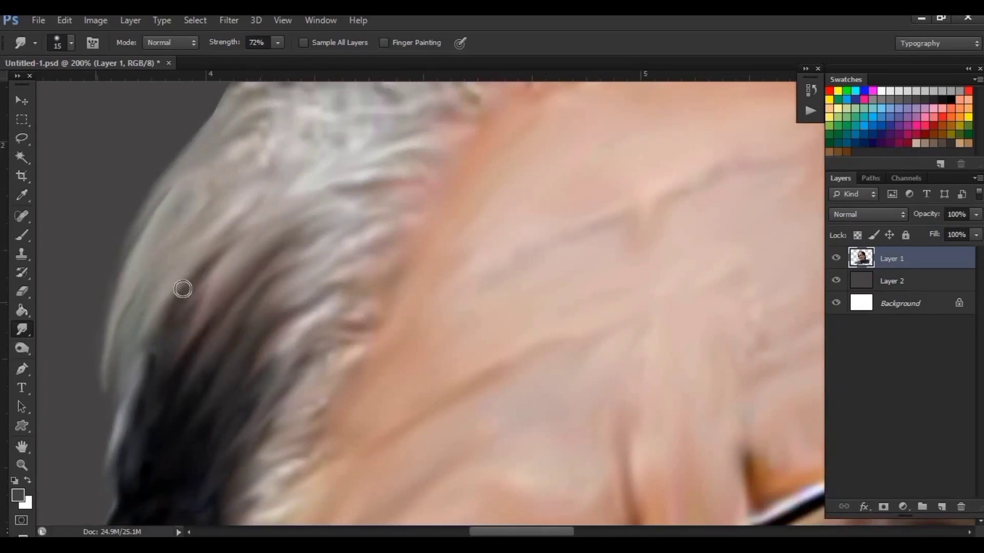
# Smudge the hair at the top of the head into flowing curved strands
pyautogui.scroll(3, 183, 289)
pyautogui.hscroll(-2, 241, 341)
pyautogui.moveTo(468, 231)
pyautogui.mouseDown()
pyautogui.moveTo(341, 220)
pyautogui.moveTo(255, 157)
pyautogui.mouseUp()
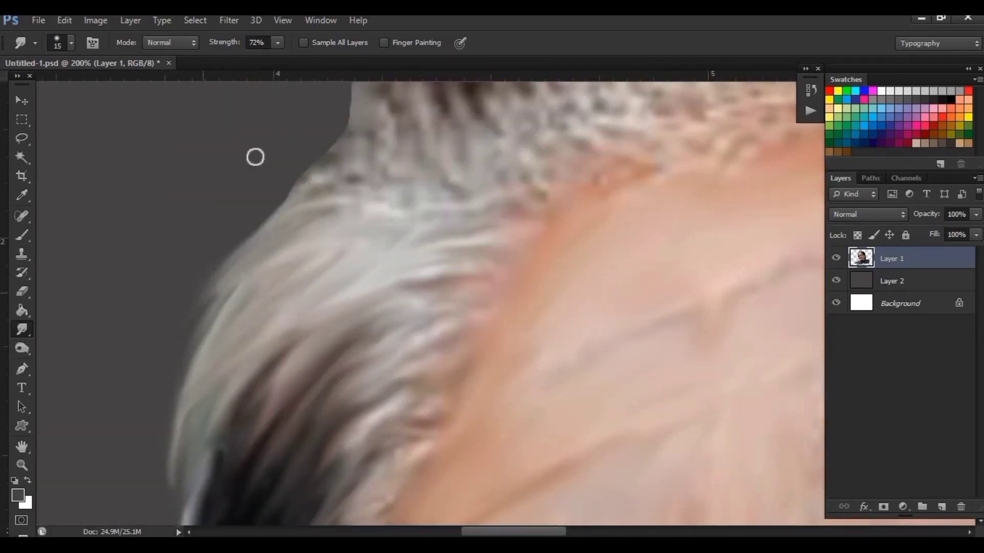
pyautogui.moveTo(301, 193)
pyautogui.mouseDown()
pyautogui.moveTo(340, 158)
pyautogui.moveTo(424, 209)
pyautogui.mouseUp()
pyautogui.scroll(3, 461, 246)
pyautogui.hscroll(5, 461, 246)
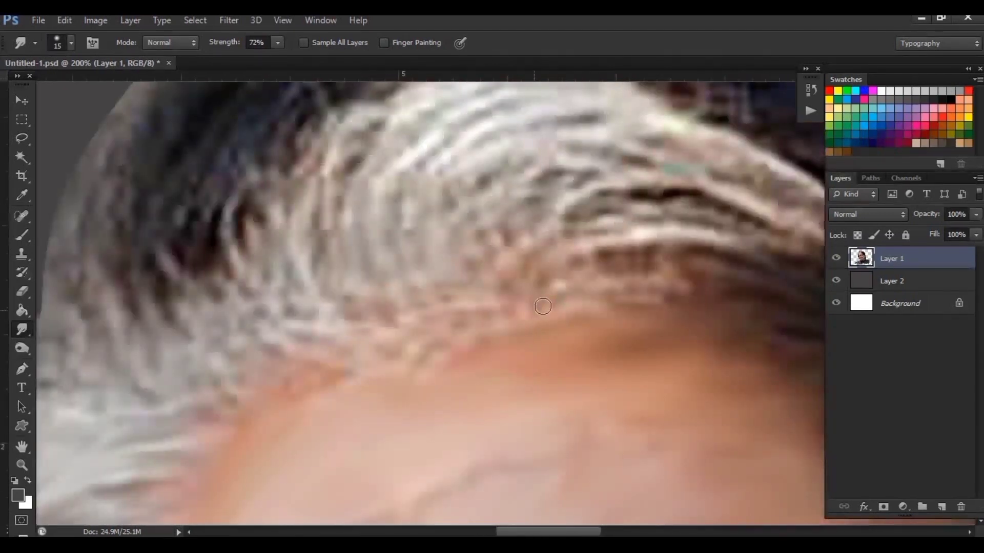
pyautogui.moveTo(568, 295)
pyautogui.mouseDown()
pyautogui.moveTo(564, 202)
pyautogui.moveTo(802, 176)
pyautogui.moveTo(625, 103)
pyautogui.moveTo(461, 191)
pyautogui.moveTo(400, 123)
pyautogui.moveTo(388, 167)
pyautogui.mouseUp()
# With a bigger brush, smooth the white and dark hair along the top edge and crown
pyautogui.press(']')
pyautogui.hotkey('ctrl', '-')
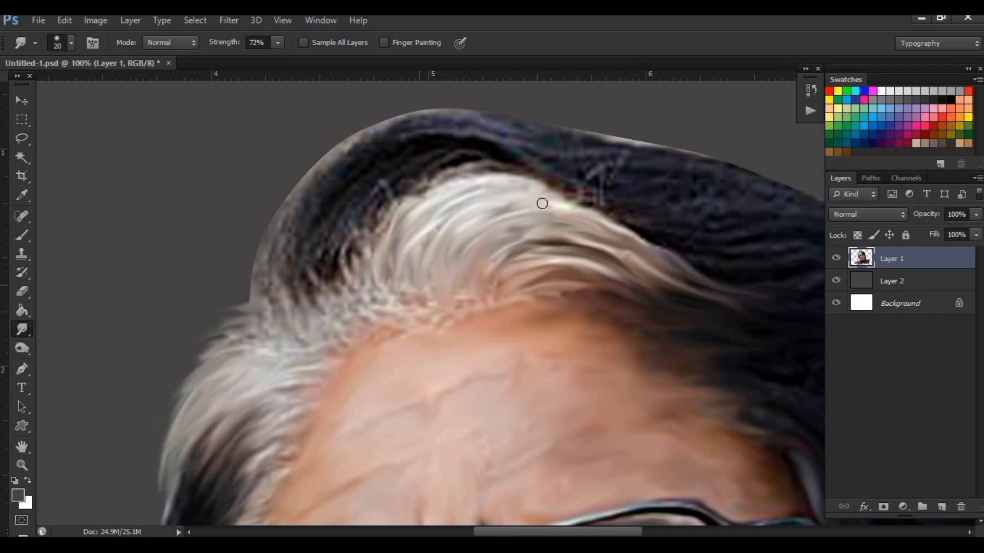
pyautogui.moveTo(542, 203); pyautogui.dragTo(410, 205)
pyautogui.moveTo(358, 231); pyautogui.dragTo(538, 169)
pyautogui.moveTo(274, 305)
pyautogui.mouseDown()
pyautogui.moveTo(375, 187)
pyautogui.moveTo(533, 181)
pyautogui.mouseUp()
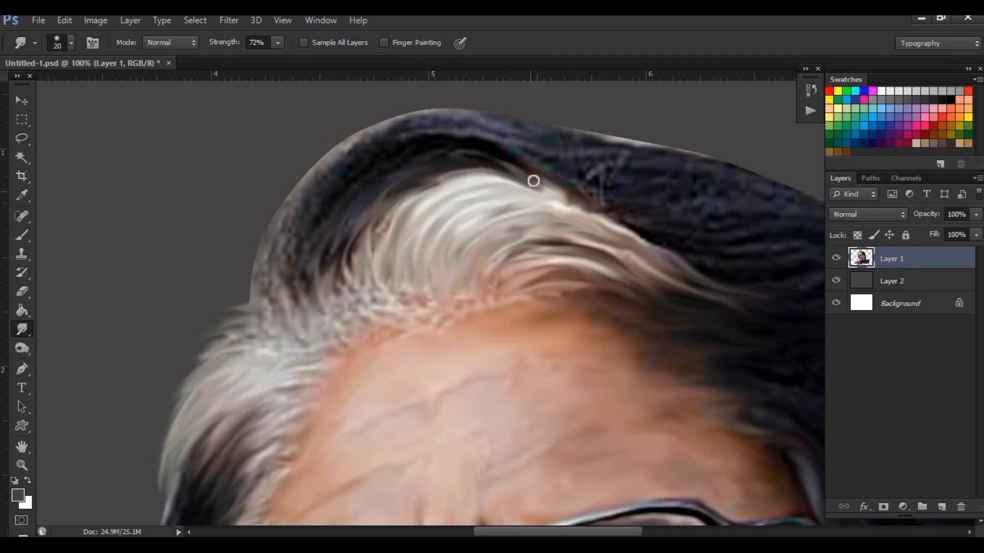
pyautogui.moveTo(273, 282); pyautogui.dragTo(567, 174)
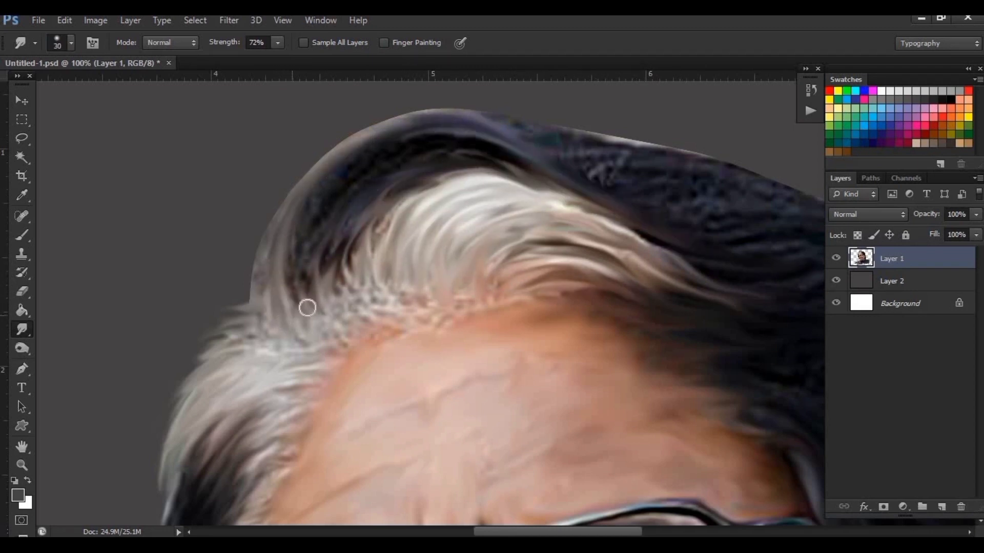
pyautogui.moveTo(308, 307); pyautogui.dragTo(647, 230)
pyautogui.moveTo(373, 156)
pyautogui.mouseDown()
pyautogui.moveTo(303, 195)
pyautogui.moveTo(670, 246)
pyautogui.moveTo(433, 169)
pyautogui.moveTo(371, 289)
pyautogui.moveTo(714, 263)
pyautogui.moveTo(549, 194)
pyautogui.mouseUp()
pyautogui.moveTo(239, 219); pyautogui.dragTo(704, 227)
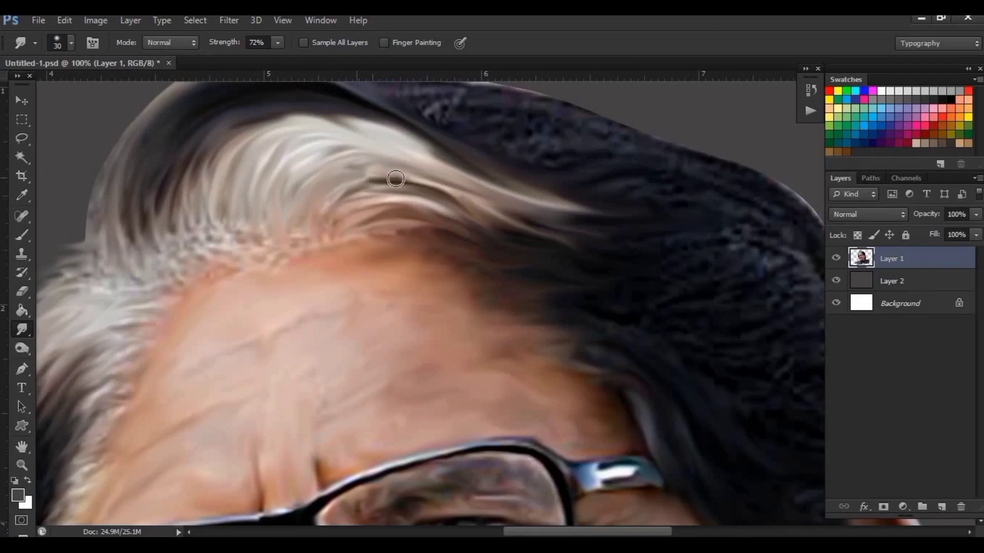
pyautogui.moveTo(395, 179)
pyautogui.mouseDown()
pyautogui.moveTo(543, 257)
pyautogui.moveTo(470, 239)
pyautogui.moveTo(661, 298)
pyautogui.mouseUp()
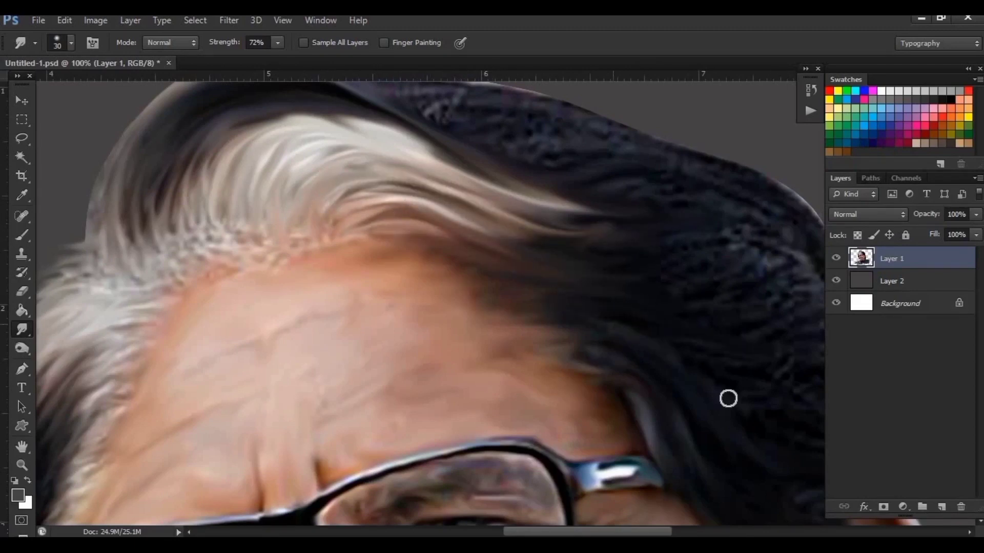
# Reshape the dark hair's upper edge and pull grey strands down the left side and forehead
pyautogui.moveTo(728, 399); pyautogui.dragTo(726, 405)
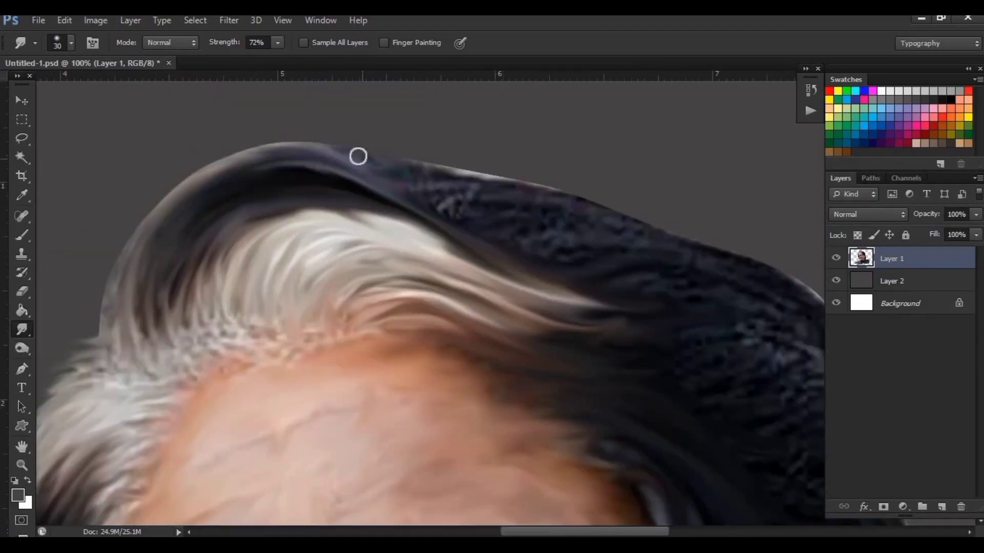
pyautogui.moveTo(358, 154)
pyautogui.mouseDown()
pyautogui.moveTo(538, 229)
pyautogui.moveTo(387, 159)
pyautogui.moveTo(623, 228)
pyautogui.moveTo(668, 292)
pyautogui.mouseUp()
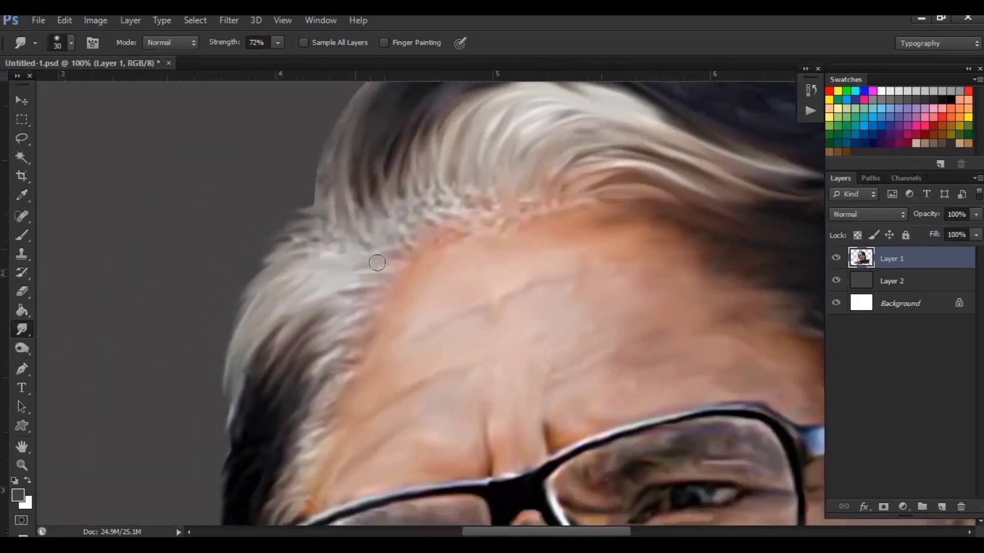
pyautogui.moveTo(260, 283)
pyautogui.mouseDown()
pyautogui.moveTo(231, 440)
pyautogui.moveTo(261, 364)
pyautogui.moveTo(270, 371)
pyautogui.moveTo(254, 395)
pyautogui.moveTo(304, 389)
pyautogui.mouseUp()
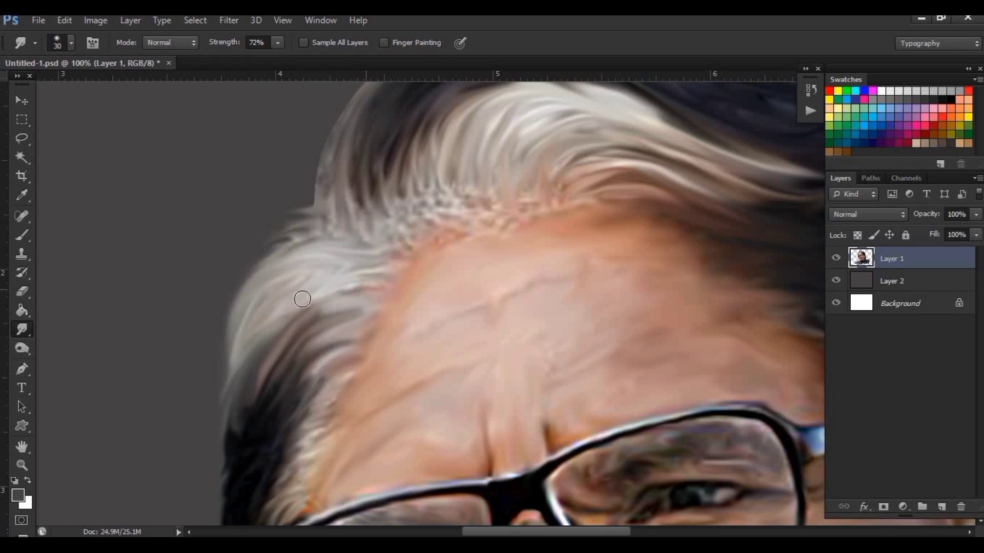
pyautogui.moveTo(271, 313)
pyautogui.mouseDown()
pyautogui.moveTo(330, 185)
pyautogui.moveTo(309, 193)
pyautogui.mouseUp()
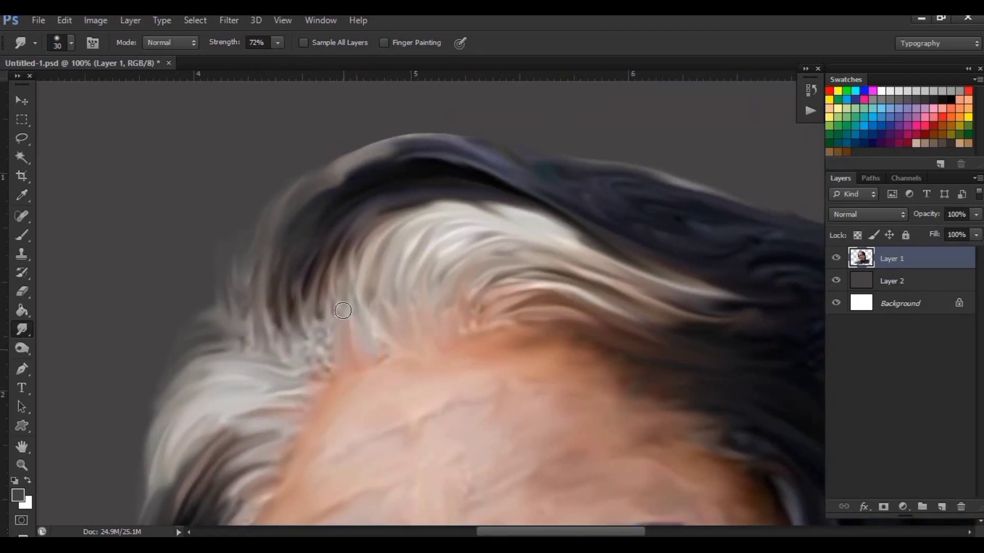
pyautogui.moveTo(318, 314); pyautogui.dragTo(292, 318)
# With a 35 px brush, smudge the dark hair above the glasses and sweep strands across the white streak
pyautogui.hotkey('ctrl', '-')
pyautogui.hotkey('ctrl', '-')
pyautogui.hotkey('ctrl', '-')
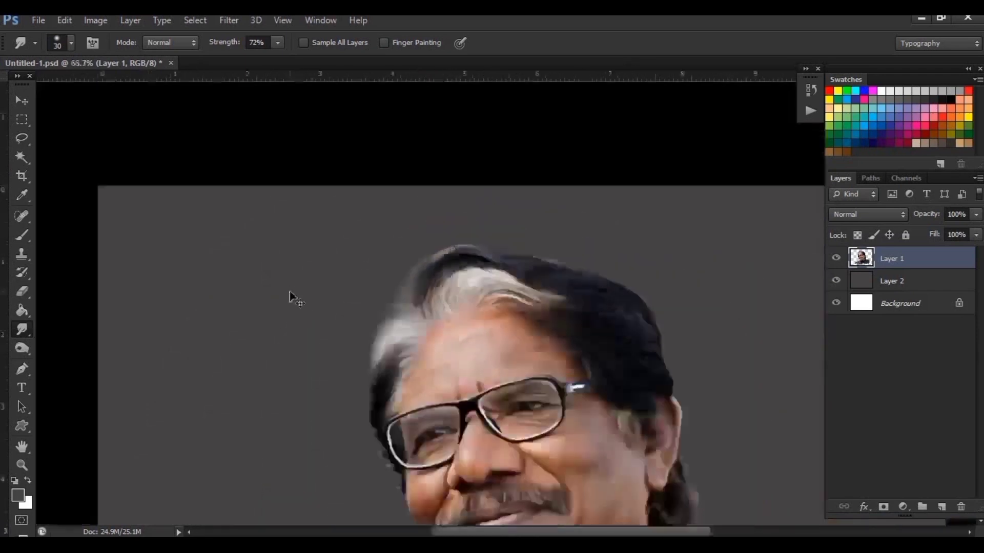
pyautogui.hotkey('ctrl', '+')
pyautogui.hotkey('ctrl', '+')
pyautogui.scroll(-3, 417, 342)
pyautogui.hotkey('ctrl', '0')
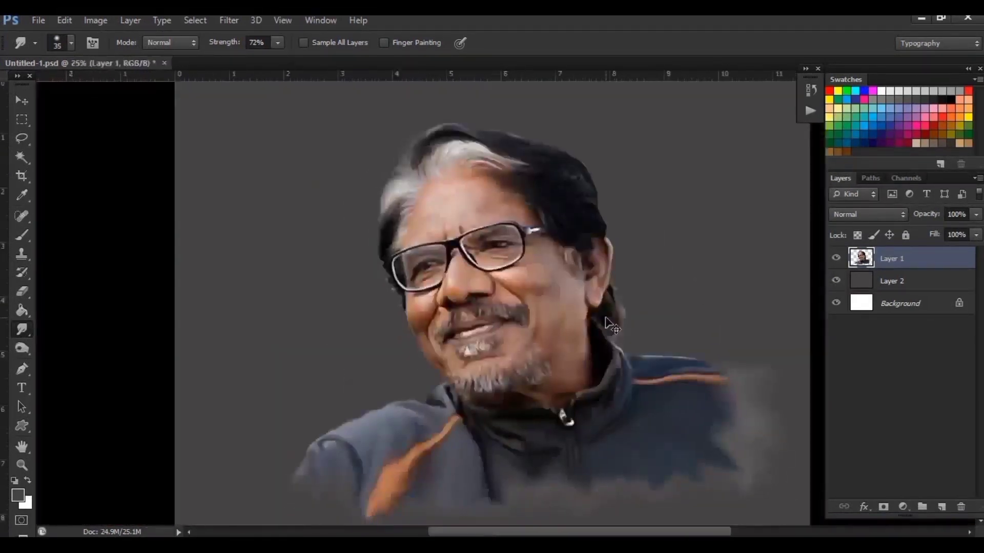
pyautogui.hotkey('ctrl', '1')
pyautogui.moveTo(334, 402)
pyautogui.mouseDown()
pyautogui.moveTo(379, 347)
pyautogui.moveTo(320, 523)
pyautogui.mouseUp()
pyautogui.moveTo(401, 191)
pyautogui.mouseDown()
pyautogui.moveTo(324, 237)
pyautogui.moveTo(514, 286)
pyautogui.moveTo(488, 361)
pyautogui.moveTo(562, 435)
pyautogui.mouseUp()
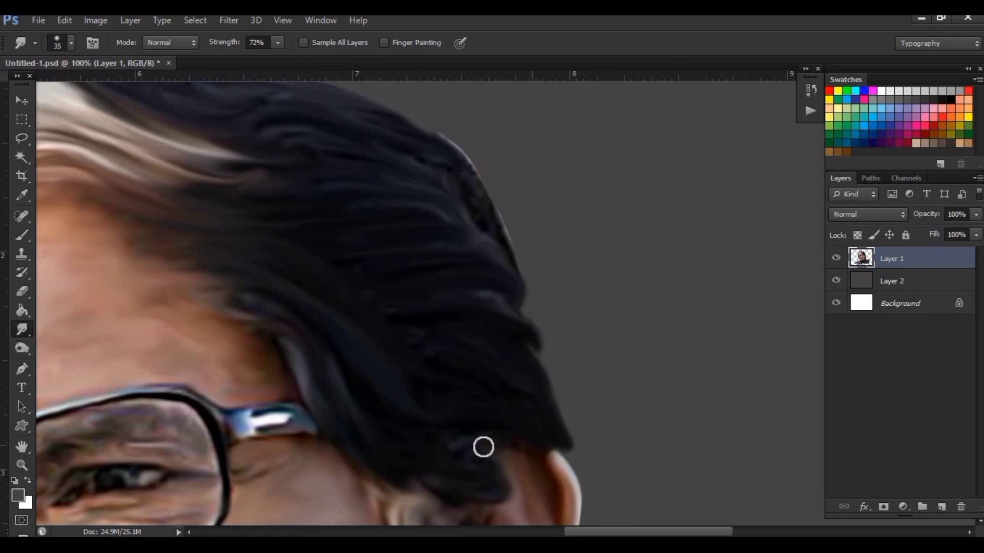
pyautogui.scroll(3, 352, 277)
pyautogui.moveTo(223, 158)
pyautogui.mouseDown()
pyautogui.moveTo(528, 286)
pyautogui.moveTo(450, 257)
pyautogui.mouseUp()
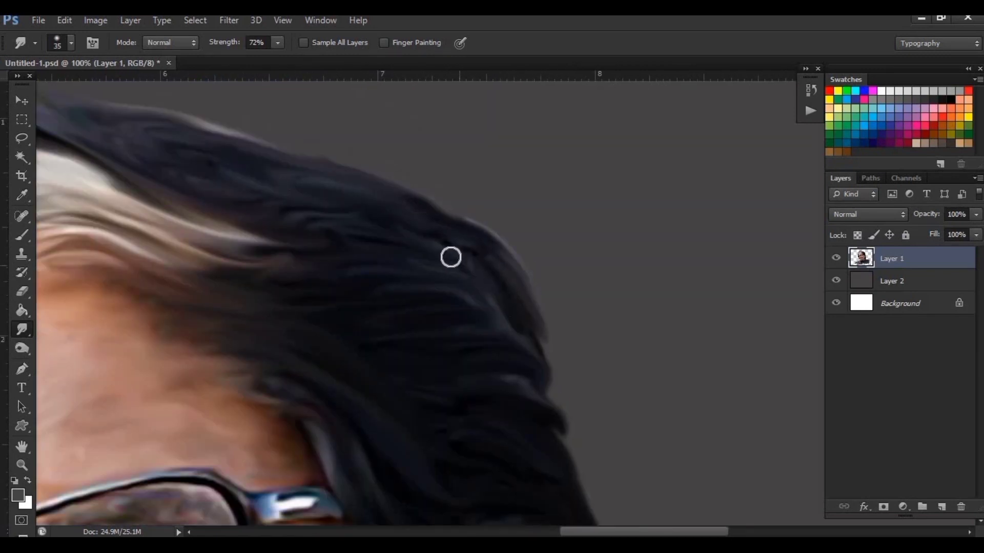
pyautogui.scroll(3, 283, 185)
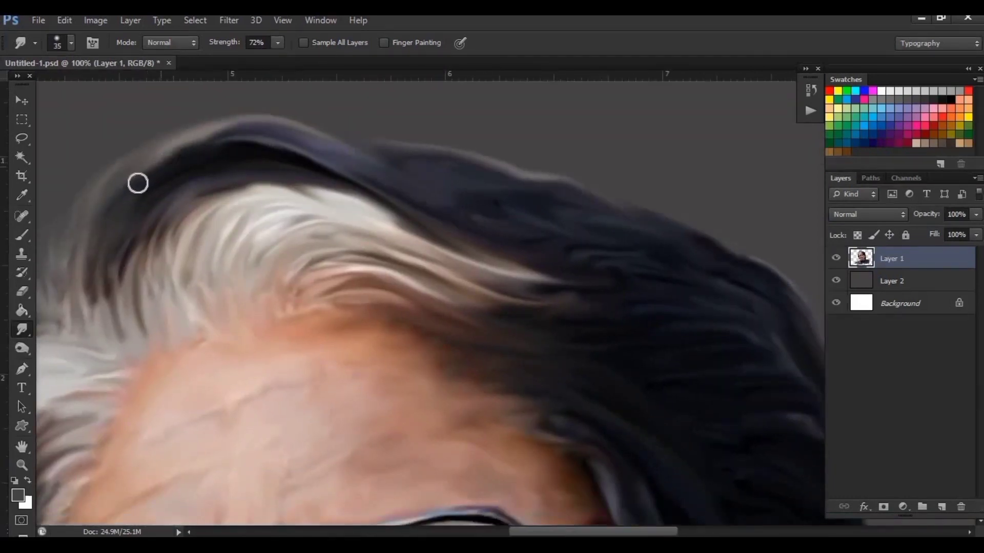
pyautogui.moveTo(184, 162)
pyautogui.mouseDown()
pyautogui.moveTo(374, 197)
pyautogui.moveTo(570, 278)
pyautogui.moveTo(492, 306)
pyautogui.moveTo(634, 362)
pyautogui.mouseUp()
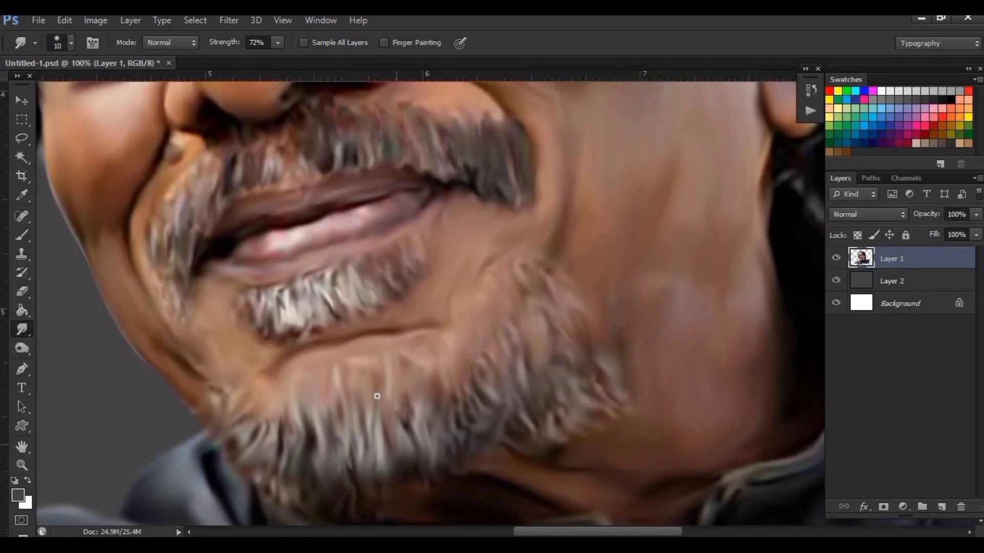
# Save the portrait, replacing the existing file
pyautogui.hotkey('ctrl', '0')
pyautogui.click(39, 20)
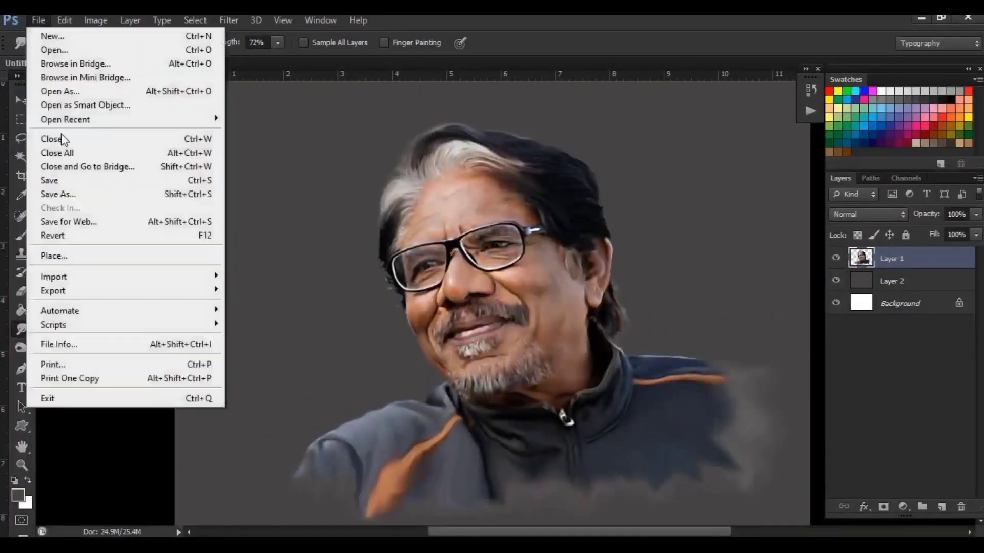
pyautogui.click(66, 195)
pyautogui.press('Return')
pyautogui.click(464, 224)
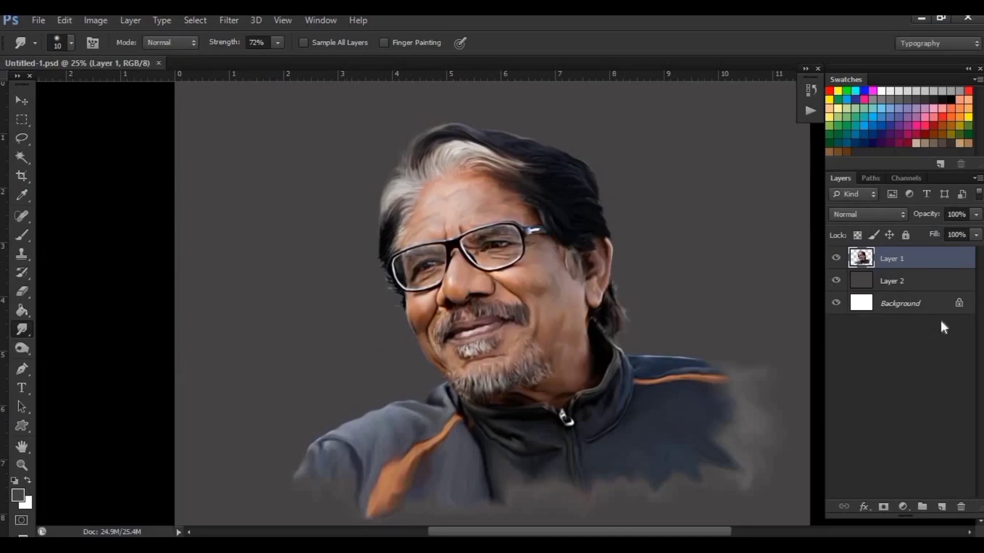
# Brighten the highlights with Levels, moving the white input slider to 240
pyautogui.hotkey('ctrl', '+')
pyautogui.hotkey('ctrl', 'l')
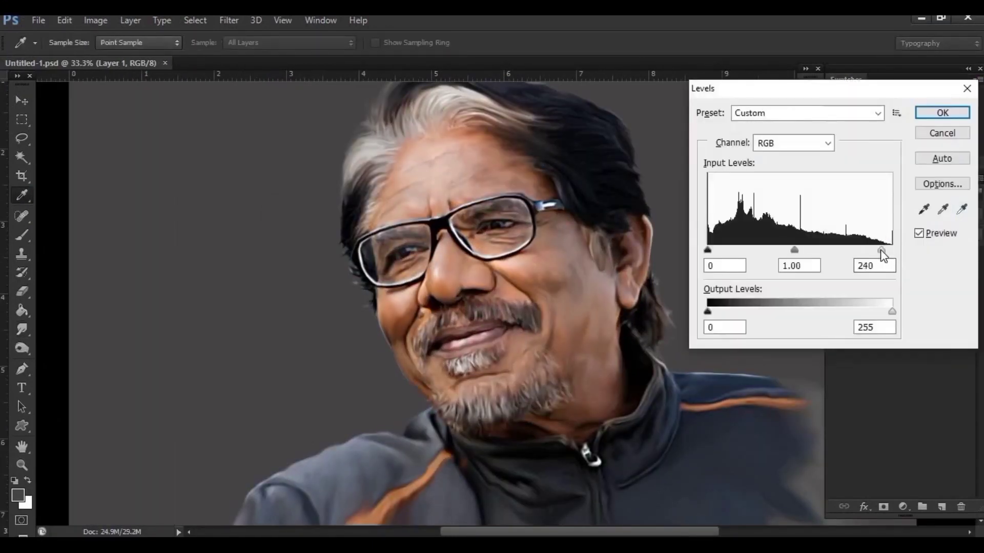
pyautogui.moveTo(881, 251); pyautogui.dragTo(875, 252)
pyautogui.click(942, 112)
# Add a new empty layer and set the foreground colour to light pink
pyautogui.press('r')
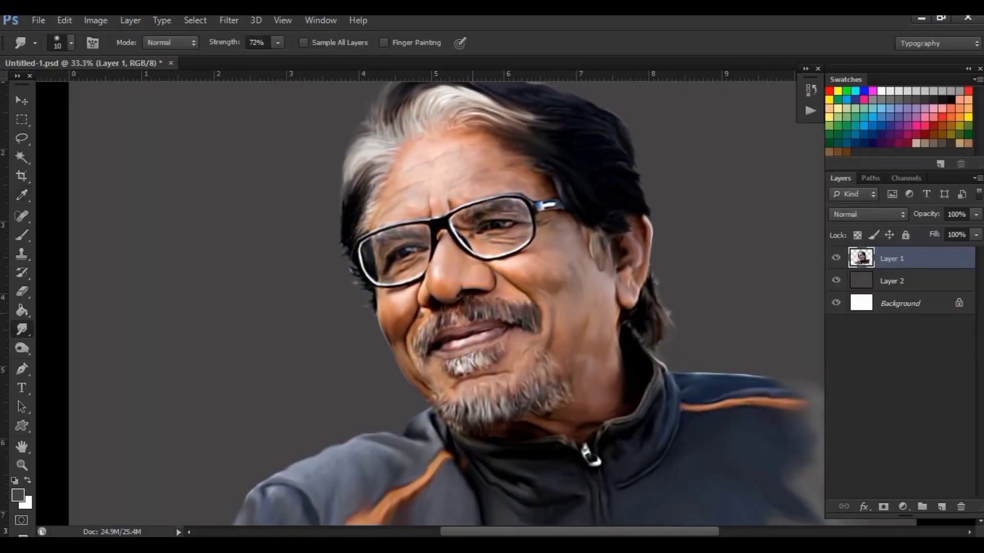
pyautogui.click(941, 506)
pyautogui.press('i')
pyautogui.click(18, 496)
pyautogui.click(701, 279)
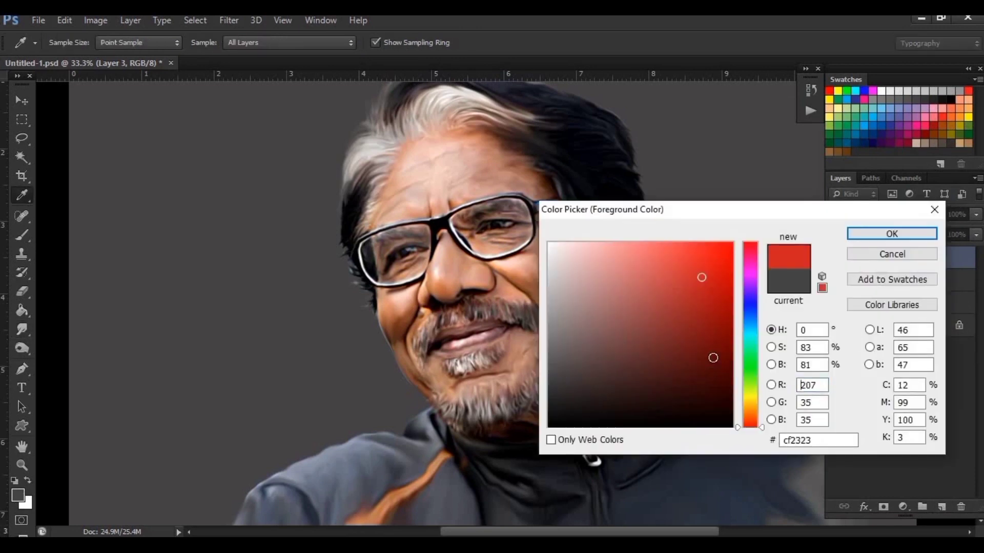
pyautogui.click(703, 334)
pyautogui.click(653, 268)
pyautogui.click(597, 254)
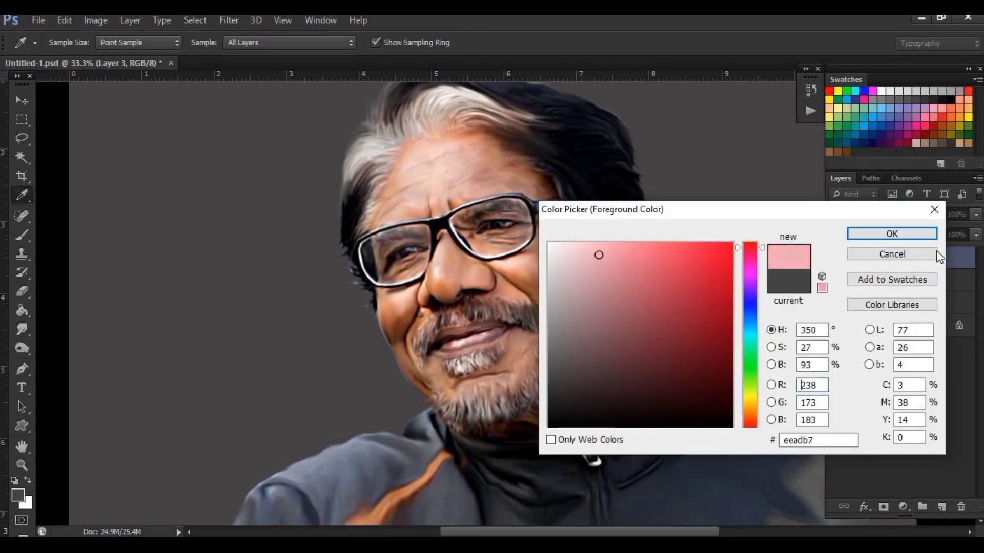
pyautogui.click(893, 233)
# Set the new layer's blend mode to Color and enlarge the Brush
pyautogui.press('r')
pyautogui.press('b')
pyautogui.click(868, 214)
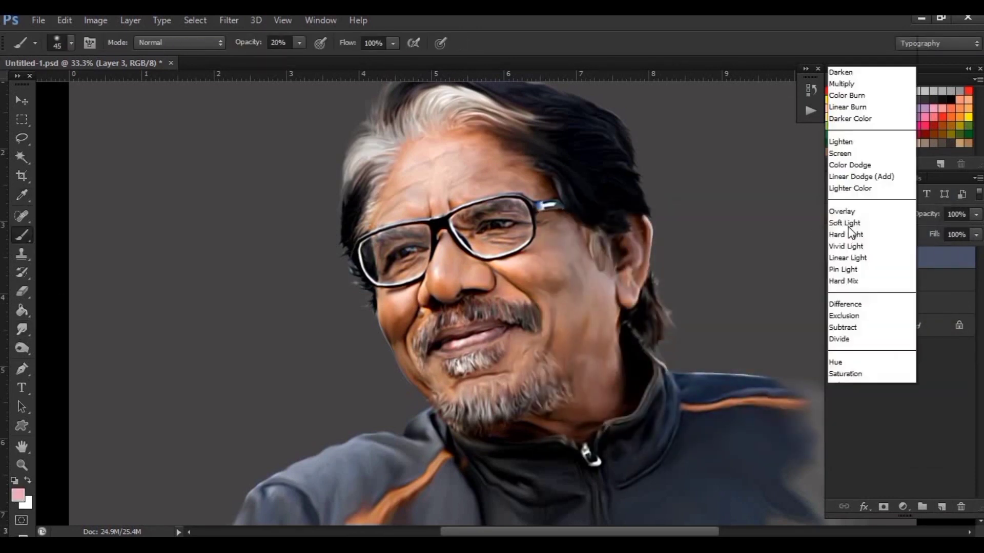
pyautogui.click(850, 372)
pyautogui.rightClick(563, 291)
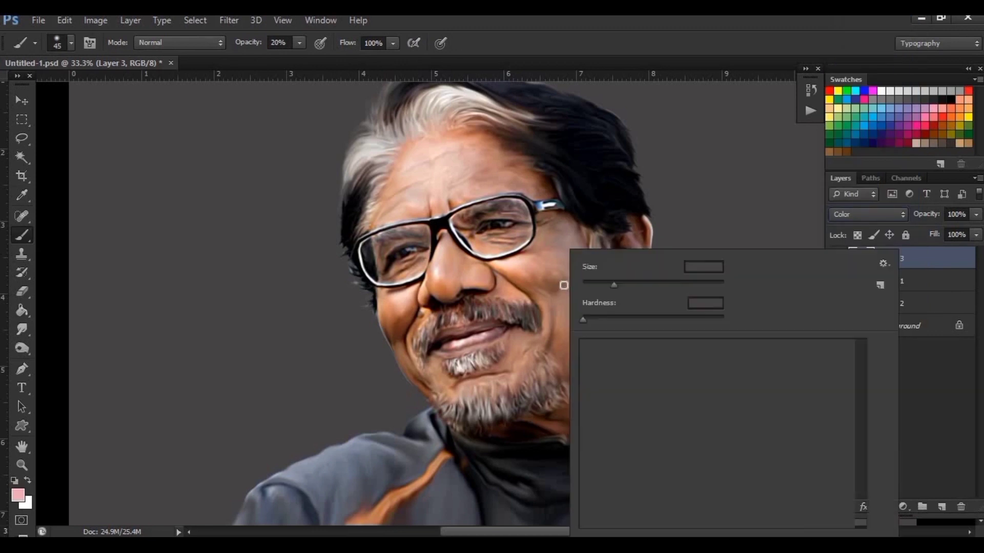
pyautogui.moveTo(595, 280); pyautogui.dragTo(615, 279)
pyautogui.press('Return')
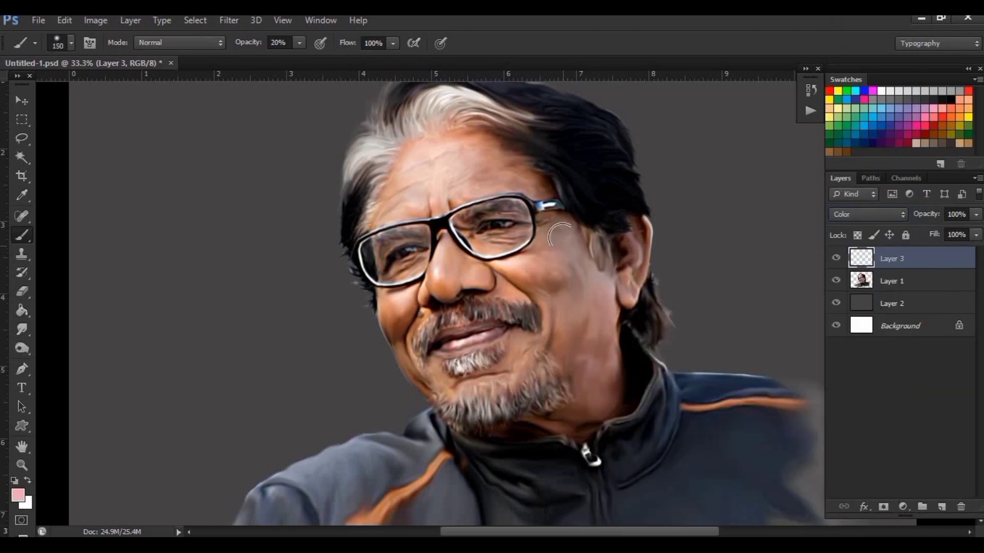
# Load the man's outline as a selection and paint pink tint over his face and neck
pyautogui.click(902, 281)
pyautogui.keyDown('ctrl'); pyautogui.click(861, 280); pyautogui.keyUp('ctrl')
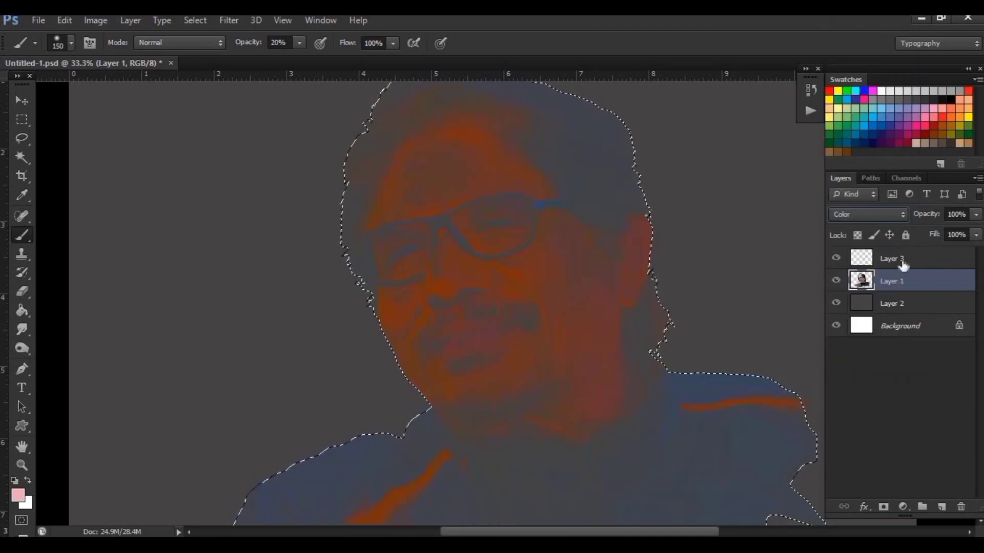
pyautogui.click(902, 258)
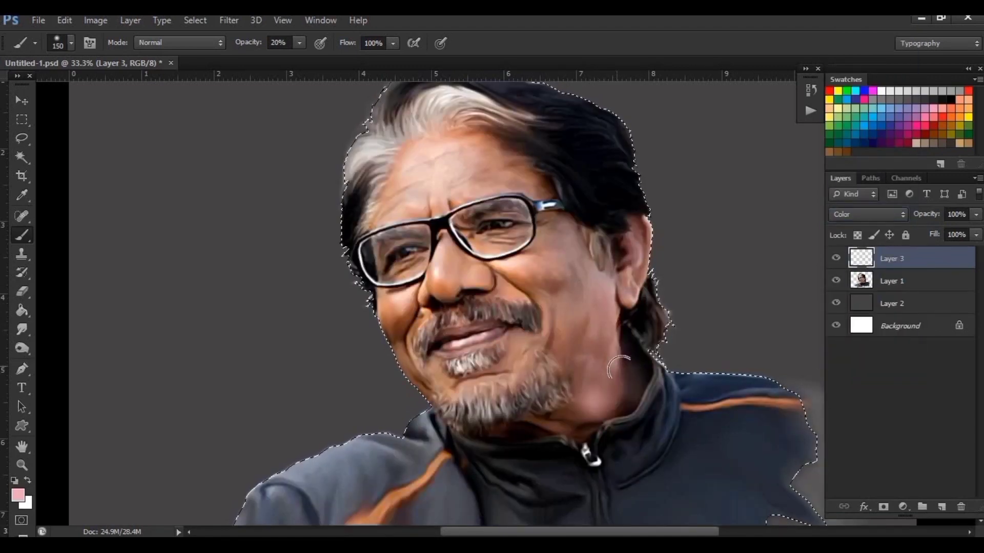
pyautogui.moveTo(398, 353); pyautogui.dragTo(399, 214)
# Zoom in on the face and set the foreground colour to warm orange
pyautogui.hotkey('ctrl', '+')
pyautogui.press('p')
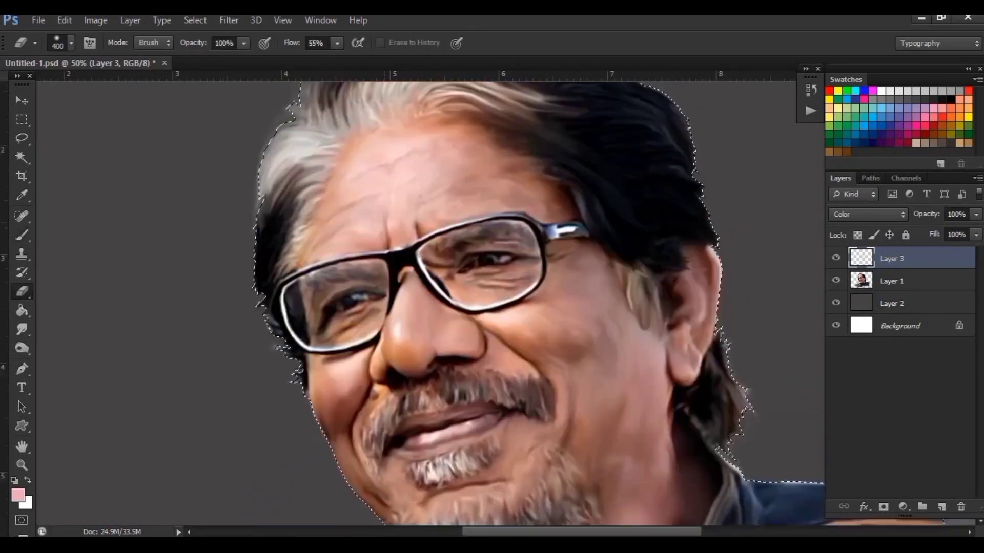
pyautogui.press('e')
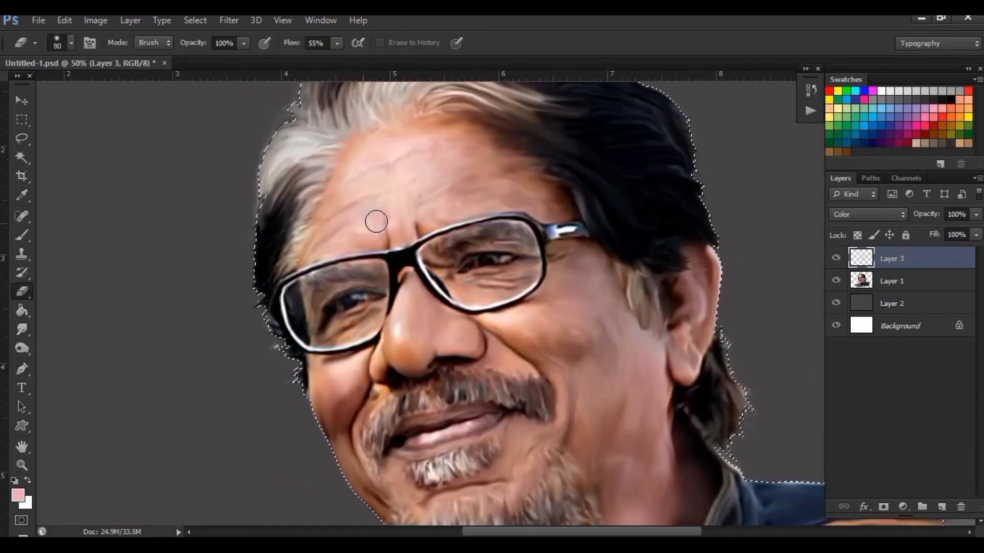
pyautogui.scroll(-1, 408, 328)
pyautogui.click(18, 495)
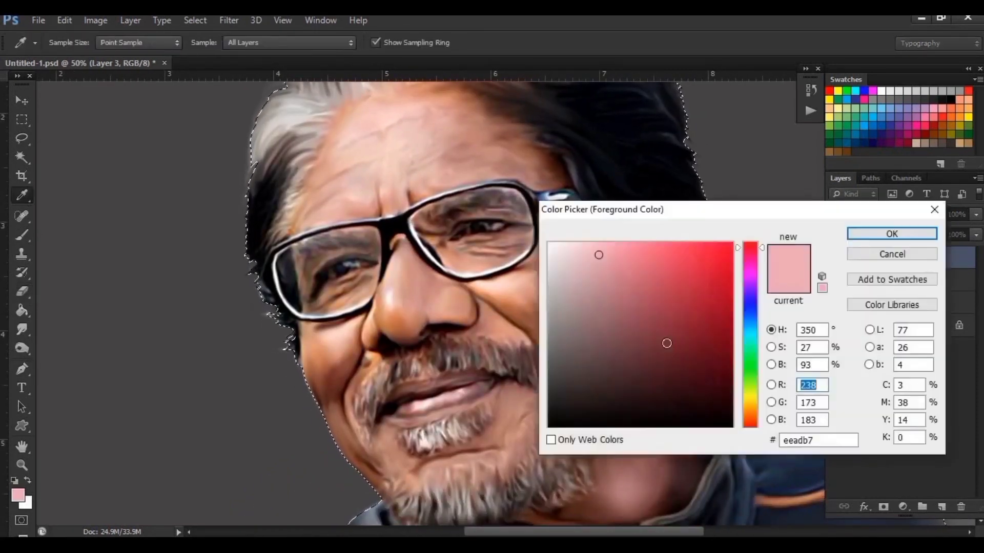
pyautogui.click(687, 253)
pyautogui.click(892, 234)
# Paint warm orange over the forehead, cheeks, ear and neck with a 20%-opacity brush
pyautogui.press('b')
pyautogui.press('2')
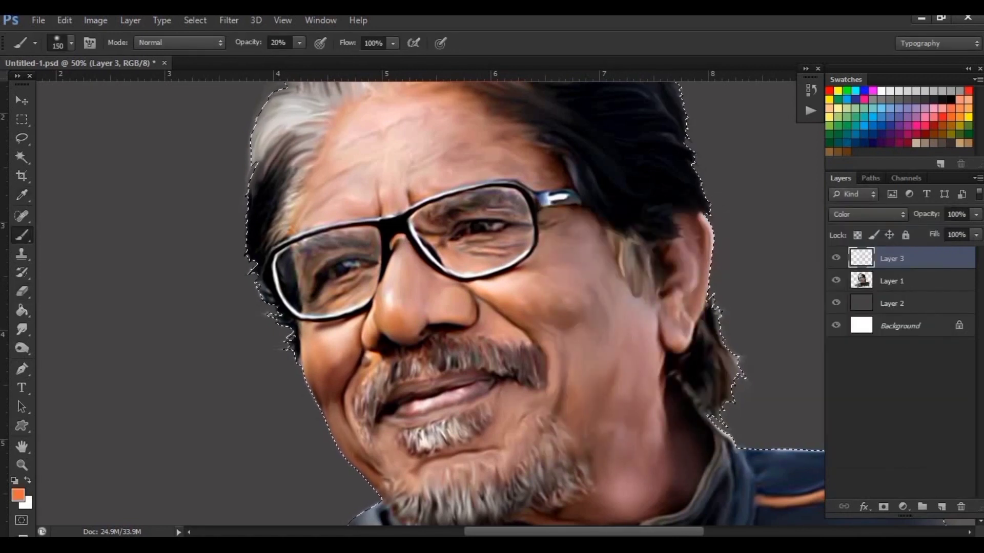
pyautogui.press('[')
pyautogui.press('[')
pyautogui.press('[')
pyautogui.scroll(-3, 674, 362)
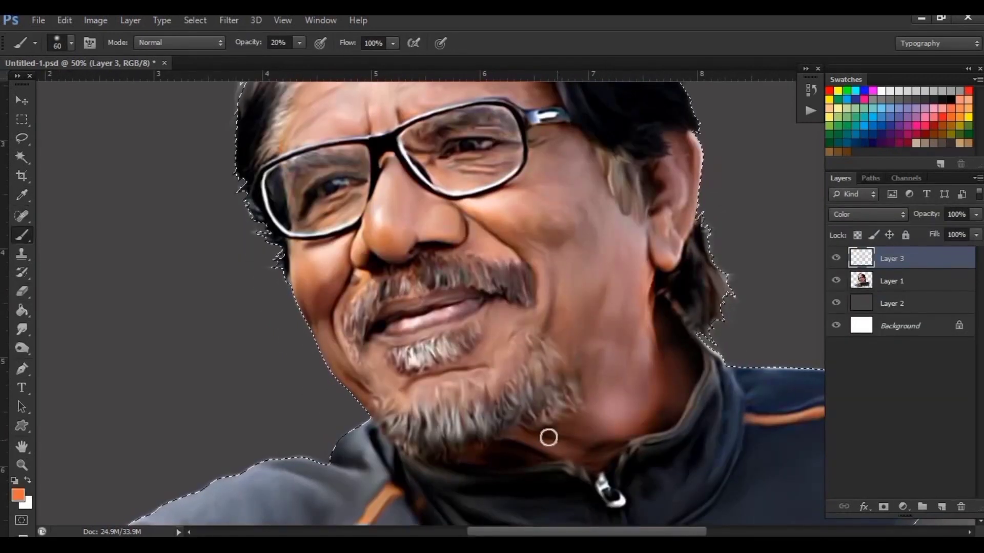
pyautogui.hscroll(1, 446, 235)
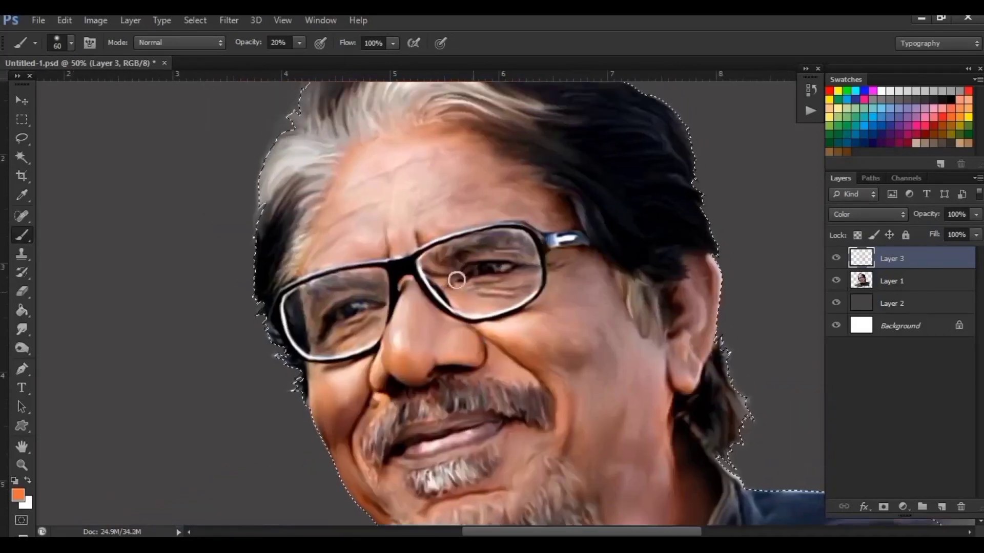
pyautogui.scroll(3, 388, 315)
pyautogui.hscroll(-2, 388, 315)
pyautogui.hscroll(1, 388, 314)
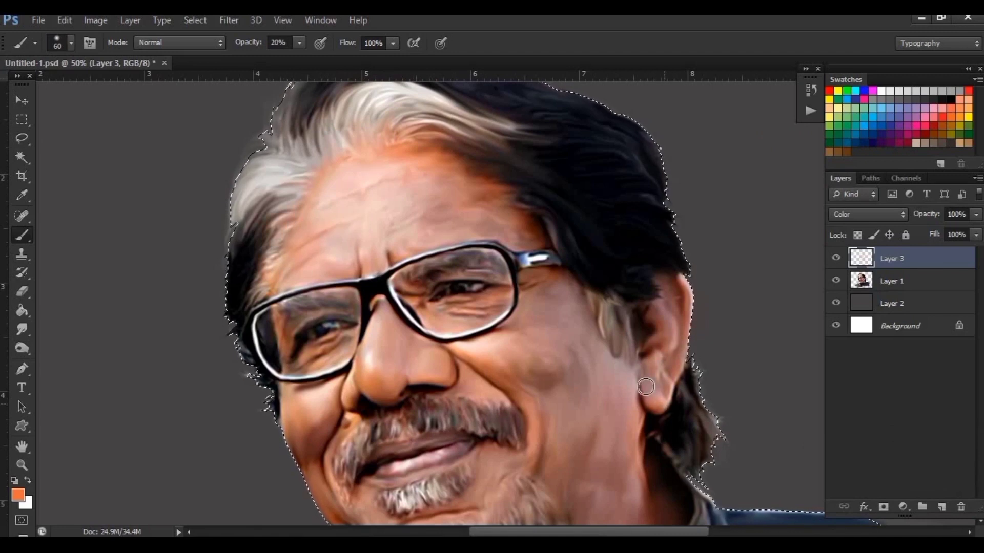
pyautogui.scroll(-1, 630, 373)
pyautogui.scroll(-2, 318, 347)
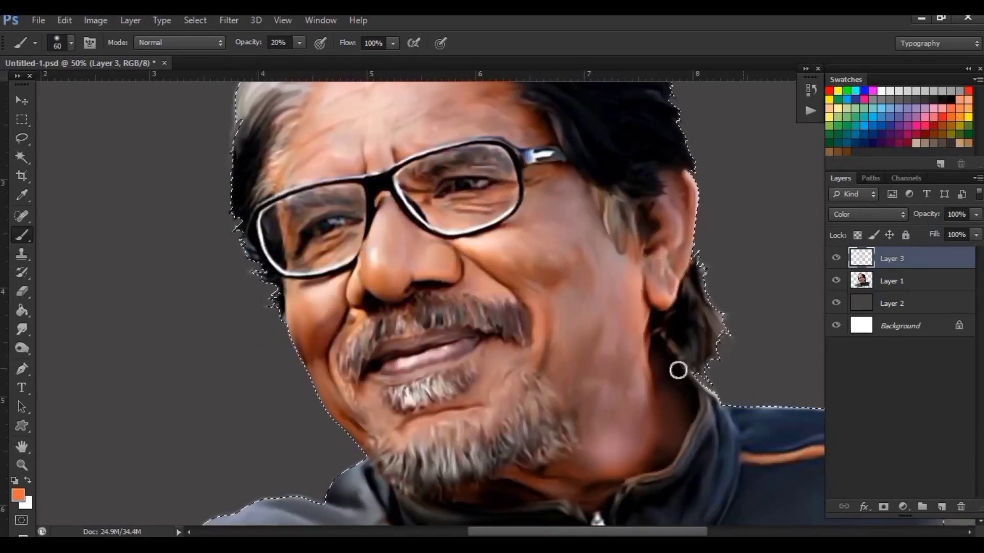
pyautogui.click(230, 20)
pyautogui.moveTo(308, 166)
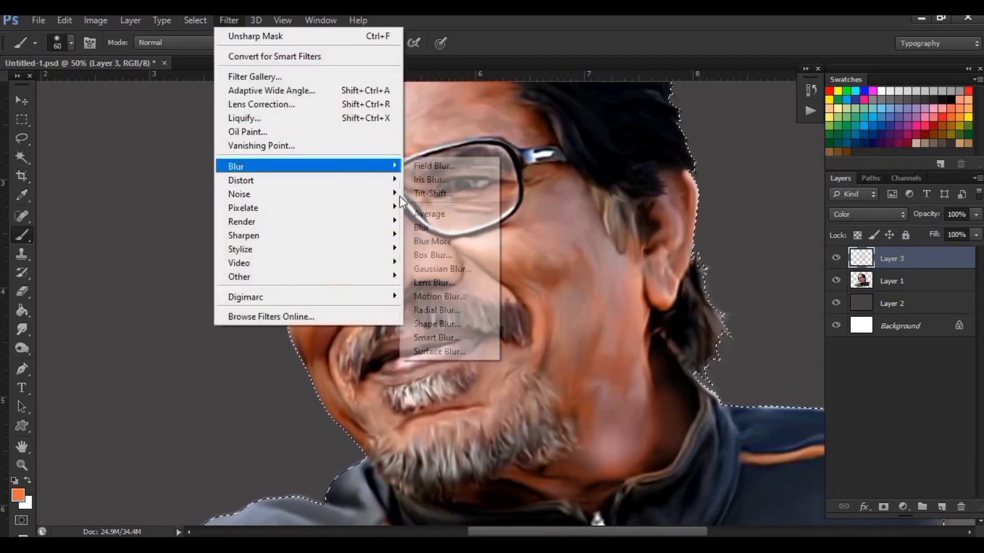
pyautogui.click(435, 245)
# Apply Gaussian Blur to the orange tint and add a new layer with dark mauve foreground
pyautogui.press('Return')
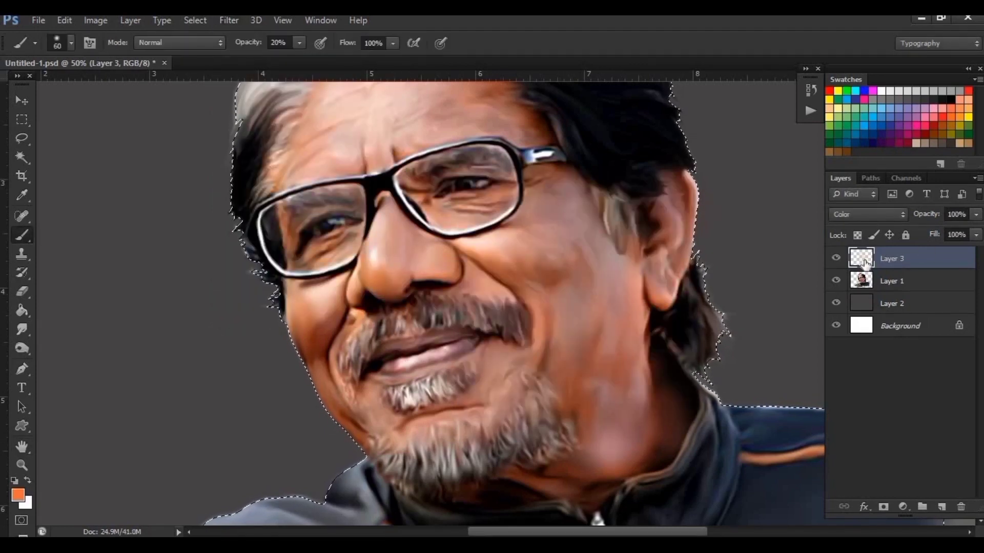
pyautogui.hotkey('ctrl', 'shift', 'alt', 'n')
pyautogui.click(18, 495)
pyautogui.click(595, 346)
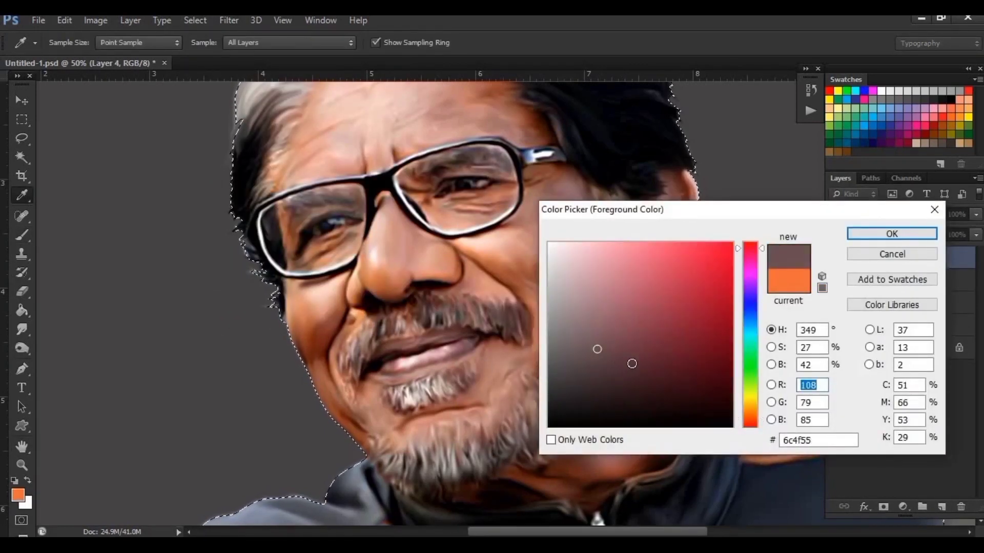
pyautogui.click(624, 345)
pyautogui.click(892, 234)
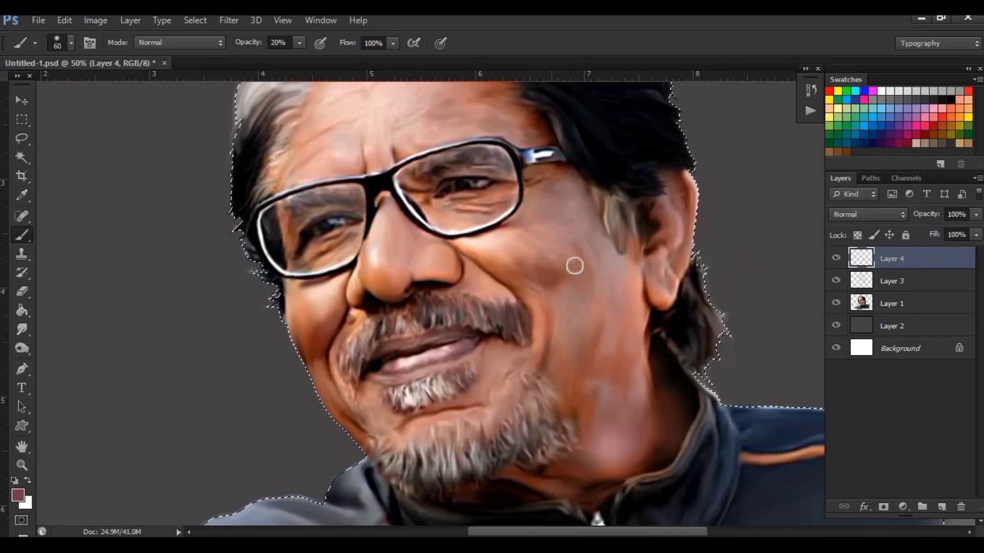
# Set the mauve layer's blend mode to Overlay after trying Color
pyautogui.click(854, 214)
pyautogui.click(861, 364)
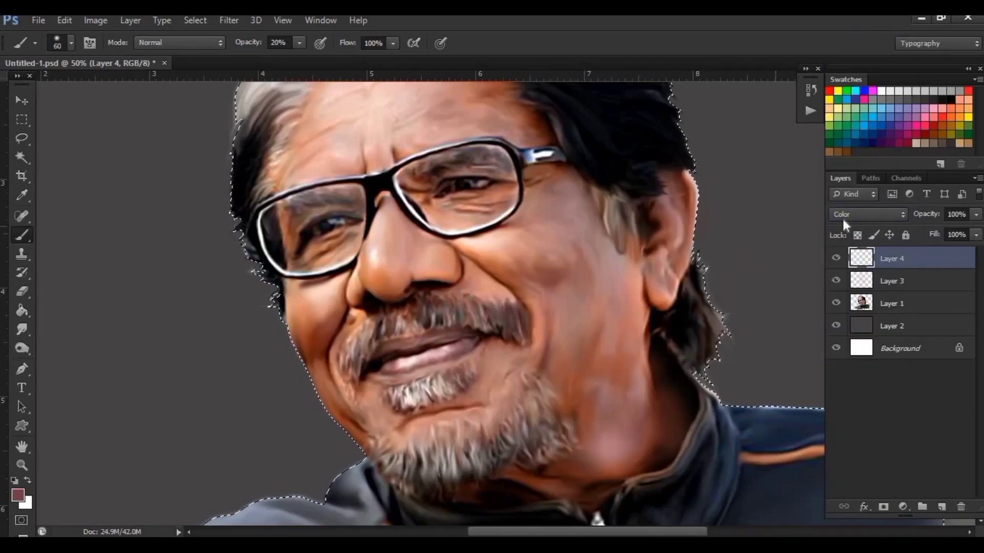
pyautogui.click(866, 214)
pyautogui.click(868, 160)
pyautogui.click(866, 214)
pyautogui.click(845, 188)
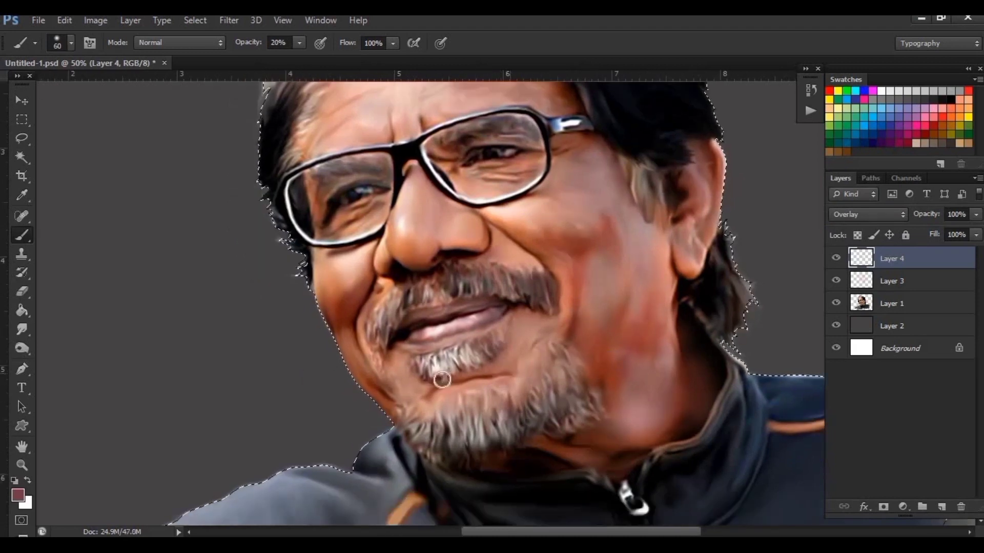
# Bring the mouth and chin into view and lower the mauve layer's opacity
pyautogui.scroll(3, 572, 368)
pyautogui.hscroll(-3, 573, 368)
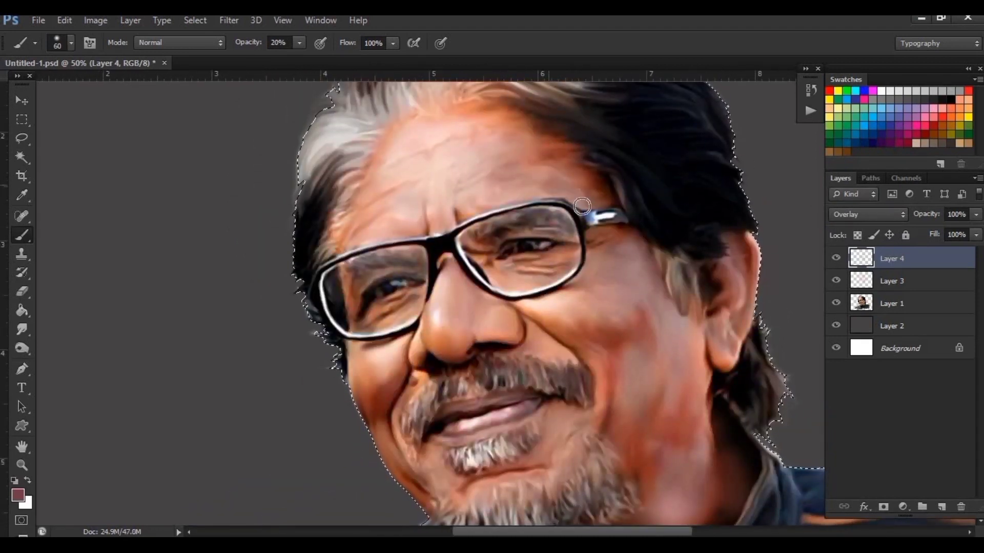
pyautogui.hotkey('ctrl', 'd')
pyautogui.hscroll(2, 638, 189)
pyautogui.moveTo(638, 189); pyautogui.dragTo(602, 65)
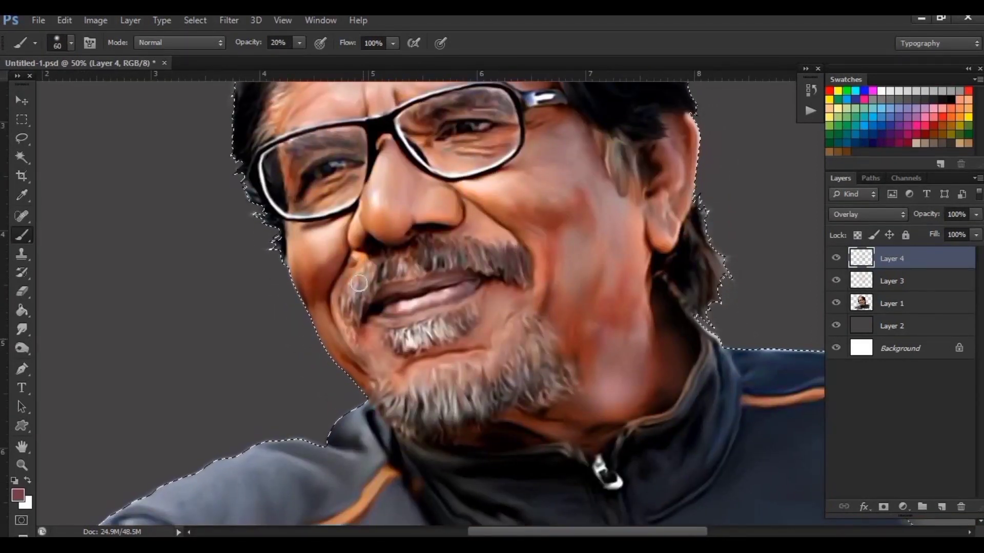
pyautogui.click(976, 214)
pyautogui.moveTo(973, 231); pyautogui.dragTo(959, 231)
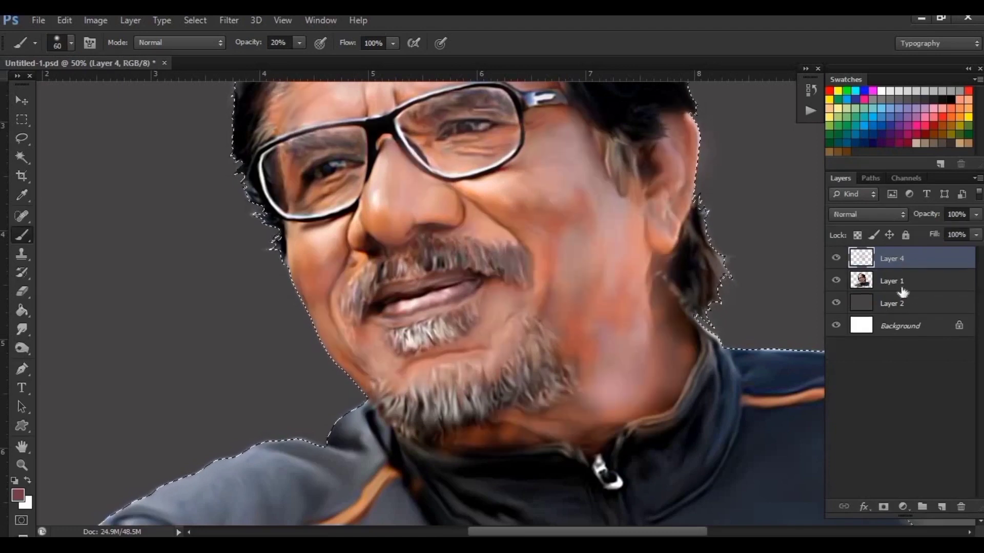
# Try Multiply and Hard Light modes on the mauve layer, then apply a Levels adjustment
pyautogui.click(867, 214)
pyautogui.click(854, 283)
pyautogui.click(868, 215)
pyautogui.click(849, 87)
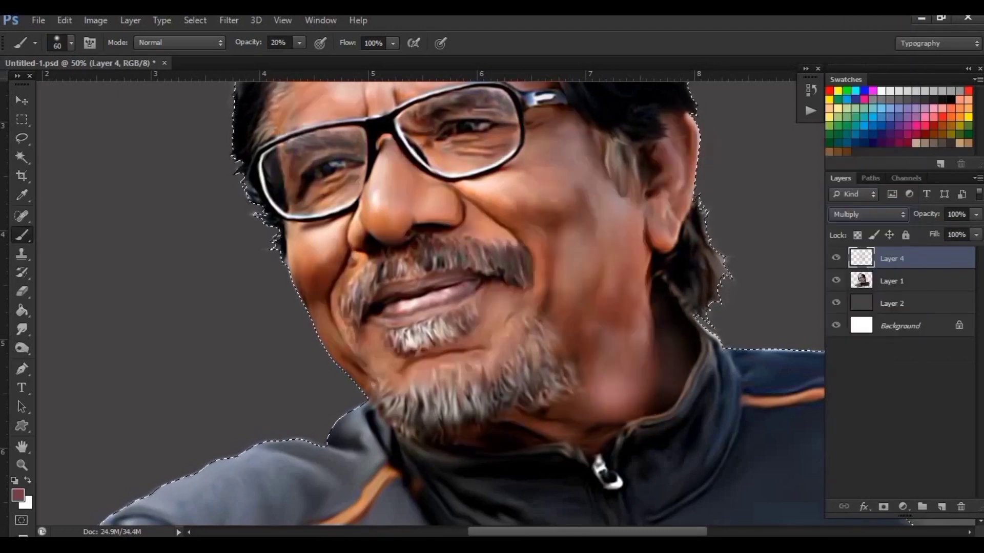
pyautogui.press('Down')
pyautogui.press('Down')
pyautogui.press('Down')
pyautogui.press('Down')
pyautogui.press('Down')
pyautogui.press('Down')
pyautogui.press('Down')
pyautogui.press('Down')
pyautogui.press('Down')
pyautogui.press('Down')
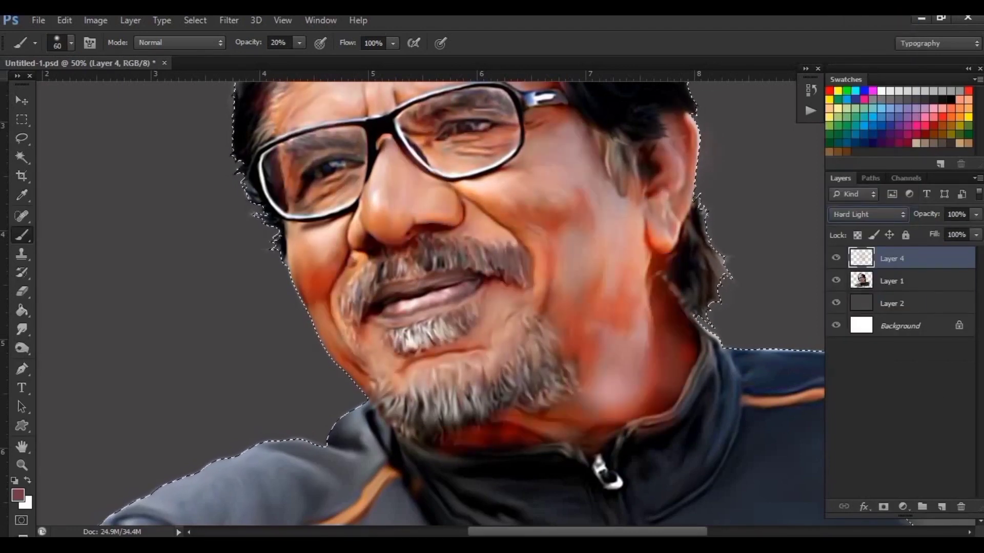
pyautogui.press('Down')
pyautogui.press('Down')
pyautogui.press('Down')
pyautogui.press('Down')
pyautogui.press('Down')
pyautogui.press('Down')
pyautogui.press('Down')
pyautogui.press('Down')
pyautogui.press('Down')
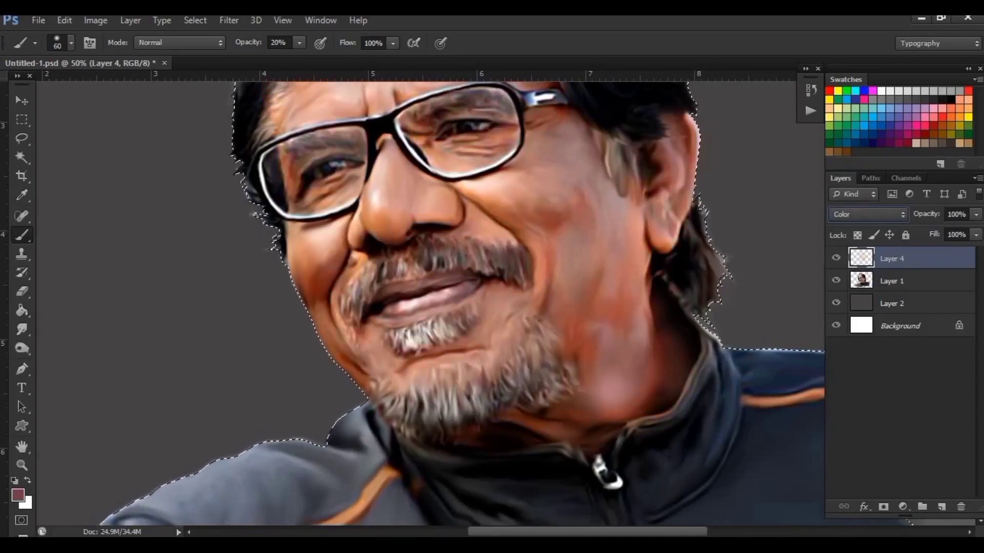
pyautogui.hotkey('ctrl', 'l')
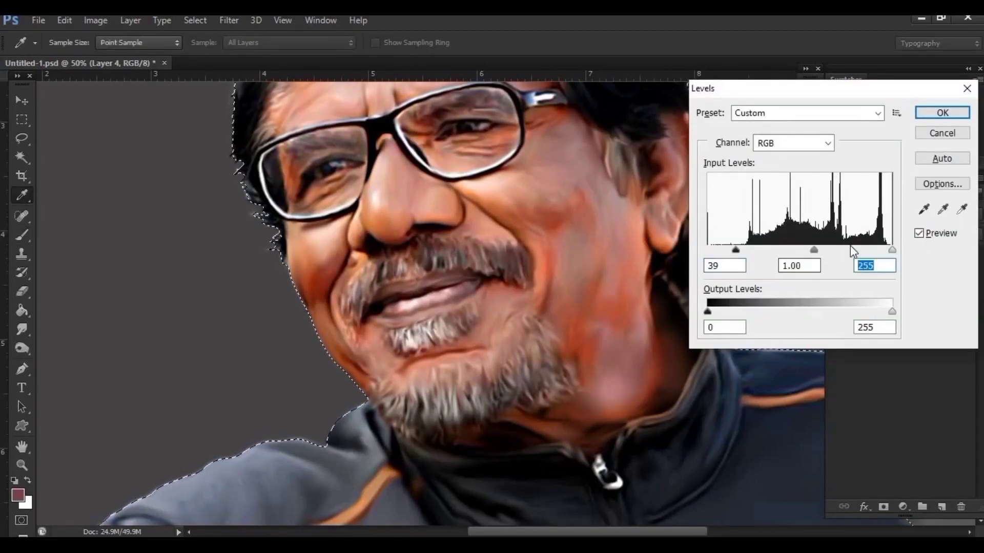
pyautogui.click(936, 120)
# Add a new empty layer and set the foreground colour to dark green
pyautogui.click(942, 507)
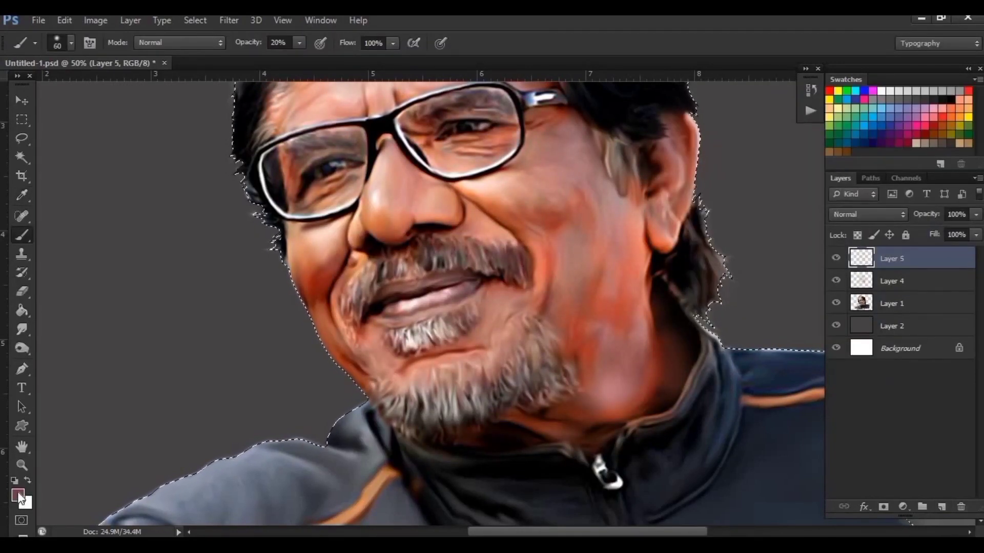
pyautogui.click(18, 494)
pyautogui.click(622, 364)
pyautogui.click(892, 234)
# Switch to the Brush, set Layer 5's blend mode to Color and shrink the brush
pyautogui.press('b')
pyautogui.click(868, 214)
pyautogui.click(871, 365)
pyautogui.hotkey('ctrl', '+')
pyautogui.press('[')
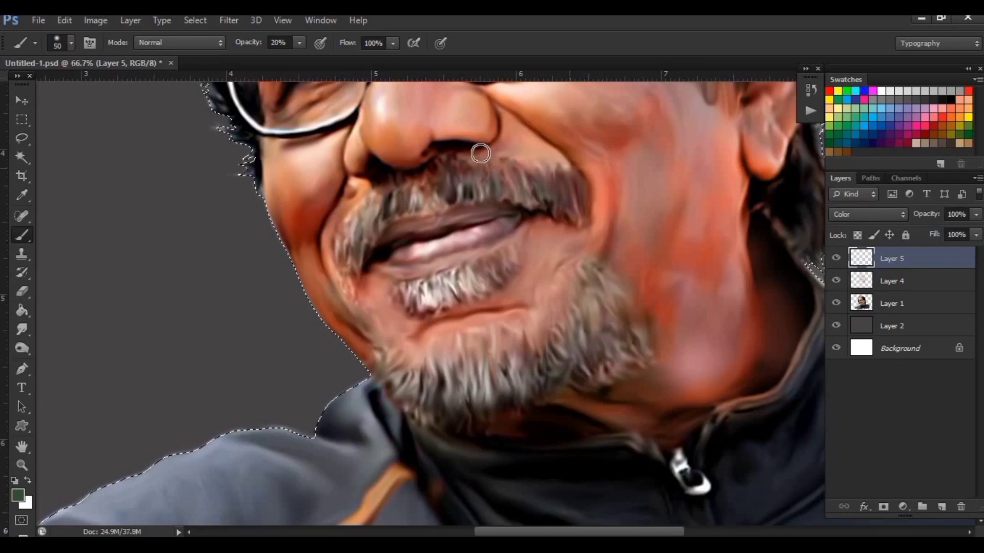
pyautogui.scroll(3, 369, 308)
pyautogui.scroll(3, 461, 231)
pyautogui.hscroll(3, 564, 226)
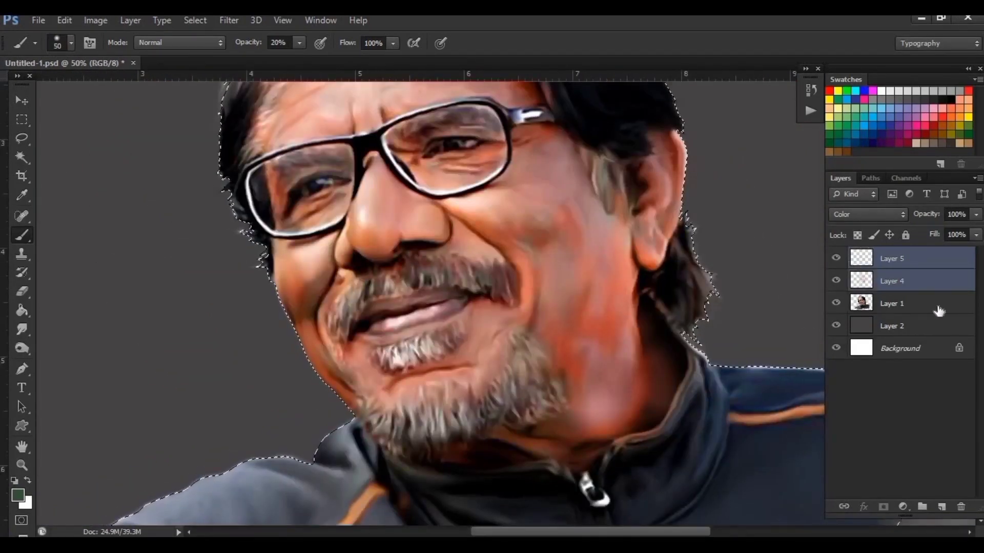
# Add Layer 6 with a warm orange foreground, Color blend mode and 60% brush opacity
pyautogui.hotkey('ctrl', 'shift', 'alt', 'n')
pyautogui.press('i')
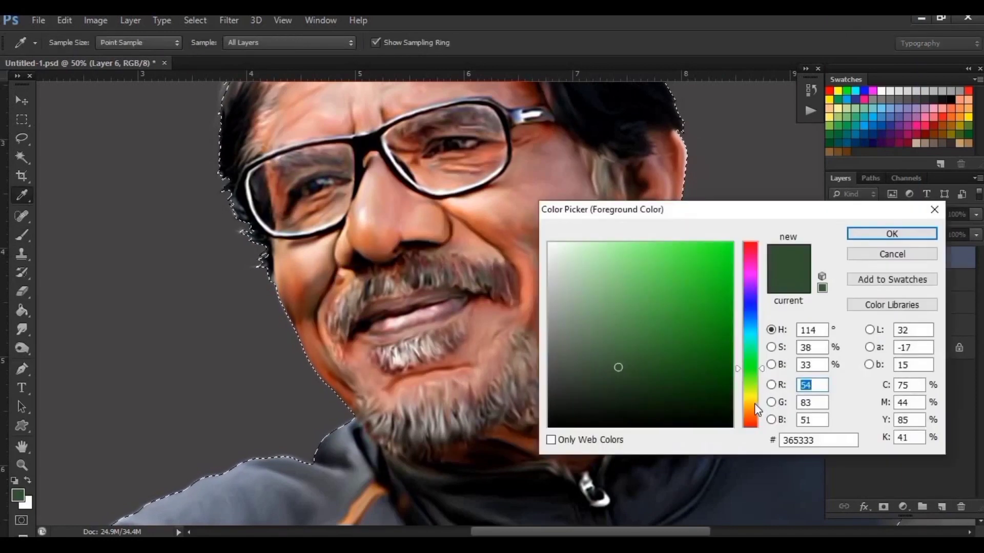
pyautogui.click(18, 495)
pyautogui.moveTo(754, 404); pyautogui.dragTo(754, 430)
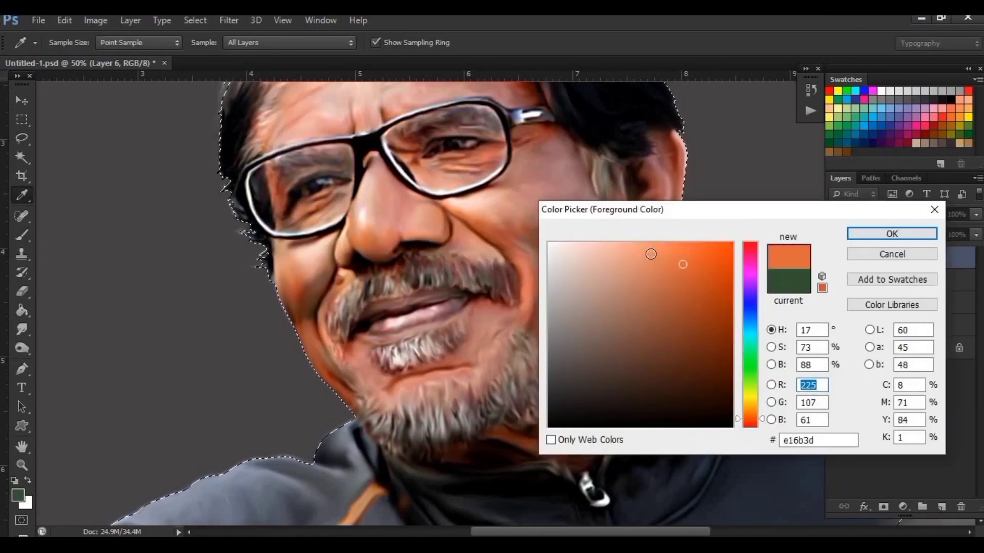
pyautogui.click(839, 365)
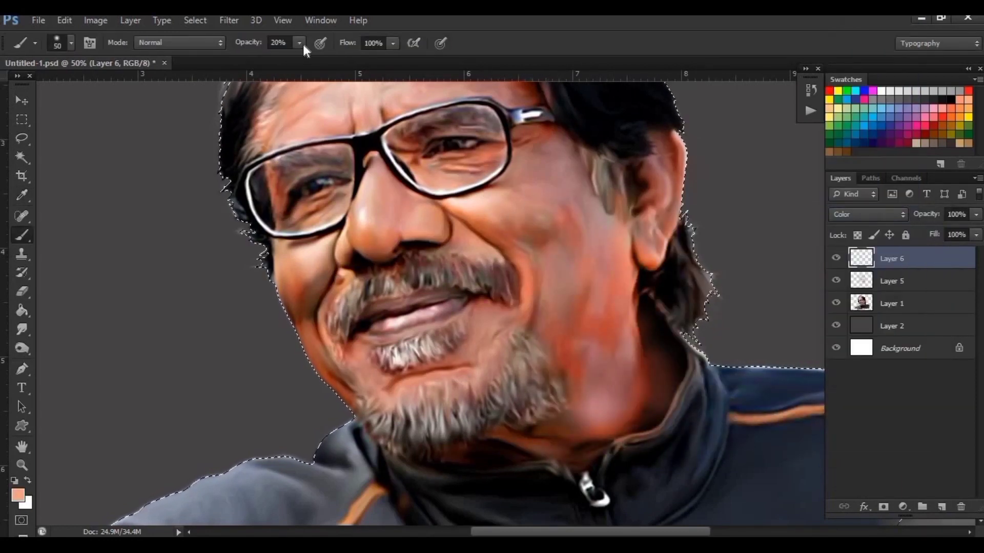
pyautogui.press('6')
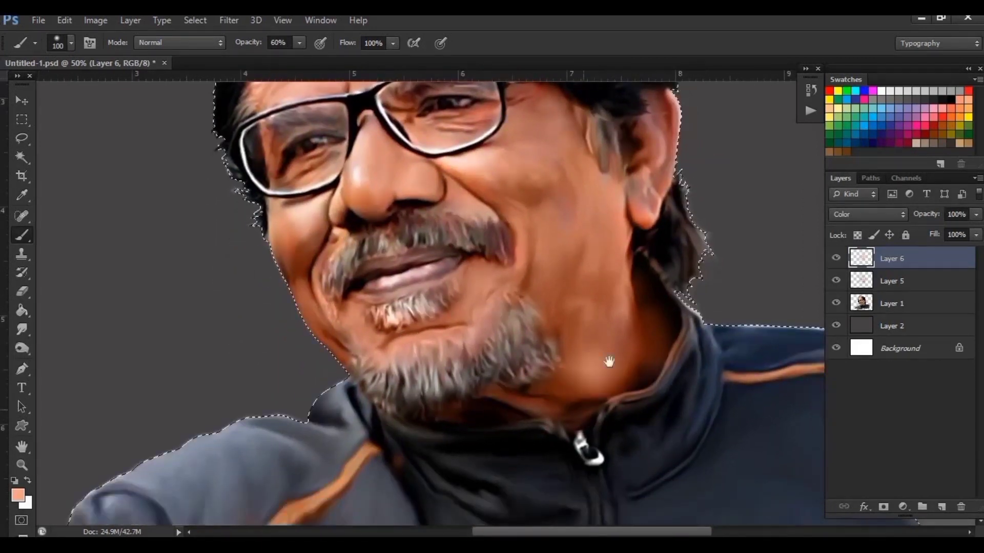
pyautogui.click(975, 234)
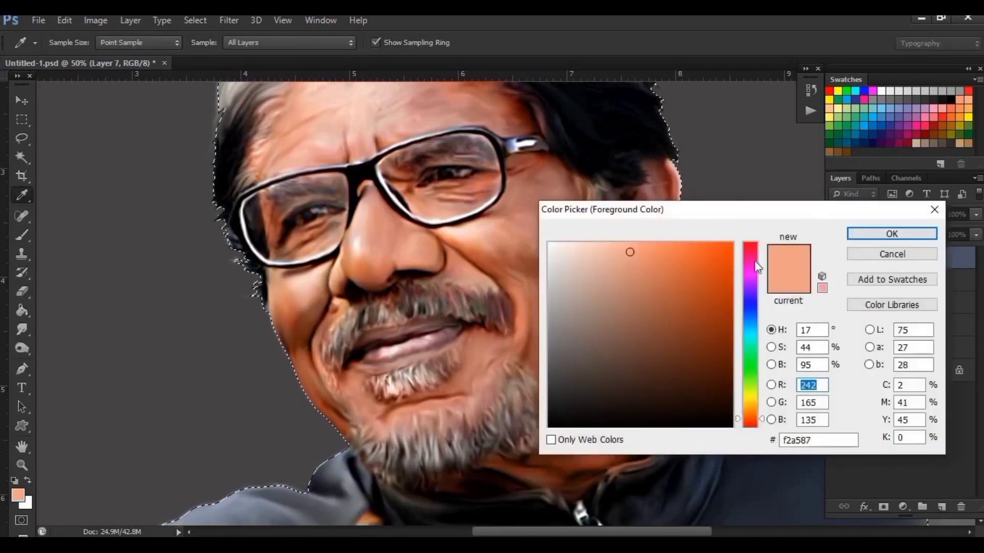
# Set the new layer to Color blend and paint red over both cheeks and the jaw
pyautogui.click(845, 214)
pyautogui.click(844, 374)
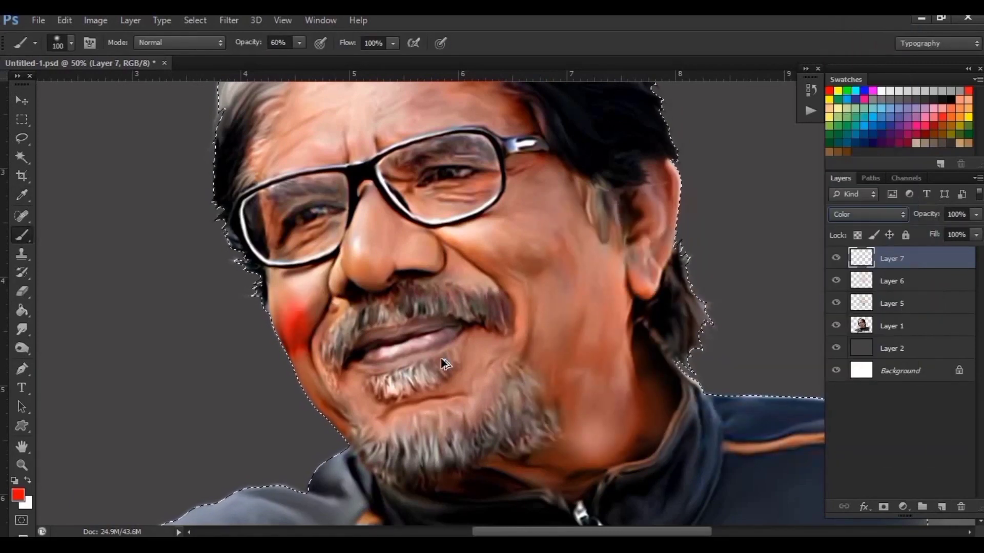
pyautogui.moveTo(293, 332); pyautogui.dragTo(376, 427)
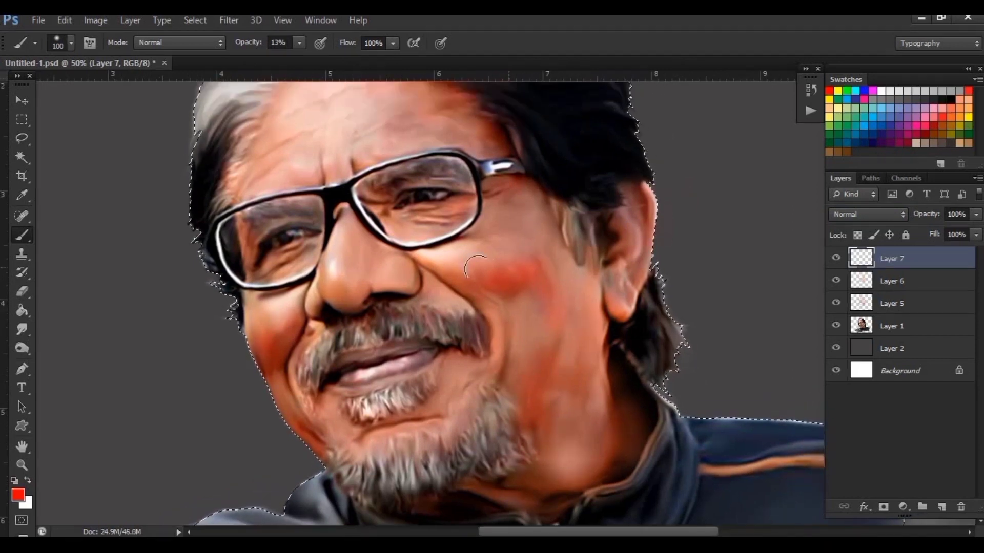
pyautogui.moveTo(588, 338); pyautogui.dragTo(600, 424)
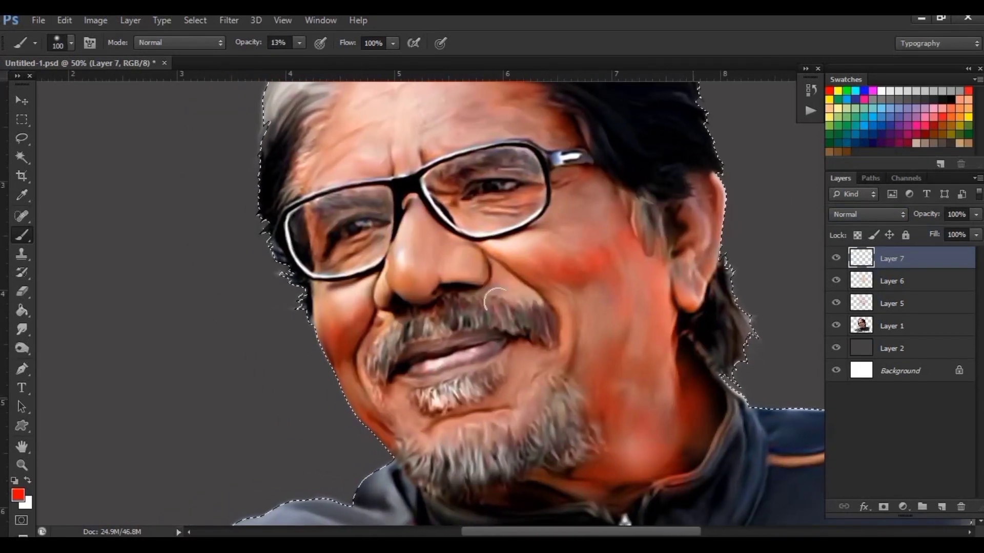
pyautogui.moveTo(648, 476); pyautogui.dragTo(530, 353)
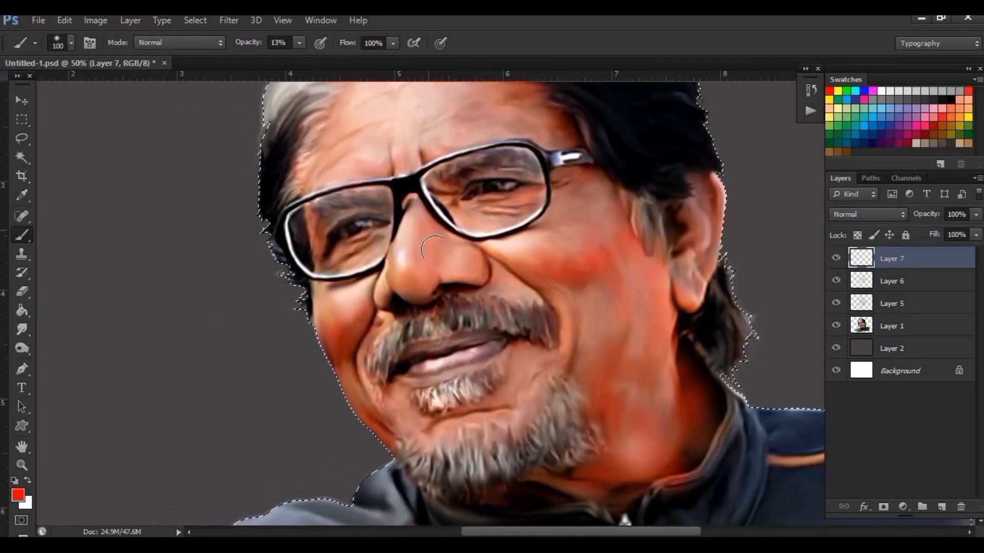
# Shrink the brush and add a light red stroke on the forehead
pyautogui.scroll(3, 538, 325)
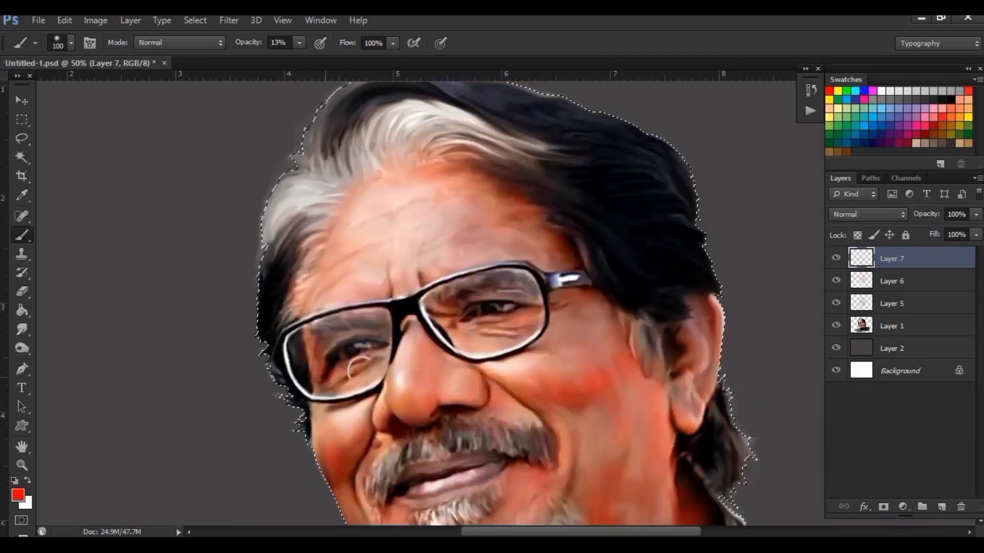
pyautogui.press('[')
pyautogui.press('[')
pyautogui.press('[')
pyautogui.moveTo(398, 198); pyautogui.dragTo(397, 211)
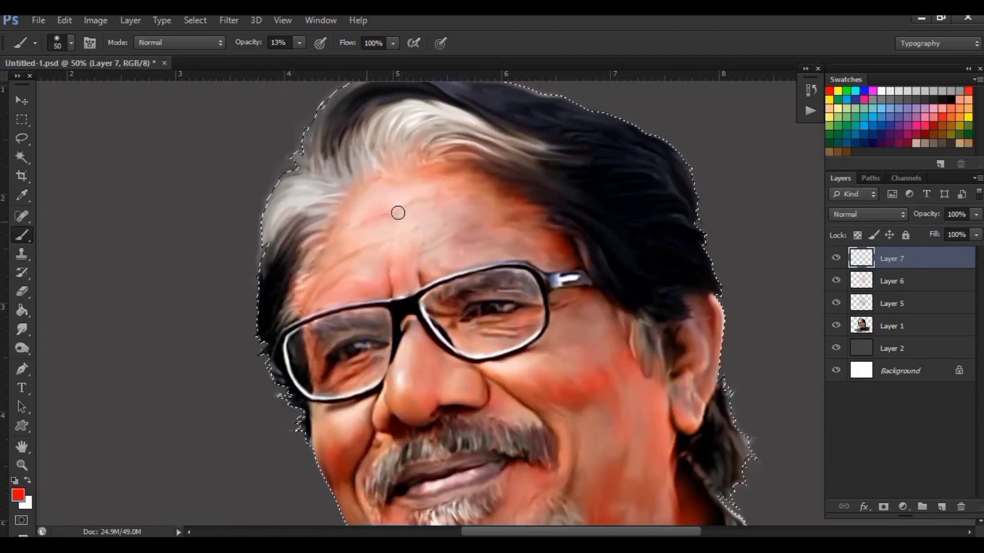
pyautogui.scroll(-2, 661, 193)
pyautogui.scroll(3, 583, 224)
# Apply a Gaussian Blur to the paint and merge the painted colour layers
pyautogui.click(229, 20)
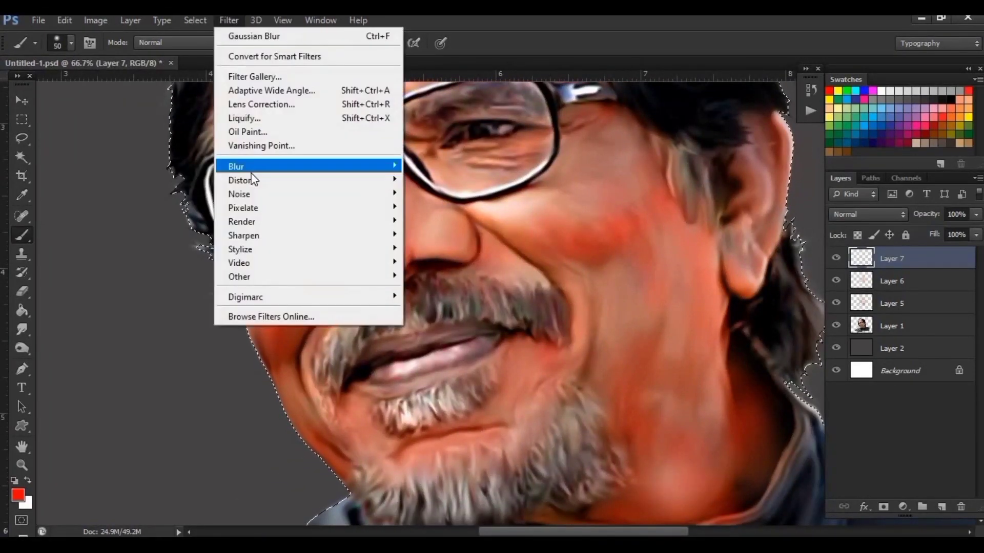
pyautogui.click(435, 280)
pyautogui.press('Return')
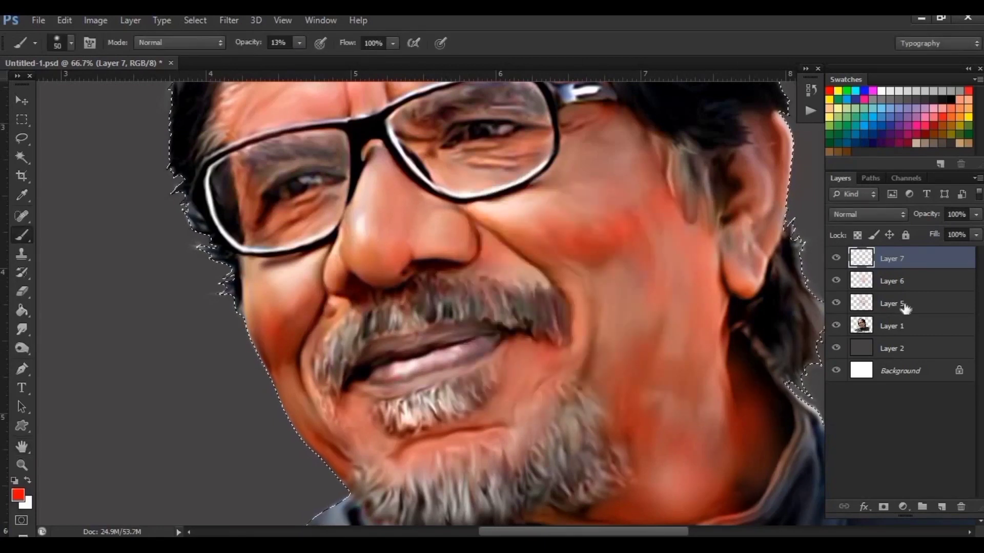
pyautogui.keyDown('shift'); pyautogui.click(891, 304); pyautogui.keyUp('shift')
pyautogui.hotkey('ctrl', 'e')
# Set the merged layer to Color blend and merge it into the photo layer
pyautogui.click(869, 214)
pyautogui.click(846, 369)
pyautogui.press('r')
pyautogui.hotkey('shift', 'alt', '[')
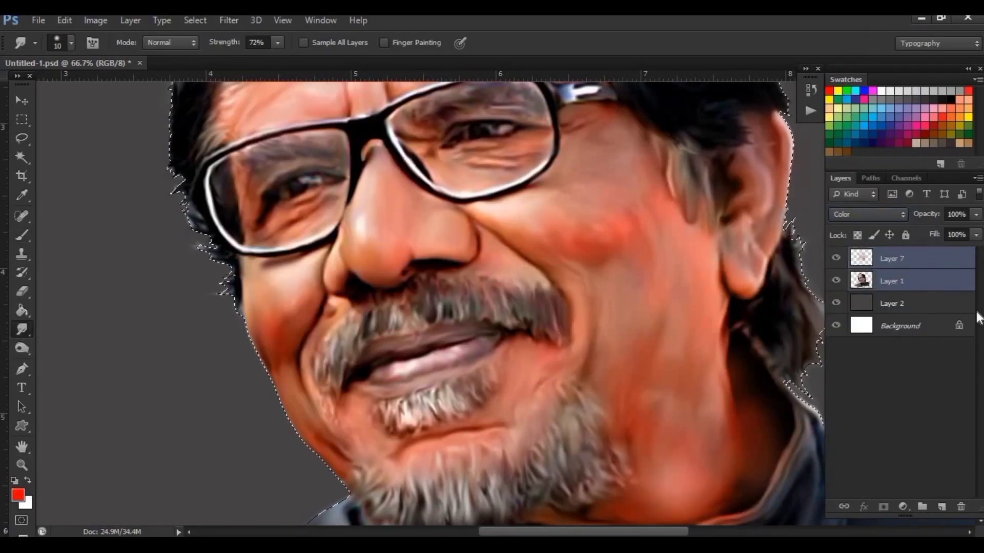
pyautogui.hotkey('ctrl', 'e')
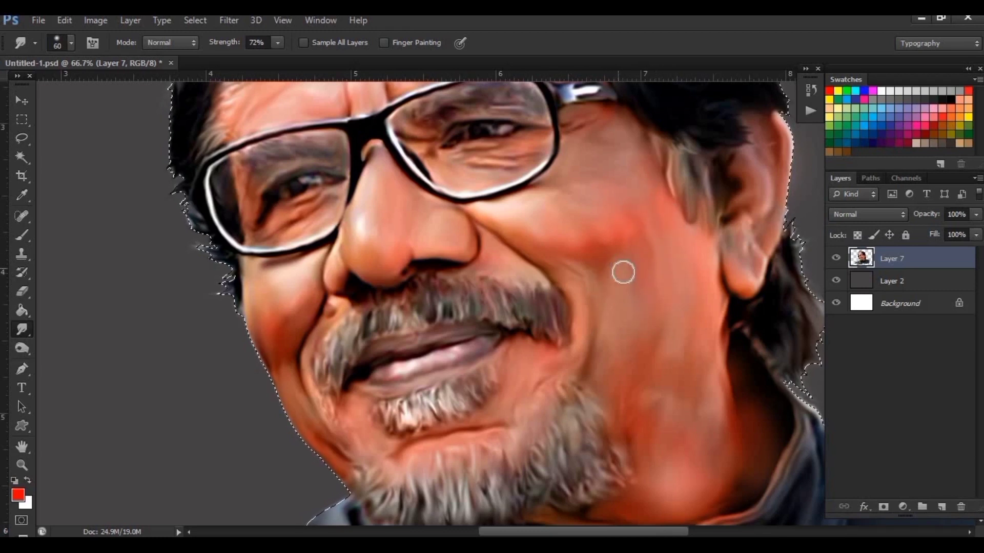
# Set smudge strength to 52%, shrink the brush and smudge along the hair edge
pyautogui.scroll(-2, 519, 241)
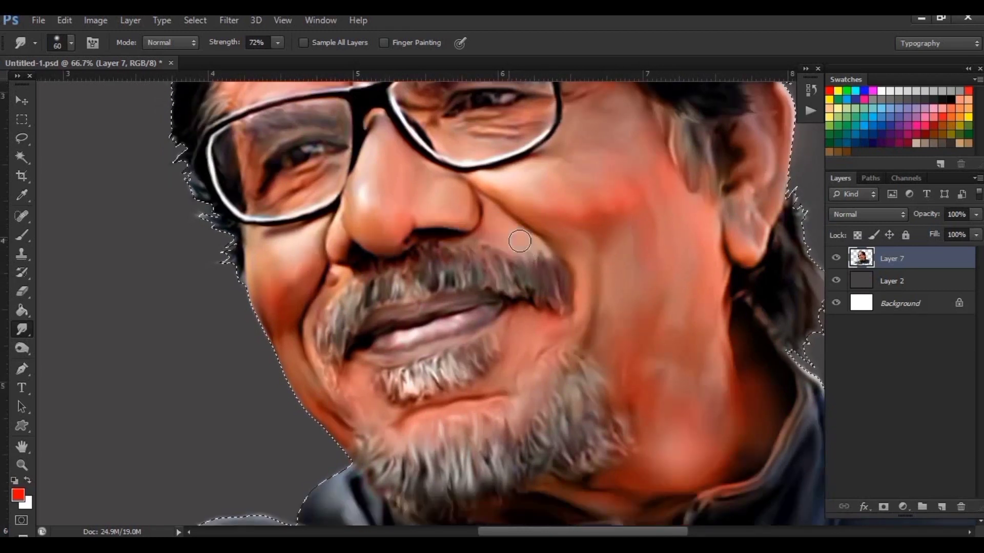
pyautogui.moveTo(262, 59); pyautogui.dragTo(264, 60)
pyautogui.scroll(2, 696, 307)
pyautogui.press('[')
pyautogui.press('[')
pyautogui.press('[')
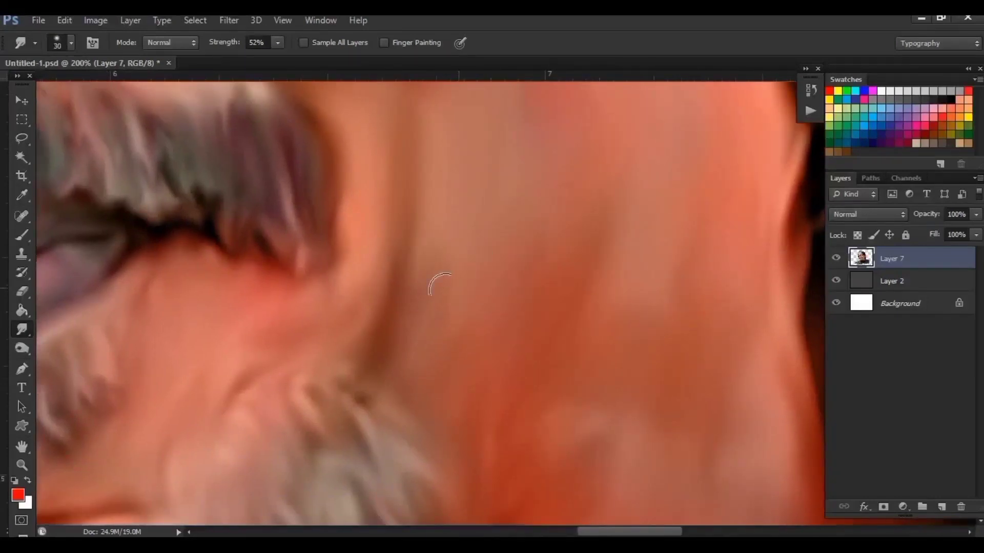
pyautogui.scroll(-2, 558, 270)
pyautogui.hscroll(3, 433, 363)
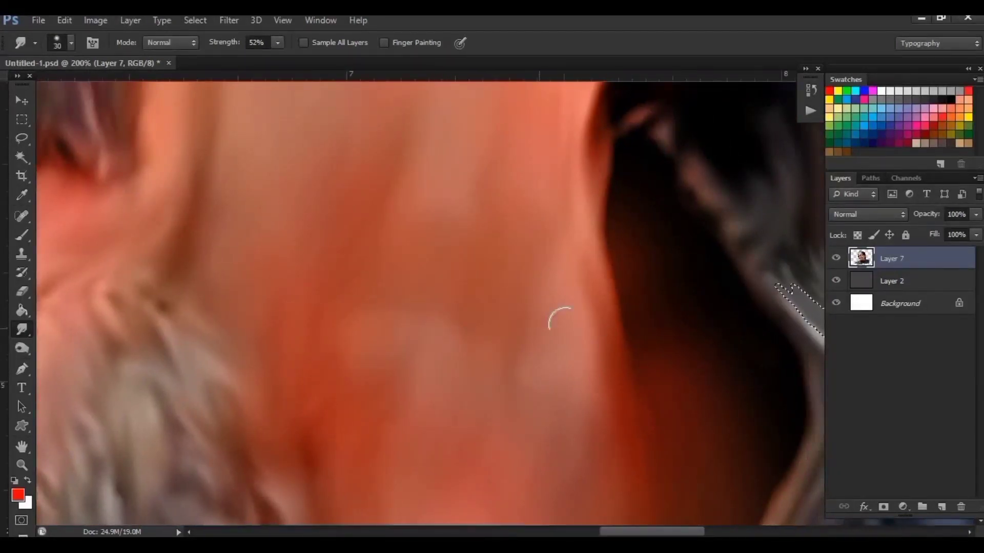
pyautogui.scroll(-2, 592, 373)
pyautogui.scroll(-3, 433, 268)
pyautogui.scroll(-3, 582, 366)
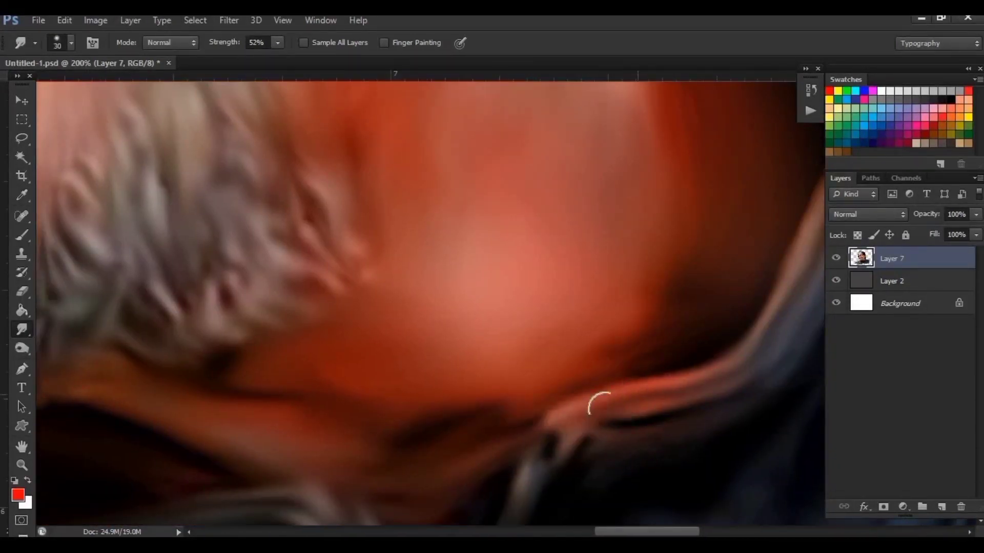
pyautogui.moveTo(595, 403)
pyautogui.mouseDown()
pyautogui.moveTo(748, 306)
pyautogui.moveTo(859, 265)
pyautogui.mouseUp()
# Deselect and smudge further along the hairline above the forehead
pyautogui.scroll(5, 420, 285)
pyautogui.hscroll(-6, 421, 285)
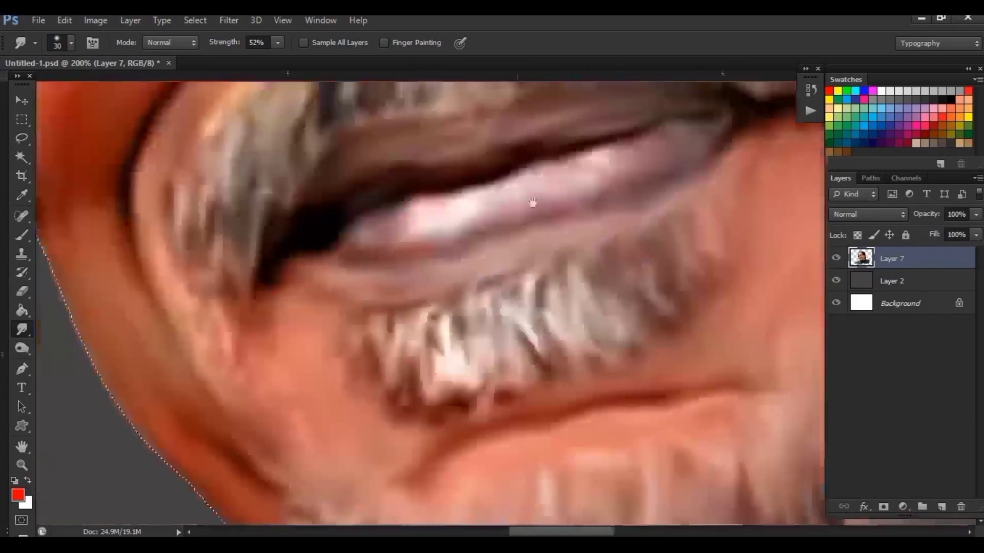
pyautogui.scroll(-1, 531, 202)
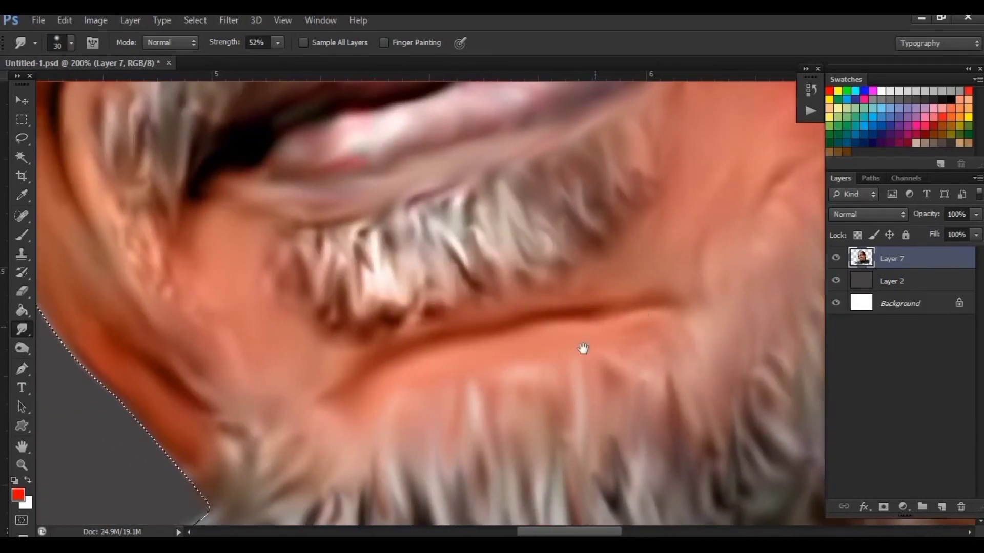
pyautogui.hscroll(4, 584, 348)
pyautogui.scroll(1, 587, 194)
pyautogui.hscroll(-7, 505, 163)
pyautogui.scroll(-1, 291, 256)
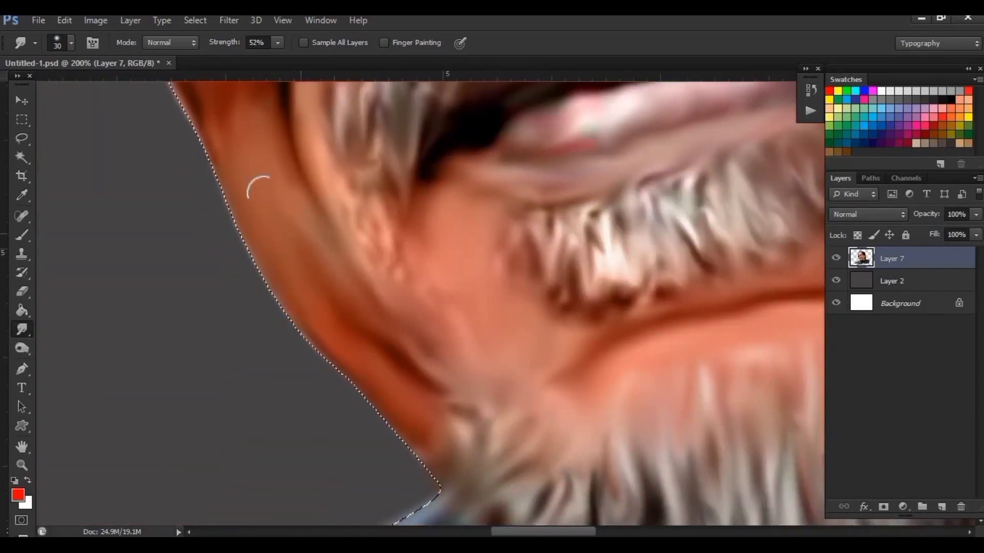
pyautogui.scroll(2, 417, 277)
pyautogui.hscroll(-2, 339, 254)
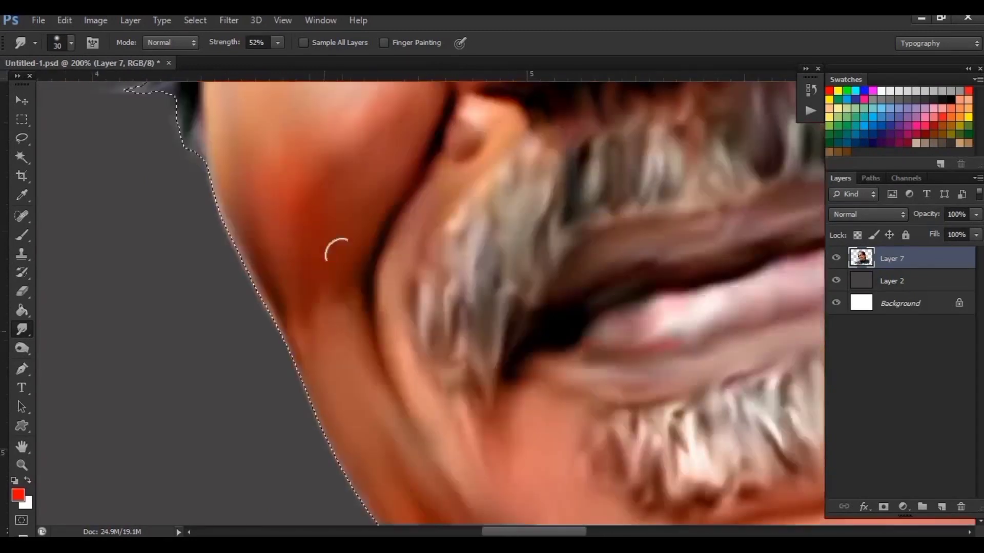
pyautogui.scroll(2, 313, 330)
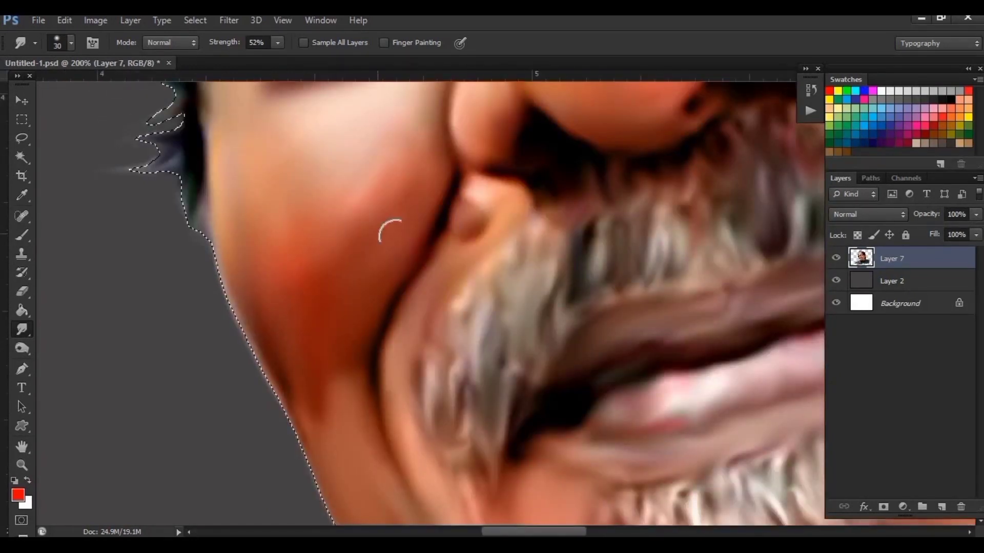
pyautogui.hotkey('ctrl', 'd')
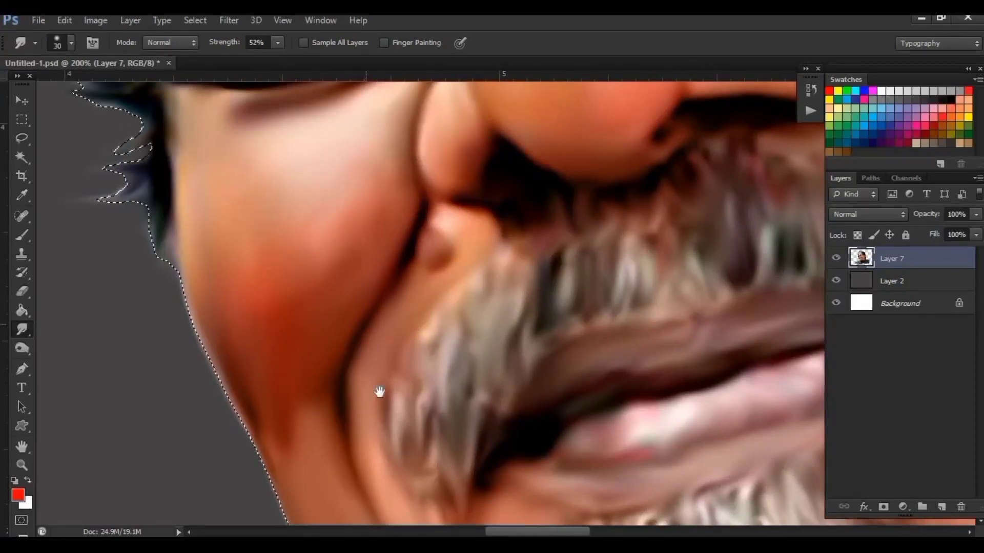
pyautogui.moveTo(379, 392); pyautogui.dragTo(393, 459)
pyautogui.scroll(5, 307, 318)
pyautogui.hscroll(1, 441, 205)
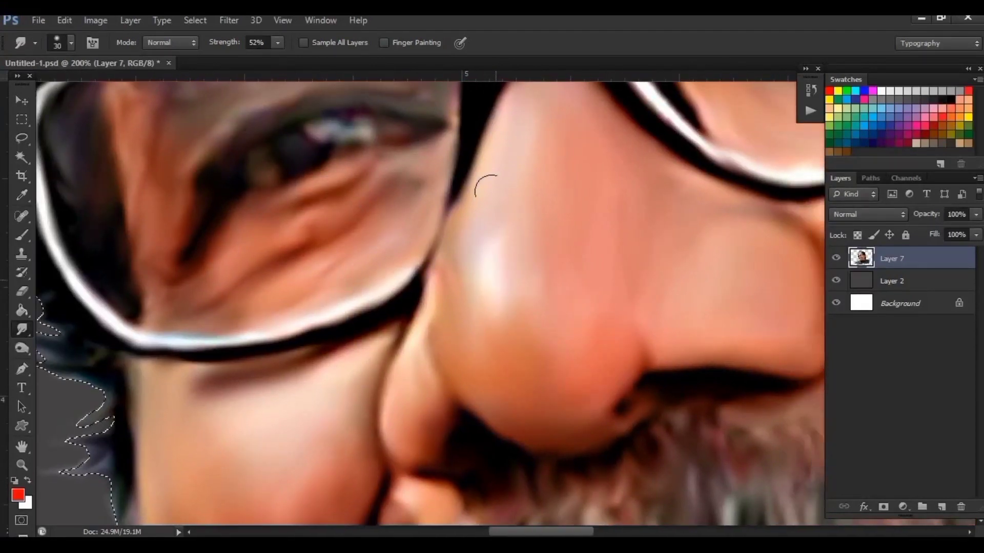
pyautogui.moveTo(600, 299); pyautogui.dragTo(590, 253)
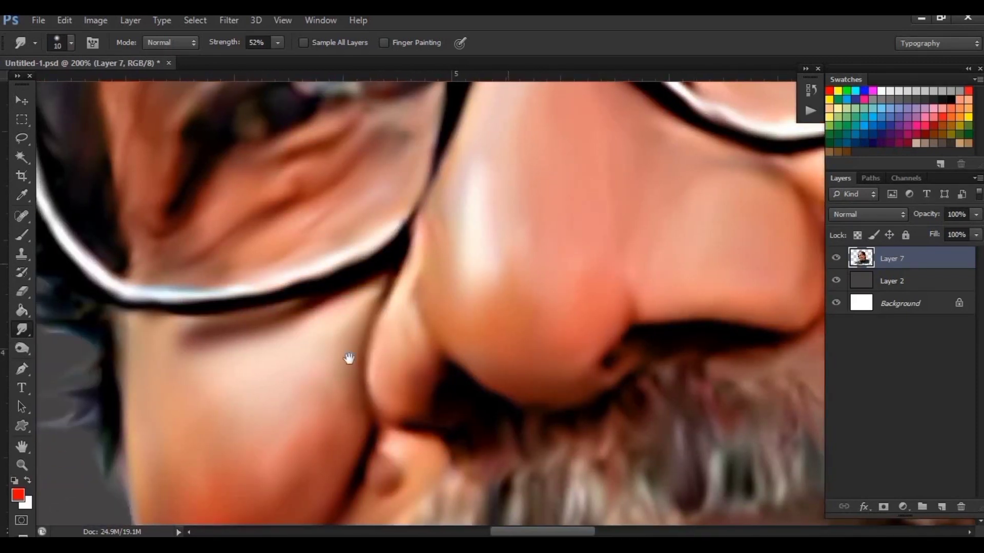
# Pan and zoom out to view the whole face
pyautogui.hscroll(5, 444, 227)
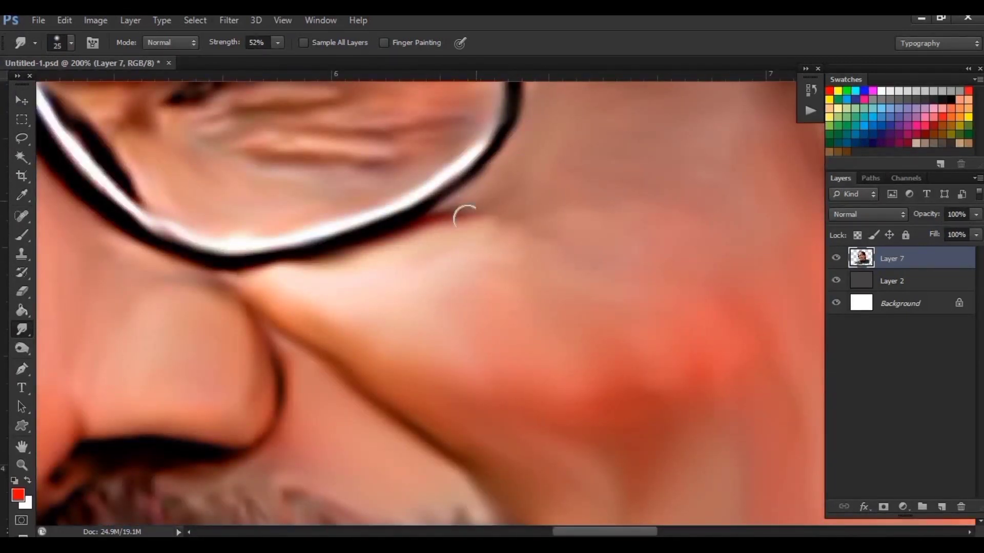
pyautogui.scroll(1, 230, 268)
pyautogui.hscroll(2, 613, 287)
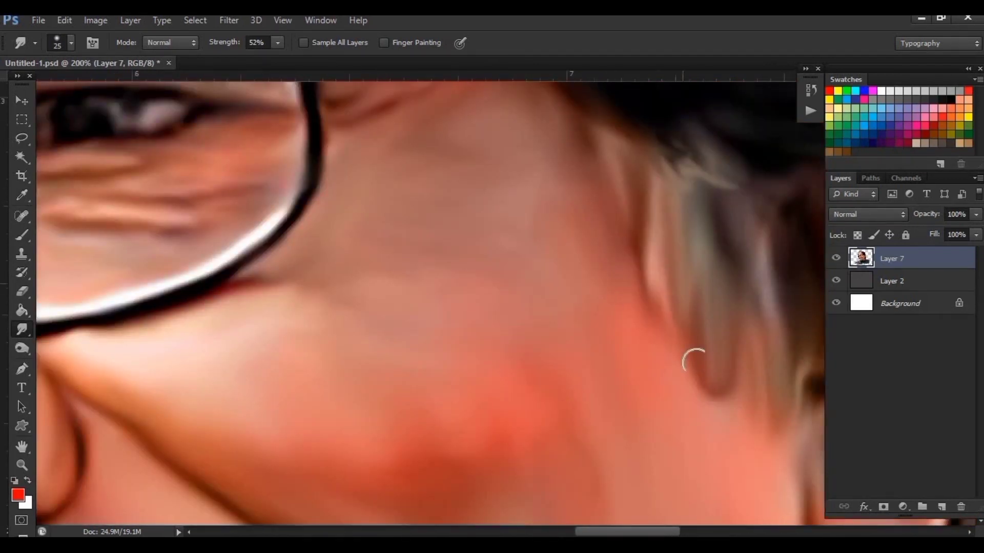
pyautogui.scroll(-2, 694, 361)
pyautogui.scroll(5, 697, 234)
pyautogui.scroll(5, 549, 275)
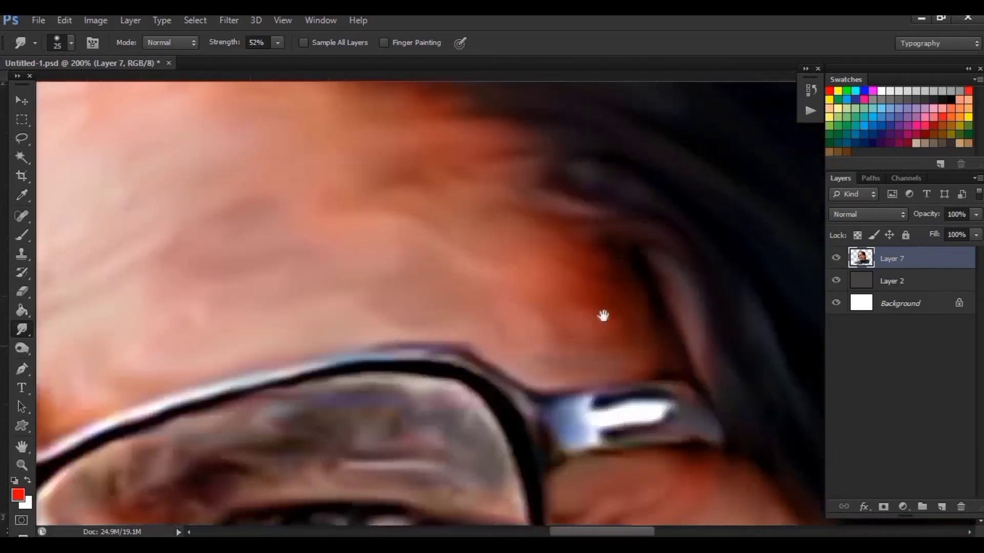
pyautogui.scroll(1, 546, 275)
pyautogui.hscroll(-2, 546, 276)
pyautogui.scroll(-2, 296, 171)
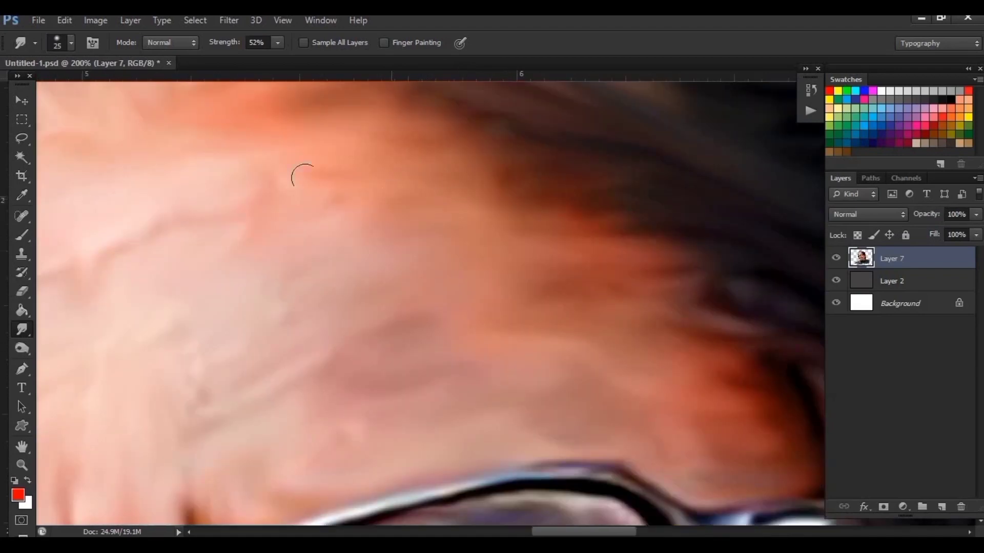
pyautogui.scroll(-2, 390, 121)
pyautogui.scroll(-3, 775, 228)
pyautogui.scroll(-3, 578, 217)
pyautogui.scroll(2, 577, 218)
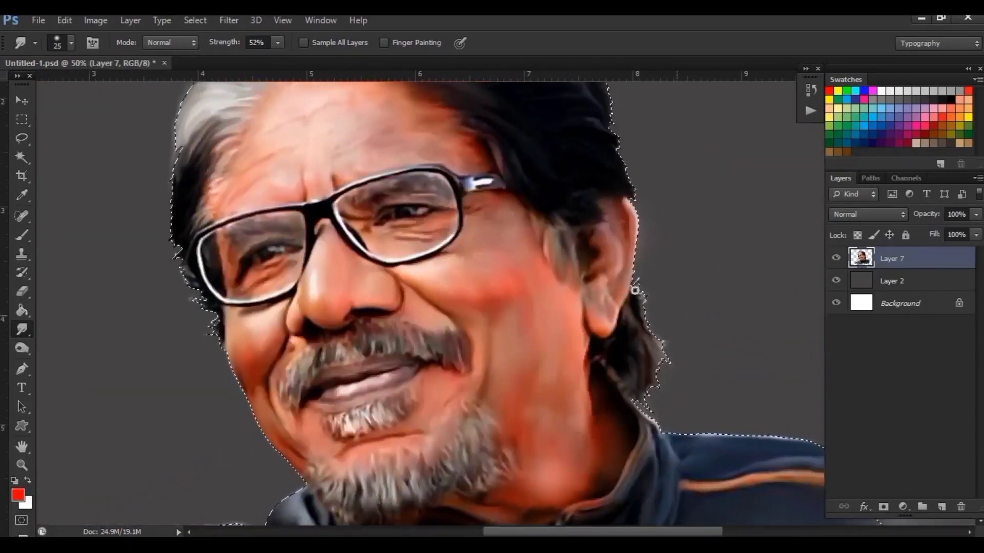
pyautogui.hscroll(-2, 578, 217)
pyautogui.scroll(-1, 604, 285)
pyautogui.hscroll(2, 604, 286)
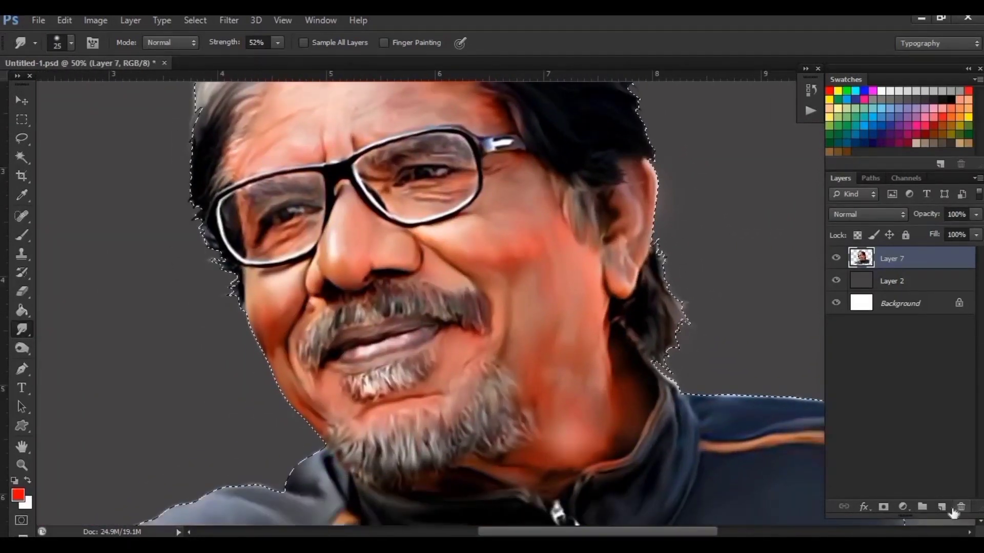
# Add a new layer above the portrait with a dark green foreground and the Brush tool
pyautogui.click(923, 507)
pyautogui.click(18, 494)
pyautogui.moveTo(738, 425); pyautogui.dragTo(739, 397)
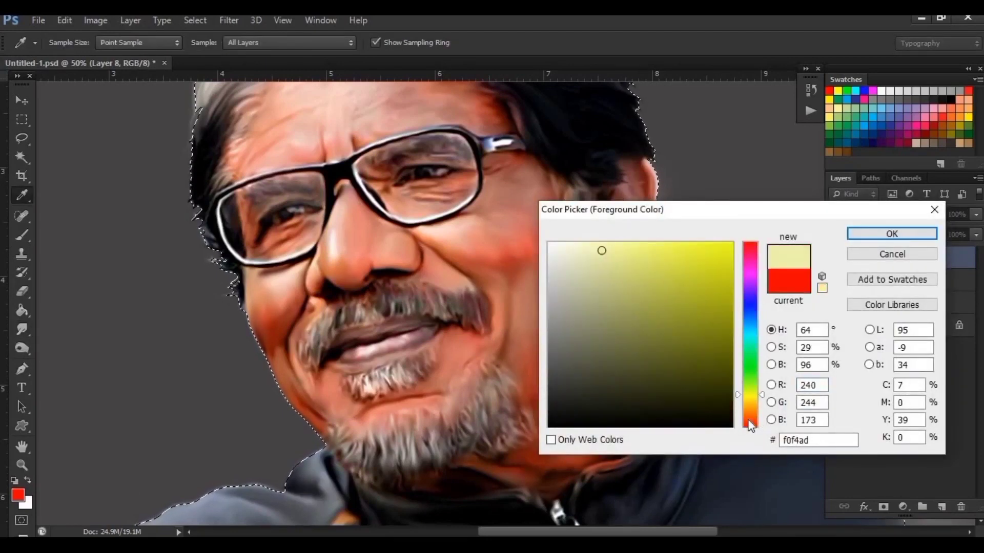
pyautogui.click(707, 255)
pyautogui.moveTo(738, 359); pyautogui.dragTo(739, 364)
pyautogui.click(641, 366)
pyautogui.click(592, 353)
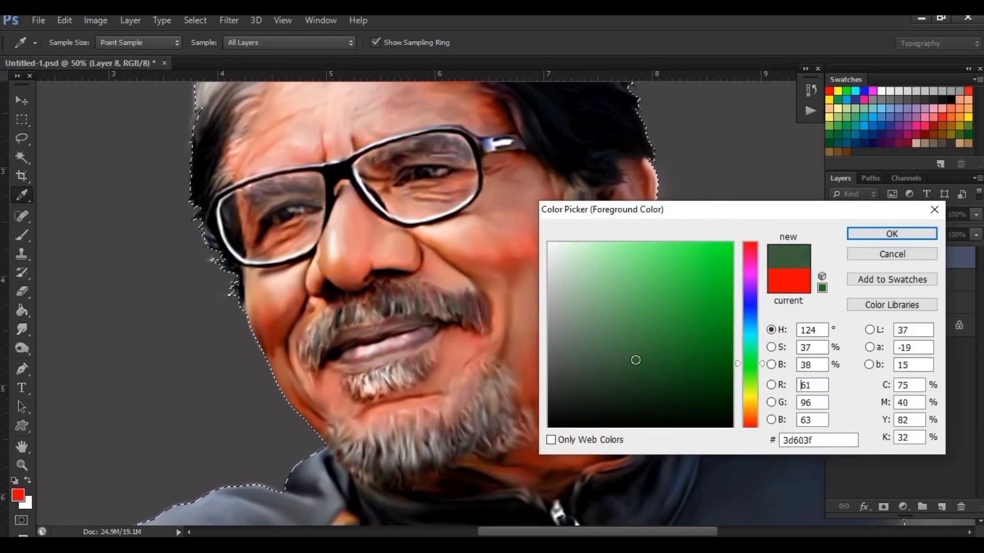
pyautogui.press('Return')
pyautogui.press('b')
# Bring the face into view and switch the foreground to warm orange for painting
pyautogui.scroll(-1, 367, 282)
pyautogui.hscroll(1, 367, 283)
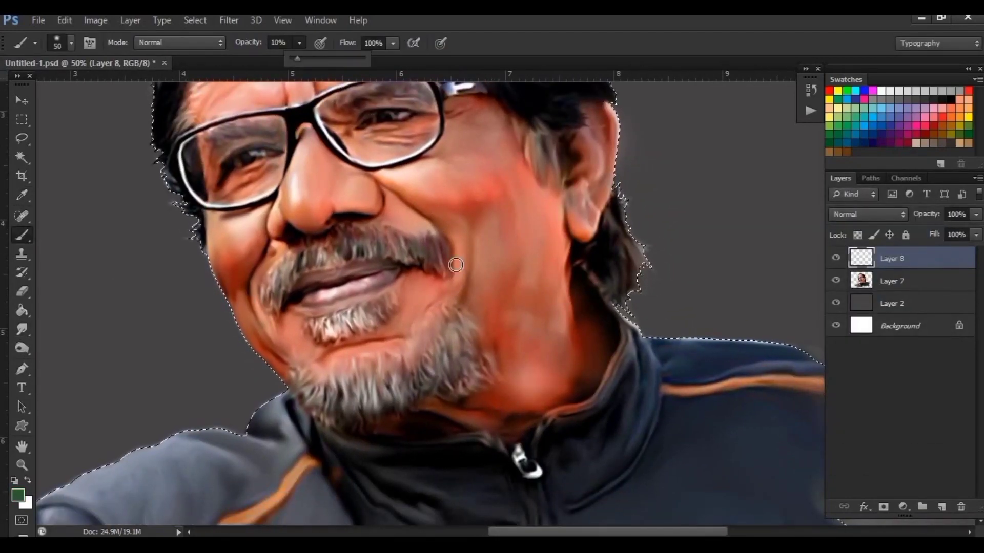
pyautogui.hscroll(-1, 580, 392)
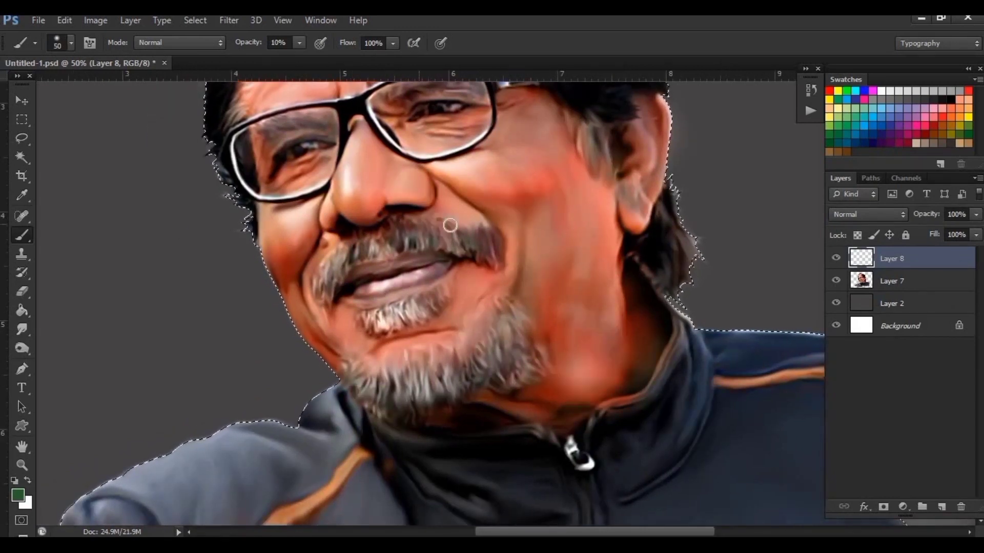
pyautogui.scroll(2, 297, 217)
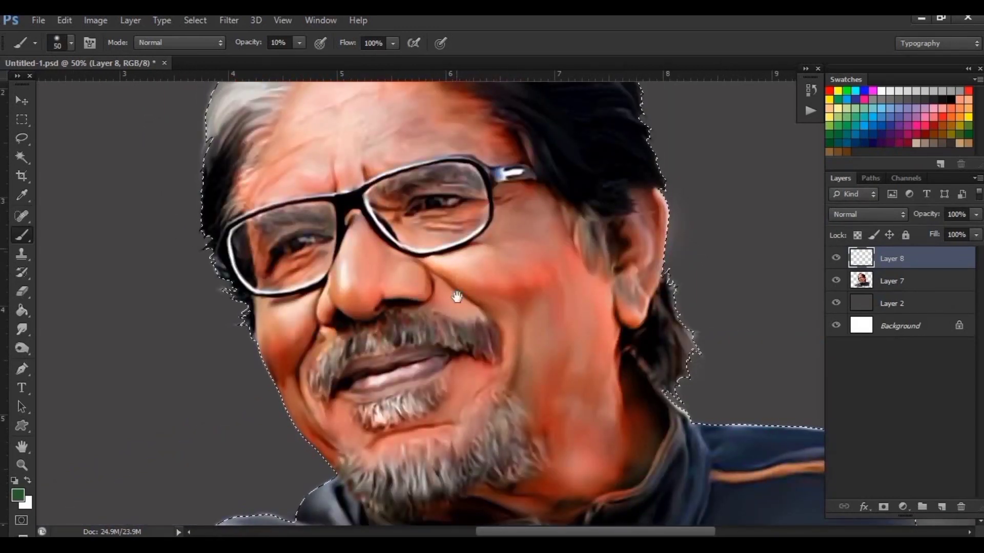
pyautogui.moveTo(456, 297); pyautogui.dragTo(450, 264)
pyautogui.click(18, 495)
pyautogui.press('Return')
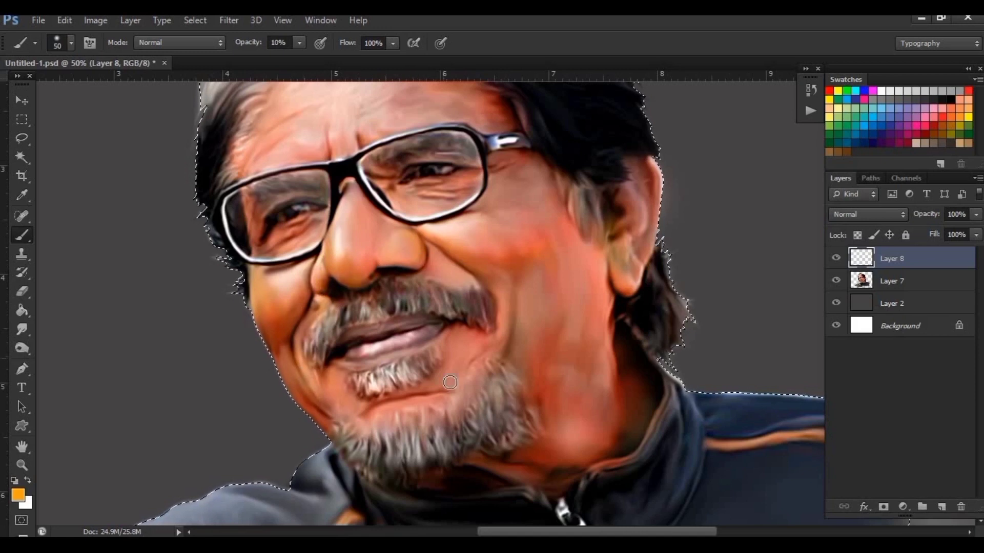
pyautogui.scroll(-2, 503, 395)
pyautogui.scroll(2, 563, 359)
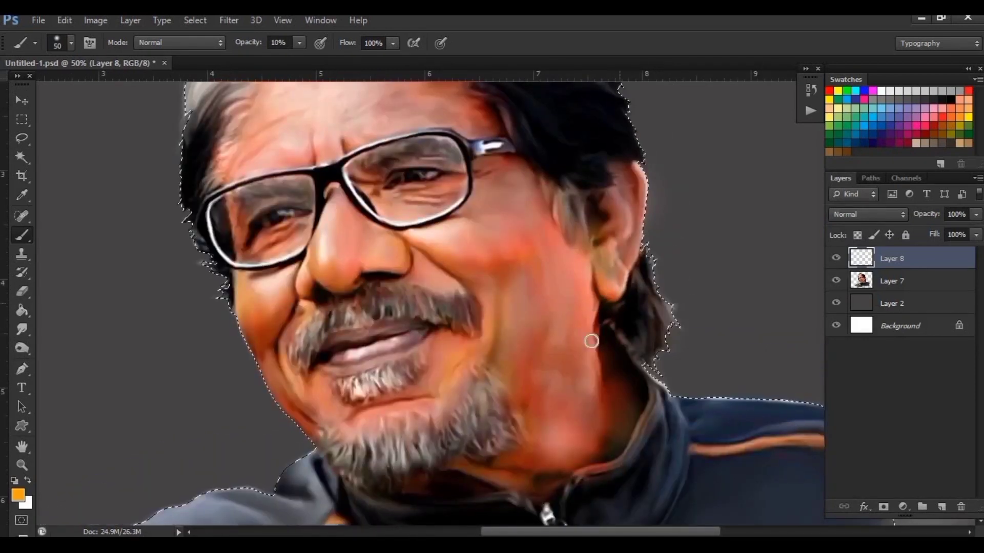
pyautogui.scroll(3, 554, 281)
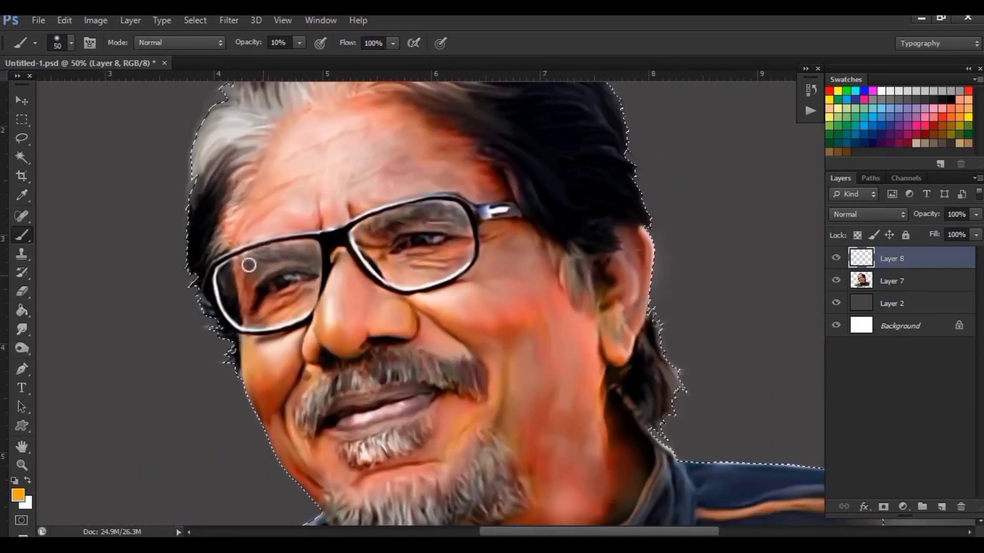
pyautogui.scroll(2, 287, 215)
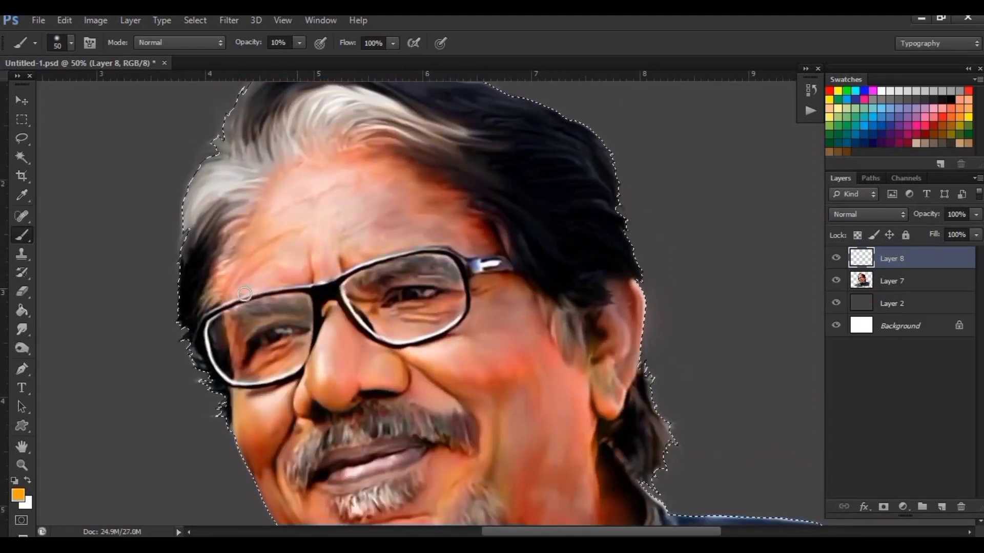
# Set the painted layer's blend mode to Color so it tints colour only
pyautogui.scroll(-1, 611, 325)
pyautogui.hscroll(1, 612, 325)
pyautogui.scroll(-2, 611, 324)
pyautogui.click(868, 214)
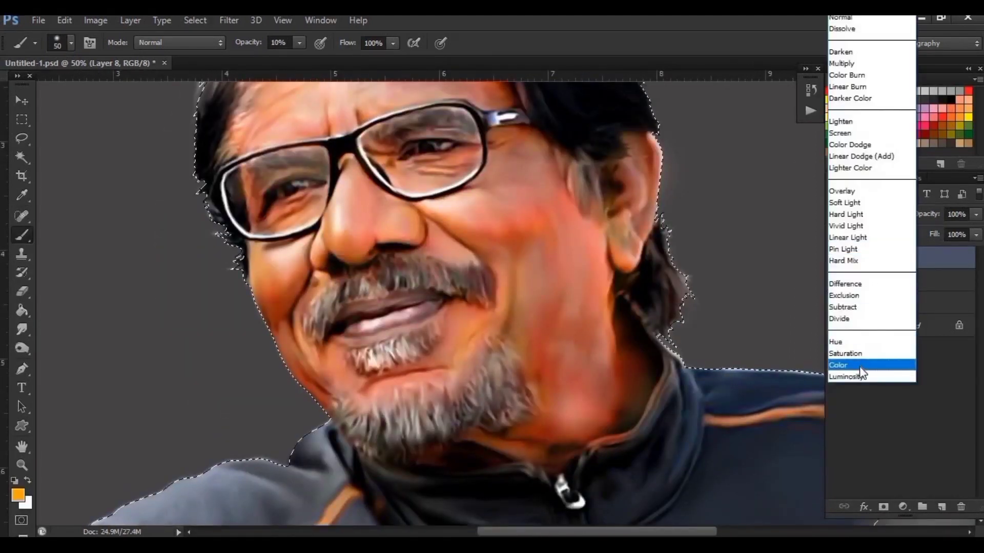
pyautogui.click(845, 365)
pyautogui.scroll(1, 650, 333)
pyautogui.click(869, 214)
pyautogui.click(864, 235)
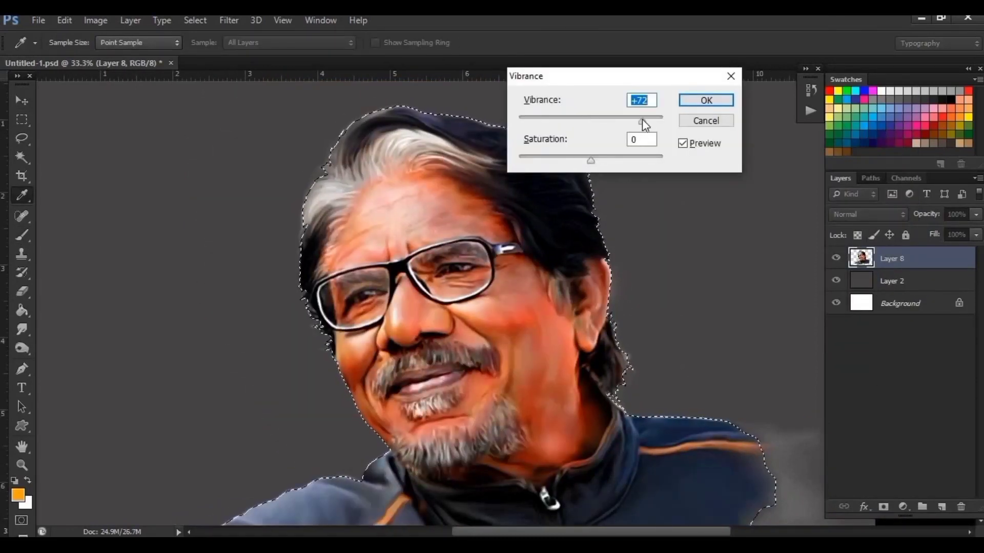
# Apply Levels with black point 21 and white point 218, then add a new empty layer
pyautogui.moveTo(708, 250); pyautogui.dragTo(723, 251)
pyautogui.moveTo(892, 250); pyautogui.dragTo(866, 250)
pyautogui.click(943, 113)
pyautogui.hotkey('ctrl', 'shift', 'alt', 'n')
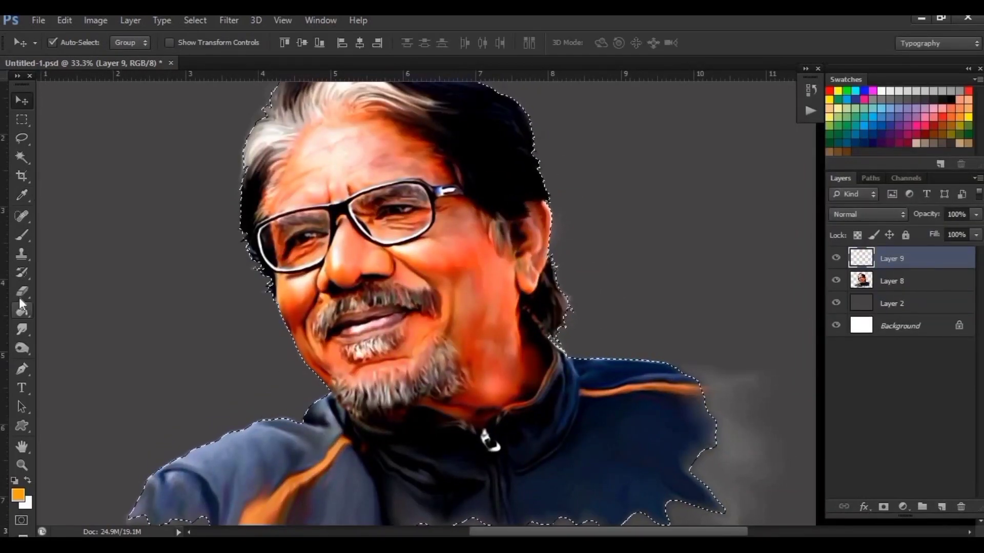
pyautogui.press('b')
pyautogui.click(18, 494)
# Choose a light pink foreground and paint soft strokes over the lower face with a larger brush
pyautogui.click(749, 267)
pyautogui.click(625, 248)
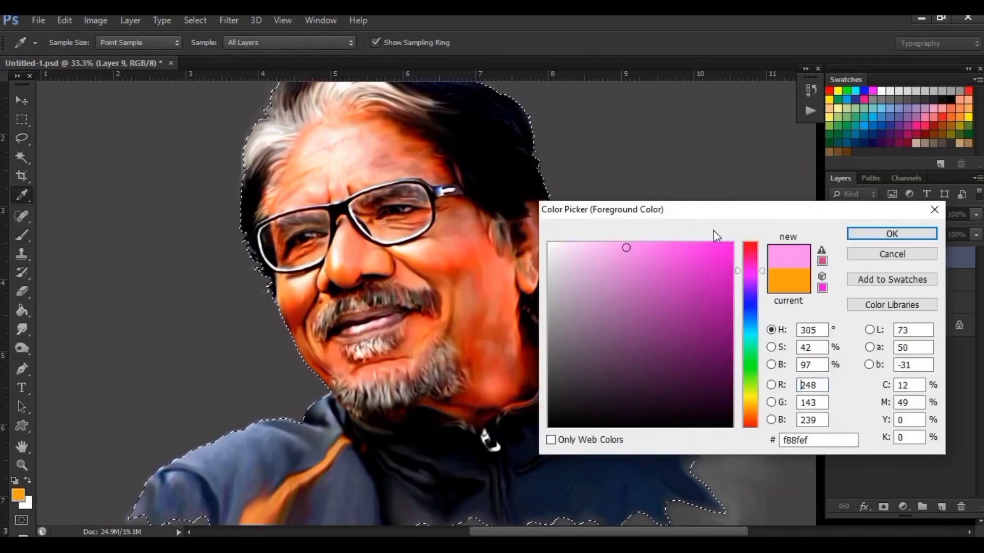
pyautogui.click(892, 231)
pyautogui.scroll(1, 499, 345)
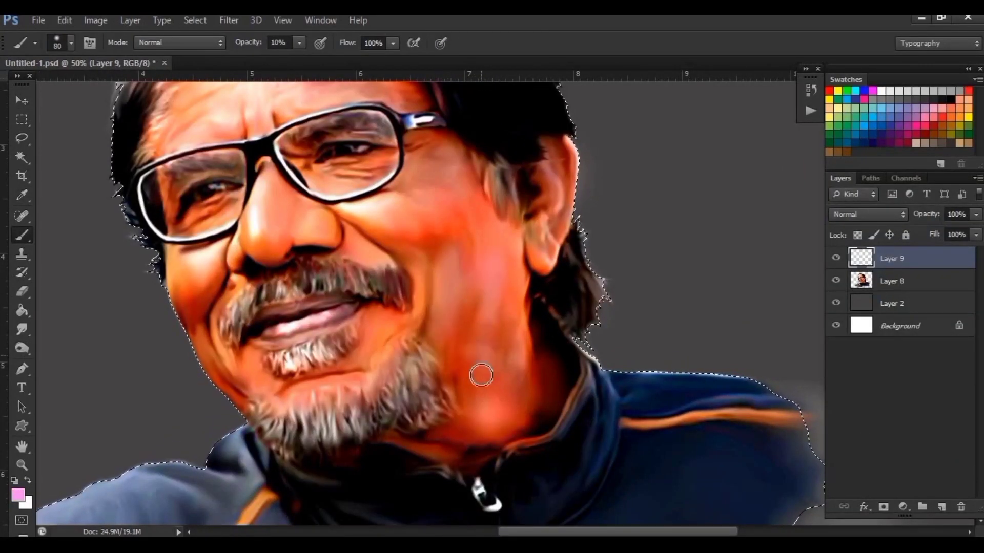
pyautogui.press(']')
pyautogui.press(']')
pyautogui.press(']')
pyautogui.moveTo(275, 240); pyautogui.dragTo(316, 244)
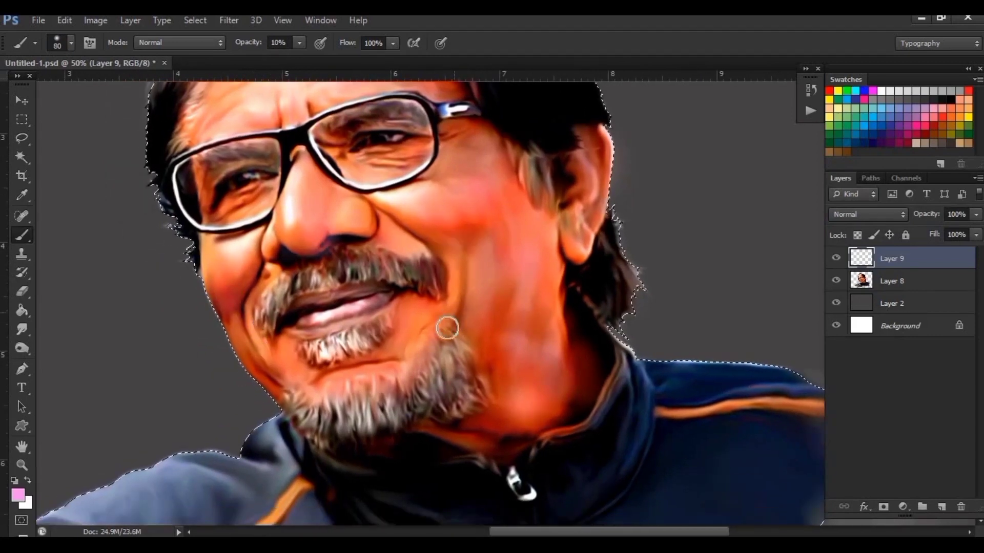
pyautogui.scroll(-1, 566, 345)
pyautogui.scroll(2, 283, 143)
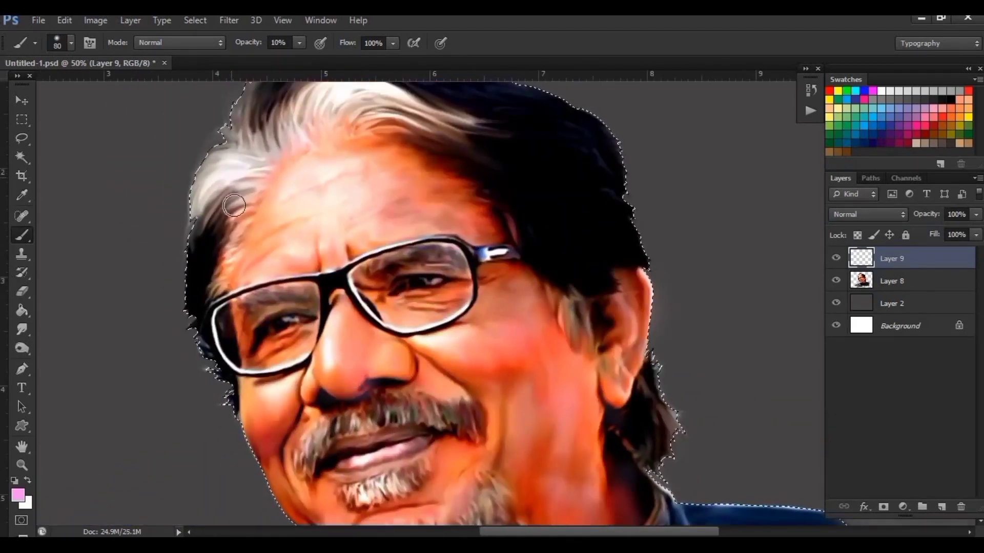
pyautogui.scroll(2, 83, 95)
# Set the pink Layer 9's blend mode to Color
pyautogui.press('v')
pyautogui.scroll(-2, 287, 118)
pyautogui.click(865, 214)
pyautogui.click(866, 375)
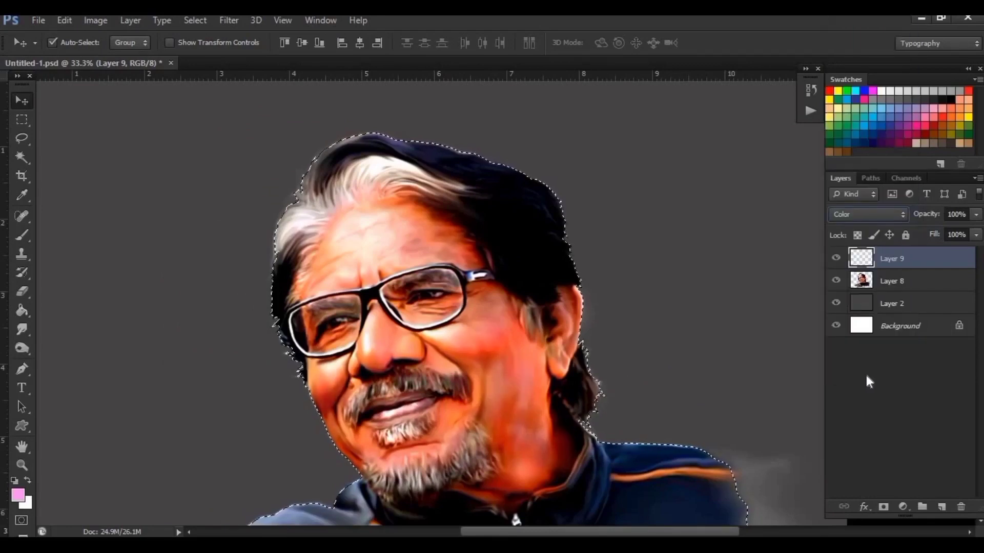
pyautogui.moveTo(511, 322); pyautogui.dragTo(487, 286)
# Select the Dodge tool and merge the pink colour layer into the portrait
pyautogui.rightClick(22, 348)
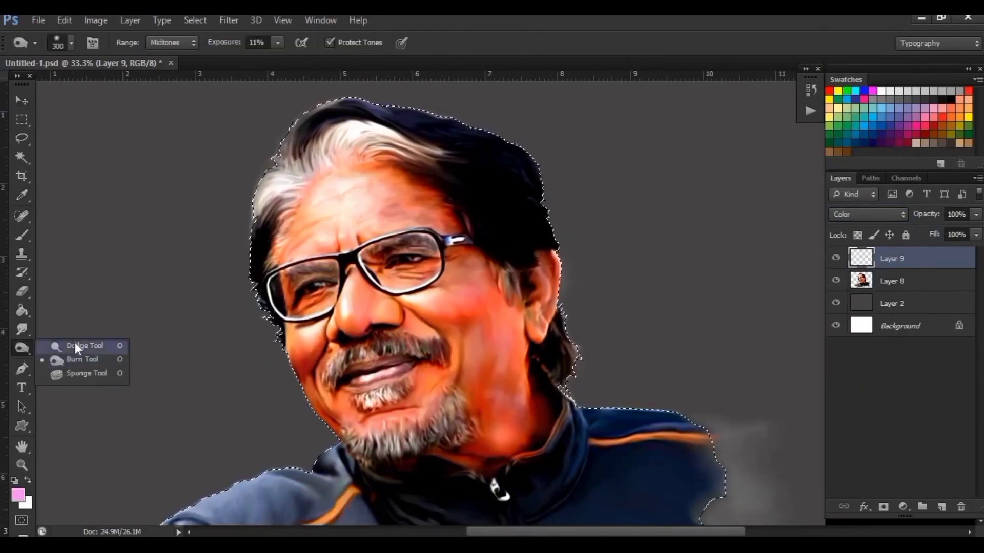
pyautogui.click(75, 344)
pyautogui.click(866, 214)
pyautogui.click(849, 364)
pyautogui.hotkey('ctrl', 'z')
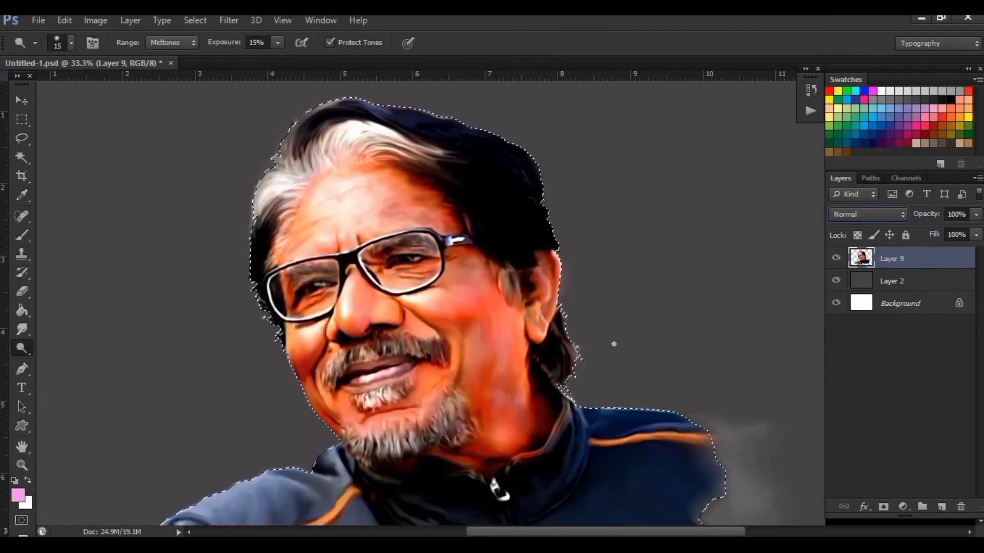
# Set Dodge exposure to 42% and brighten the cheek highlights
pyautogui.hotkey('ctrl', '+')
pyautogui.hotkey('ctrl', '+')
pyautogui.press(']')
pyautogui.press(']')
pyautogui.press(']')
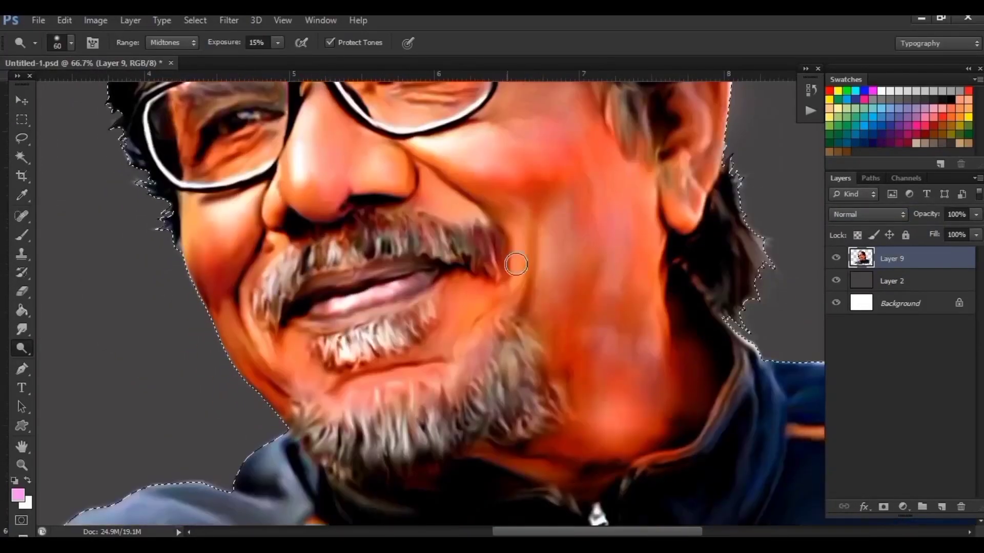
pyautogui.click(277, 43)
pyautogui.moveTo(274, 62); pyautogui.dragTo(297, 62)
pyautogui.press('[')
pyautogui.press('[')
pyautogui.press('[')
pyautogui.moveTo(564, 215); pyautogui.dragTo(556, 336)
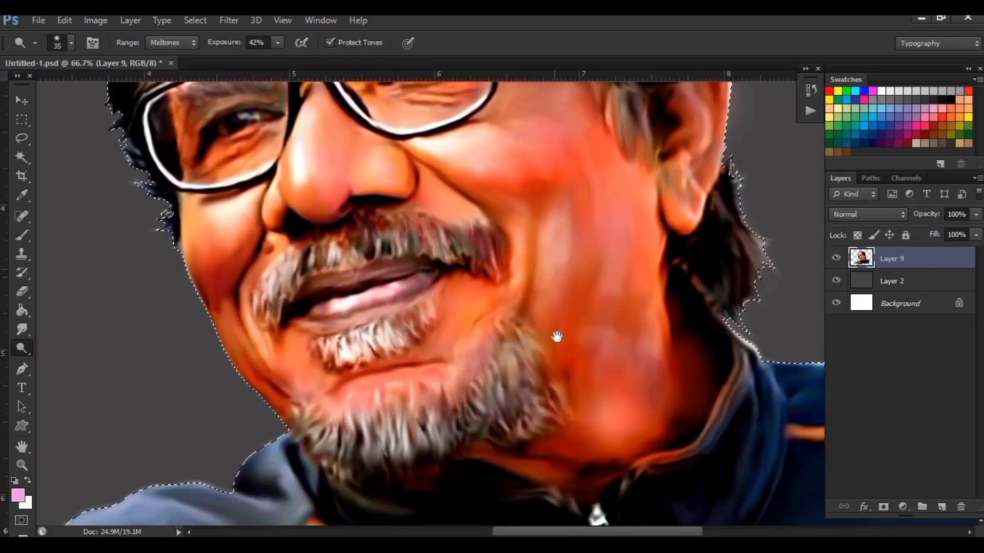
# Enlarge the Dodge brush to 100 and bring the face and mustache into view
pyautogui.scroll(2, 556, 336)
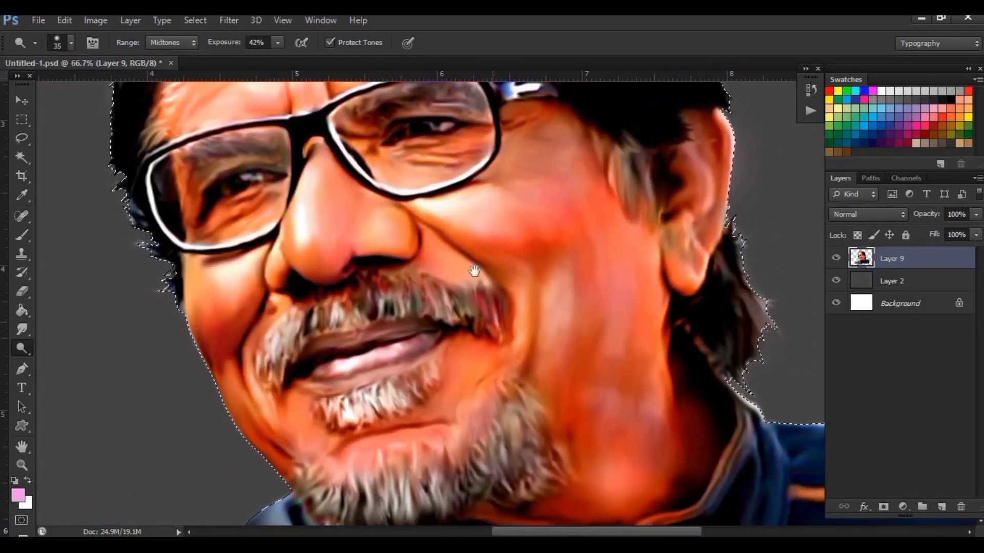
pyautogui.moveTo(474, 271); pyautogui.dragTo(453, 217)
pyautogui.hscroll(3, 563, 213)
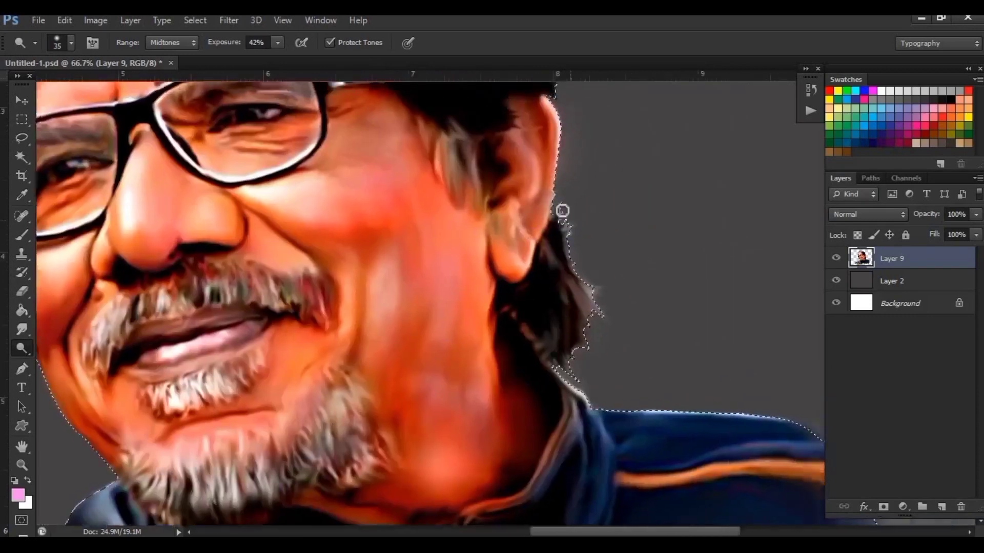
pyautogui.scroll(6, 571, 345)
pyautogui.press(']')
pyautogui.press(']')
pyautogui.press(']')
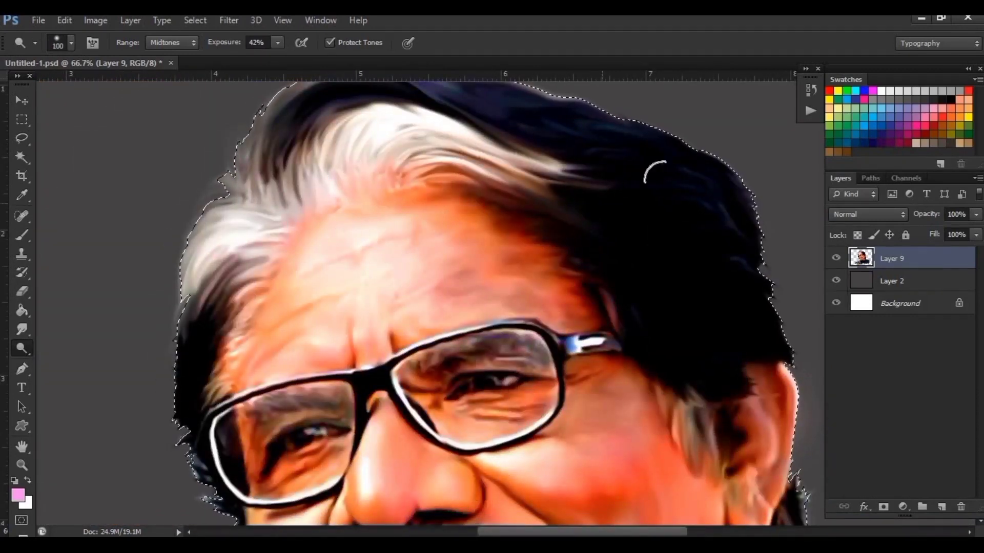
pyautogui.moveTo(204, 447)
pyautogui.mouseDown()
pyautogui.moveTo(224, 330)
pyautogui.moveTo(168, 252)
pyautogui.mouseUp()
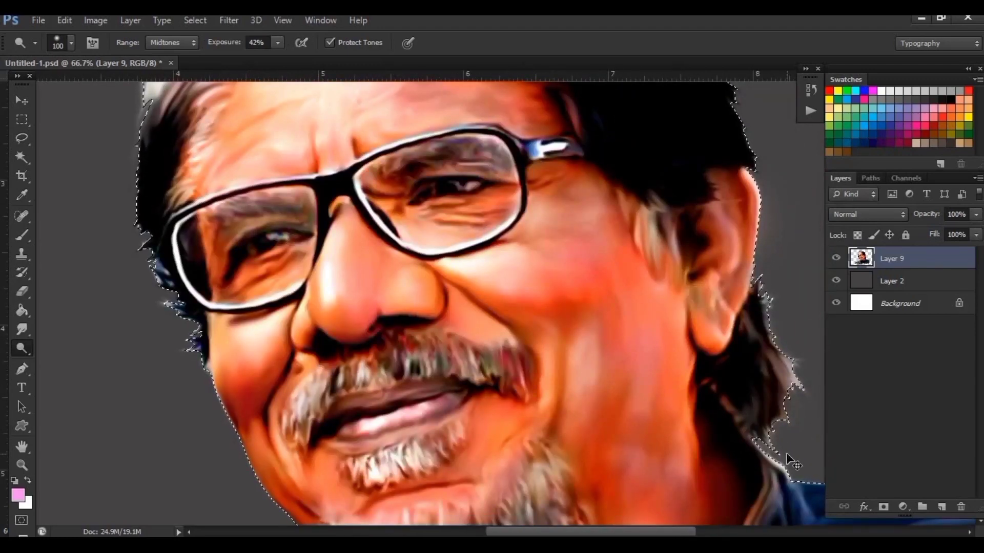
# Clear the selection, switch to the Move tool, and zoom out to the whole portrait
pyautogui.scroll(-1, 523, 212)
pyautogui.scroll(-2, 476, 430)
pyautogui.scroll(-3, 512, 359)
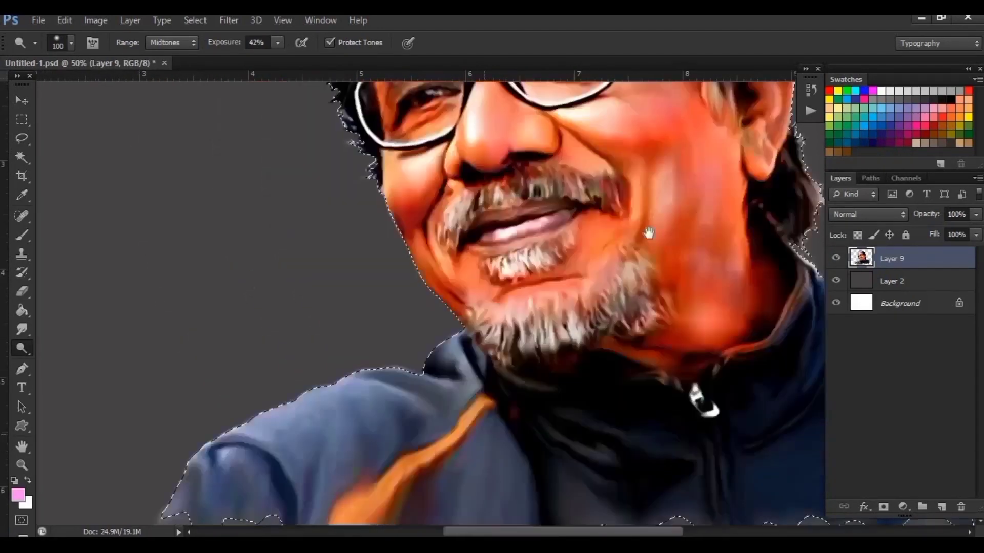
pyautogui.scroll(2, 564, 282)
pyautogui.hscroll(2, 610, 243)
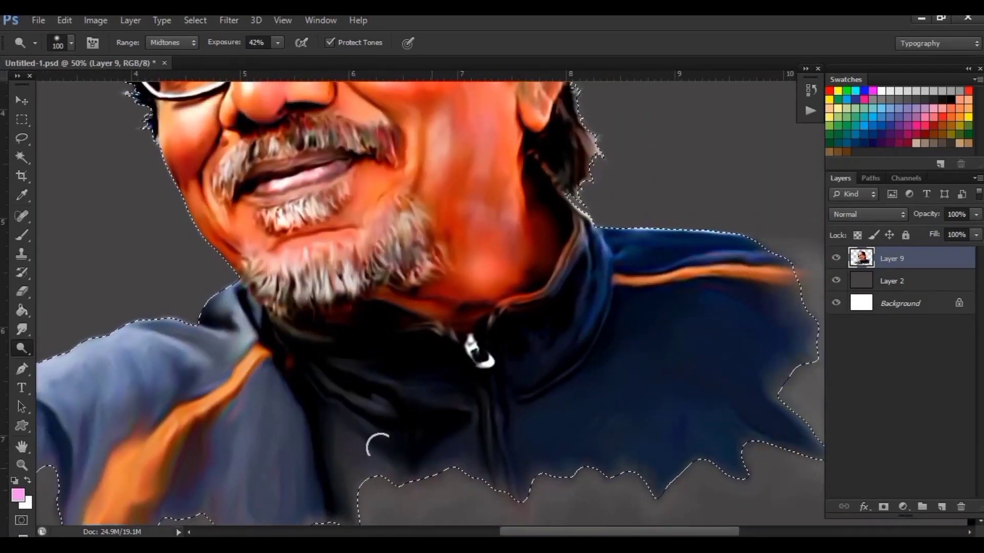
pyautogui.hotkey('ctrl', '-')
pyautogui.hotkey('ctrl', '-')
pyautogui.hotkey('ctrl', '+')
pyautogui.hotkey('ctrl', 'd')
pyautogui.hotkey('ctrl', '+')
pyautogui.hotkey('ctrl', '+')
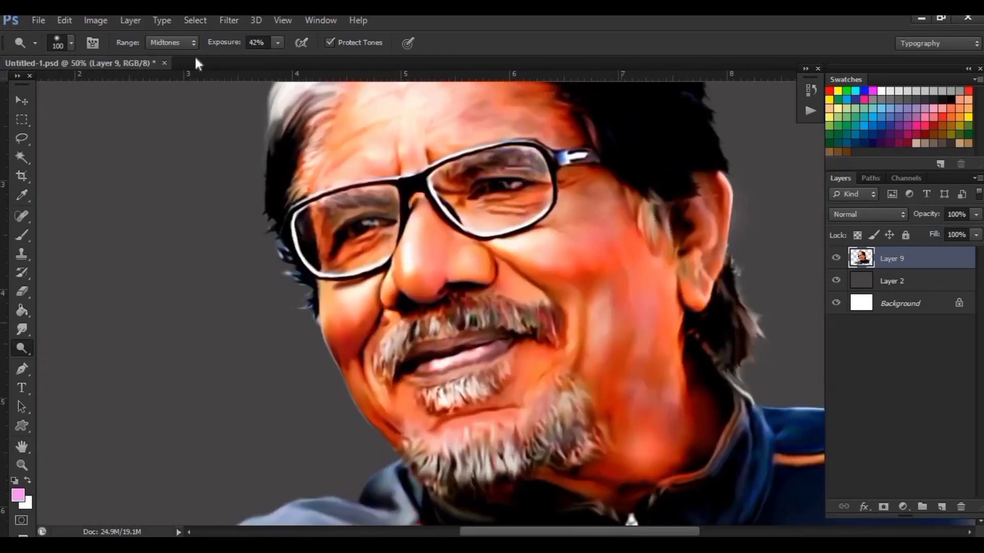
pyautogui.press('v')
pyautogui.hotkey('ctrl', '-')
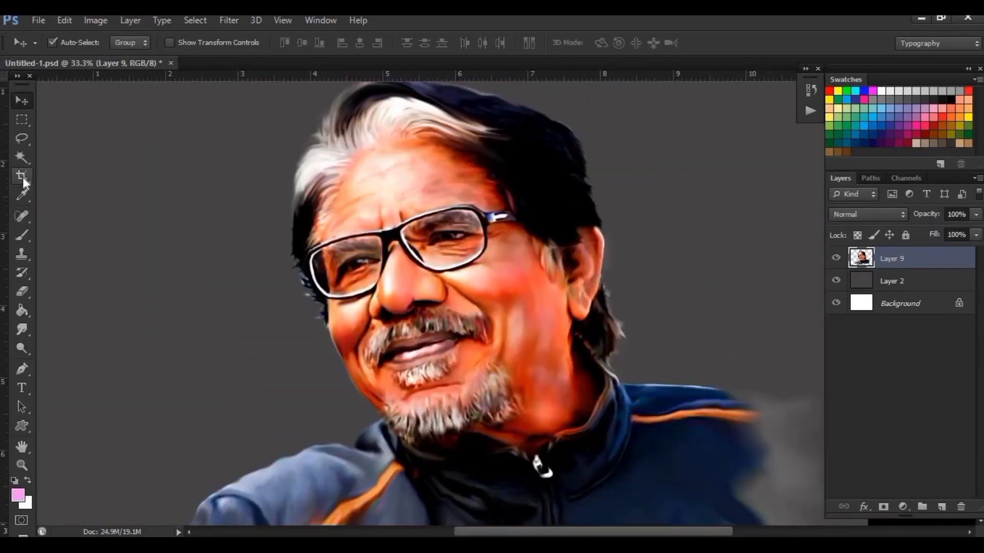
pyautogui.hotkey('ctrl', '-')
# Add Layer 10 and set the brush foreground colour to a saturated blue
pyautogui.click(942, 508)
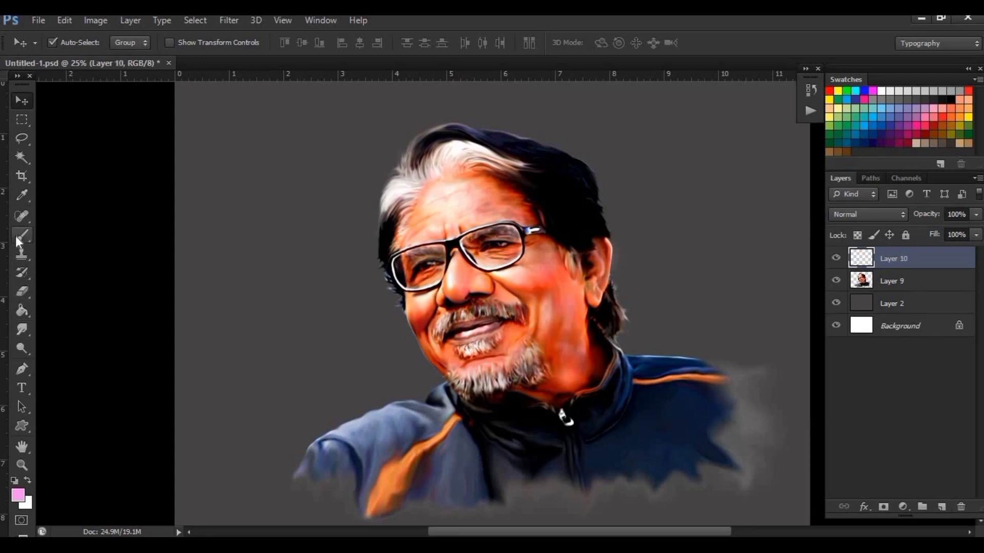
pyautogui.press('b')
pyautogui.click(18, 495)
pyautogui.click(750, 310)
pyautogui.click(731, 244)
pyautogui.click(892, 233)
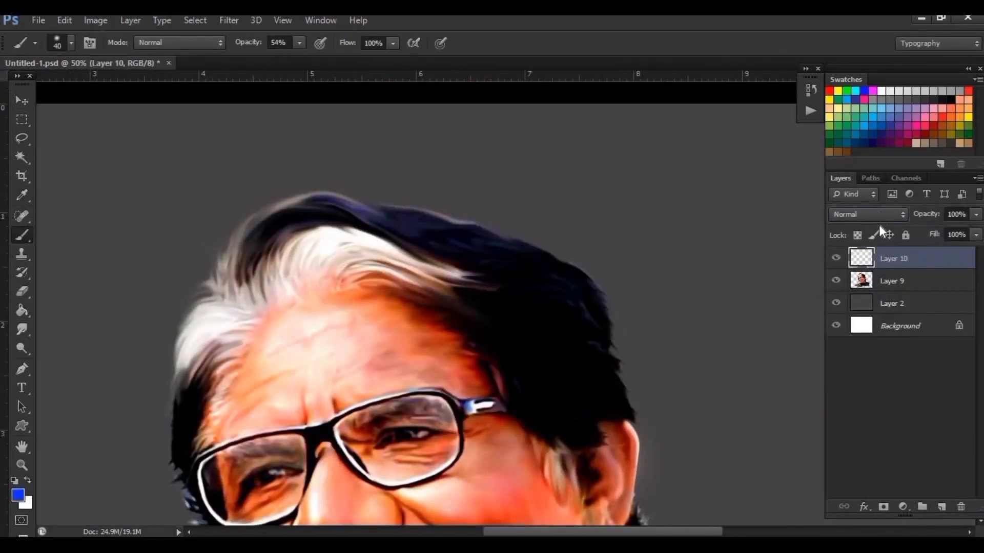
# Set Layer 10 to Color blend, tint the hair edges blue, and merge it down
pyautogui.click(871, 214)
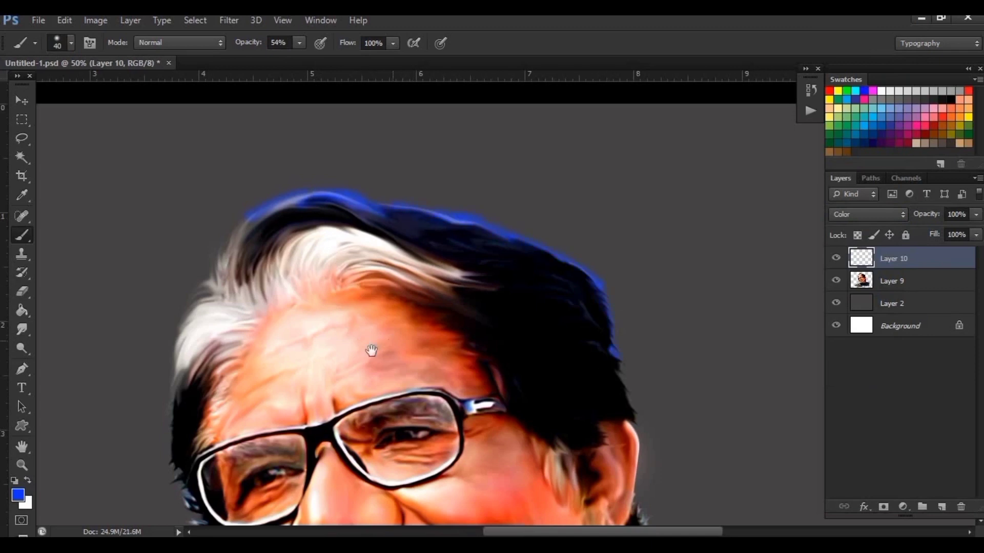
pyautogui.moveTo(372, 351); pyautogui.dragTo(502, 282)
pyautogui.scroll(-2, 311, 317)
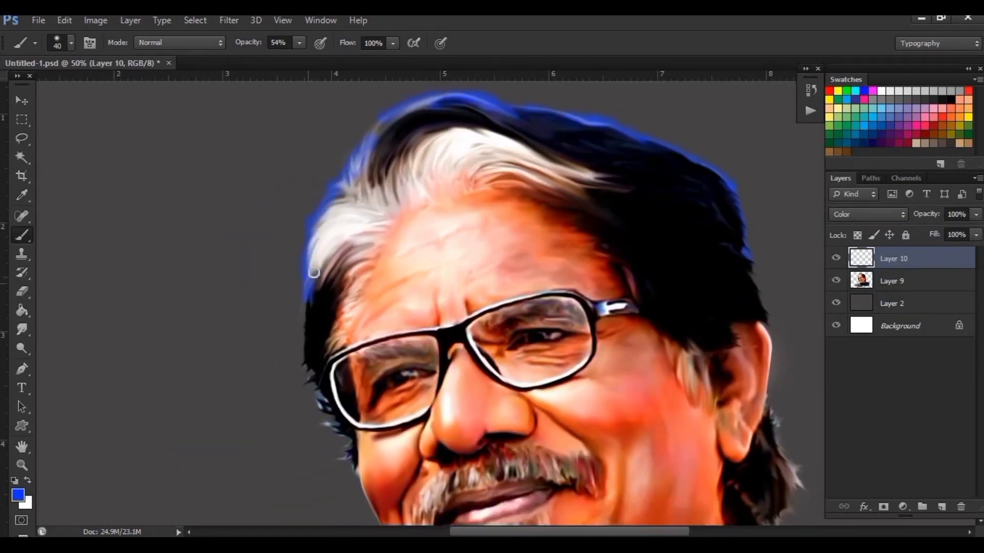
pyautogui.moveTo(316, 360); pyautogui.dragTo(270, 411)
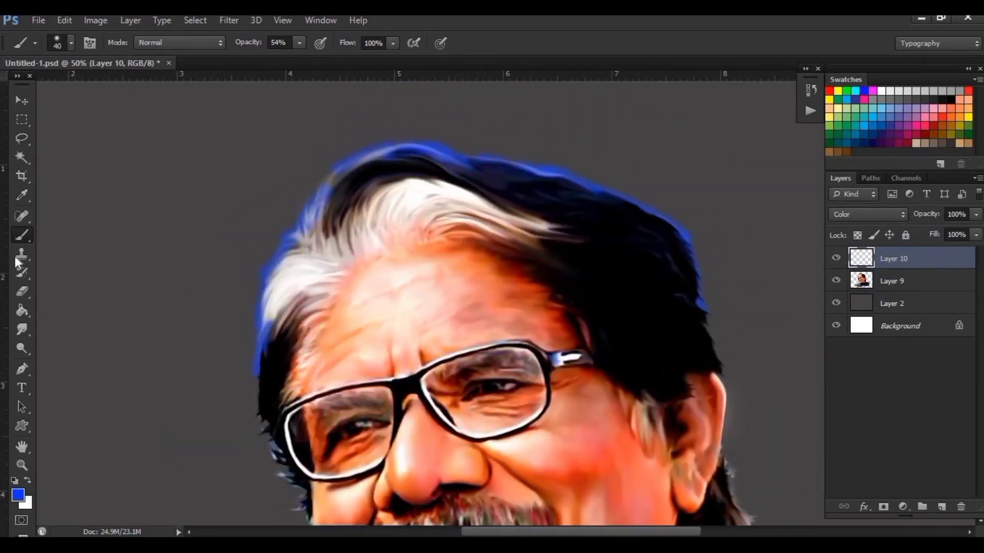
pyautogui.click(21, 329)
pyautogui.keyDown('ctrl'); pyautogui.click(890, 282); pyautogui.keyUp('ctrl')
pyautogui.hotkey('ctrl', 'e')
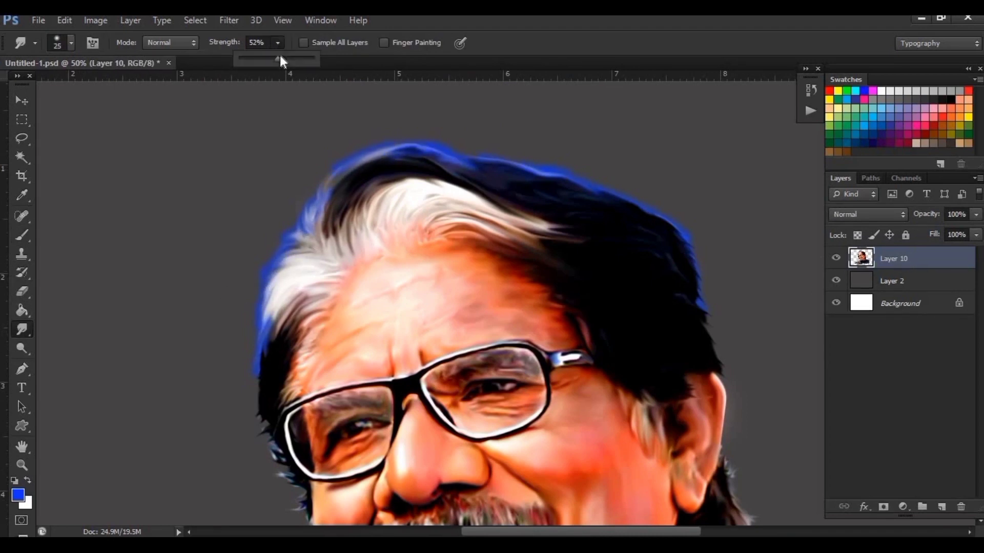
# Raise the Smudge strength to about 91%
pyautogui.moveTo(281, 58); pyautogui.dragTo(309, 58)
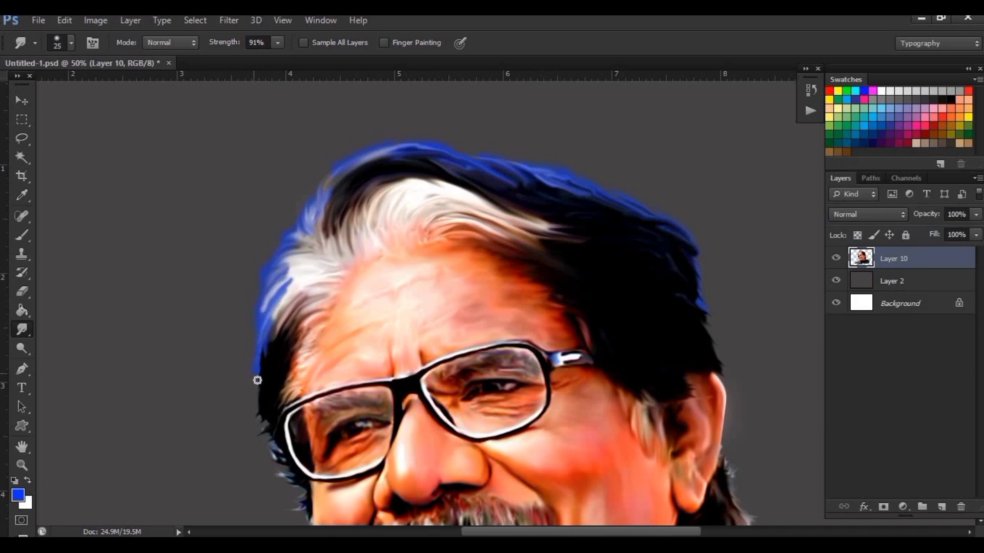
pyautogui.scroll(-2, 282, 357)
pyautogui.scroll(2, 285, 362)
pyautogui.scroll(1, 292, 345)
pyautogui.scroll(-1, 468, 377)
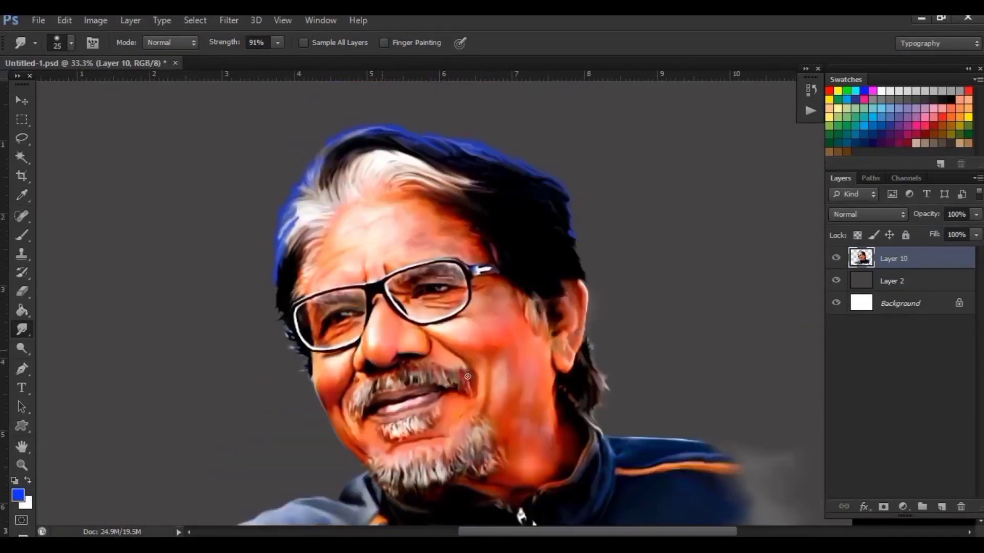
# Select the blue top and left hair edges with the Magic Wand
pyautogui.keyDown('ctrl'); pyautogui.click(860, 270); pyautogui.keyUp('ctrl')
pyautogui.press('o')
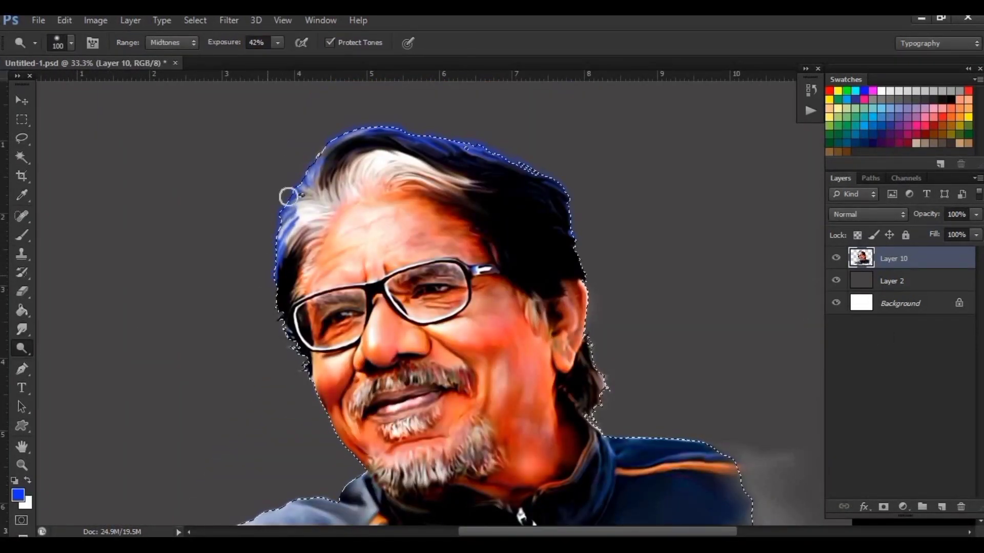
pyautogui.hotkey('ctrl', 'd')
pyautogui.press('v')
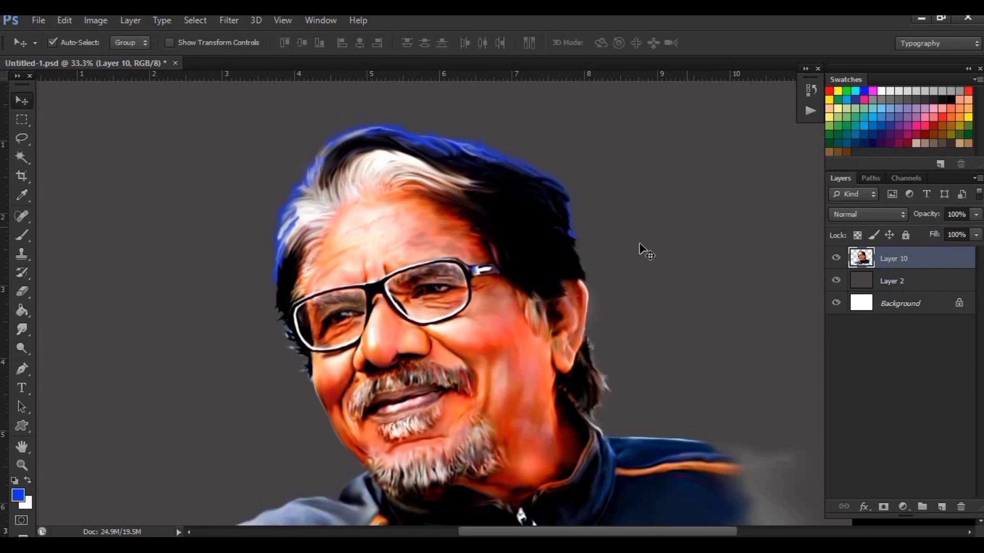
pyautogui.click(21, 157)
pyautogui.click(487, 161)
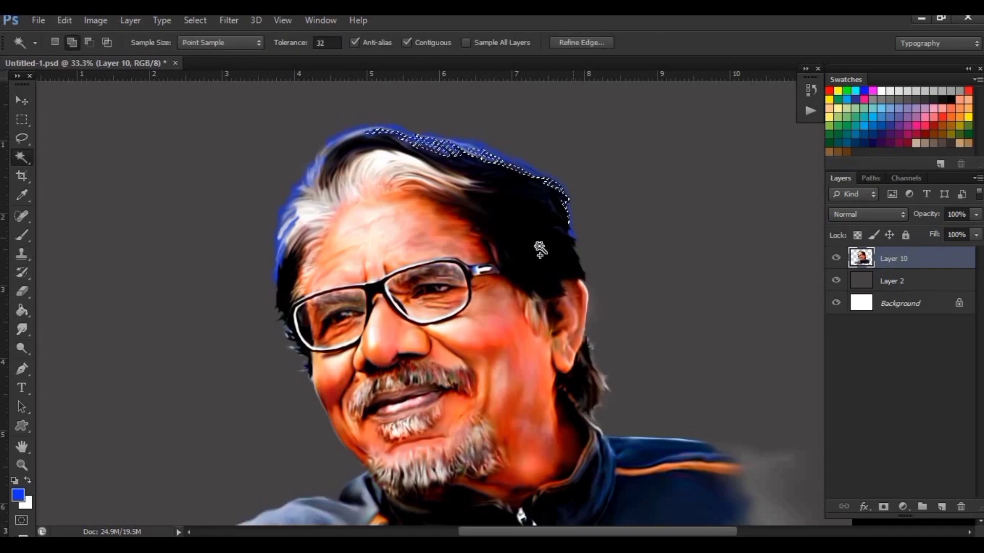
pyautogui.click(281, 253)
# Brighten the selected blue hair with Levels, then deselect
pyautogui.moveTo(892, 250); pyautogui.dragTo(750, 250)
pyautogui.press('Return')
pyautogui.press('w')
pyautogui.hotkey('ctrl', 'd')
# Set Smudge strength to about 62% on the hair, then save the document
pyautogui.click(21, 329)
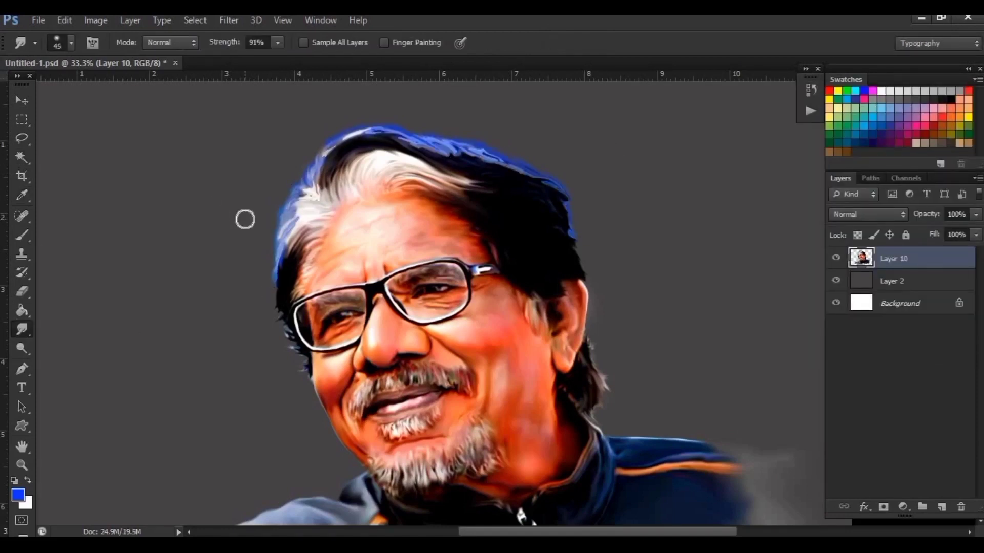
pyautogui.hotkey('ctrl', '+')
pyautogui.click(278, 43)
pyautogui.moveTo(244, 58); pyautogui.dragTo(256, 58)
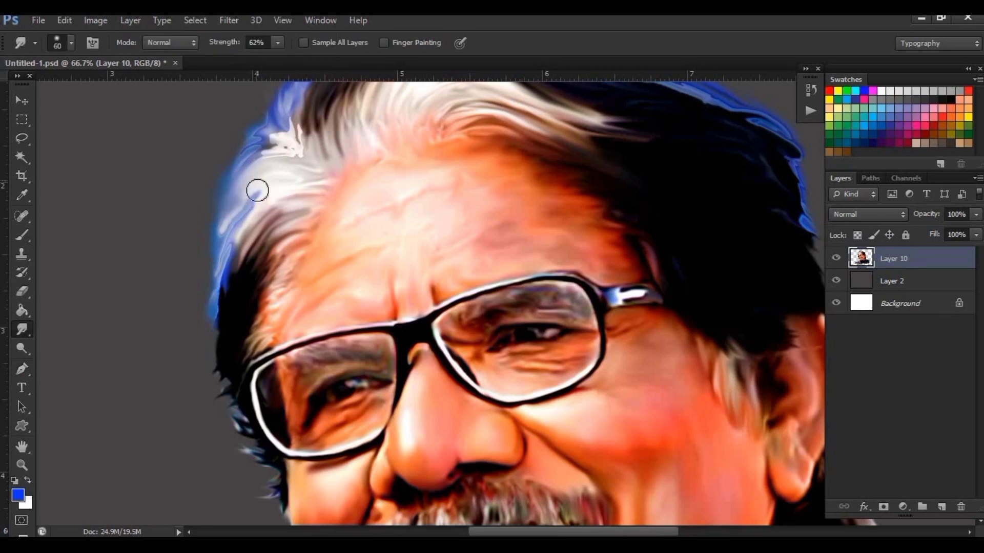
pyautogui.scroll(3, 280, 201)
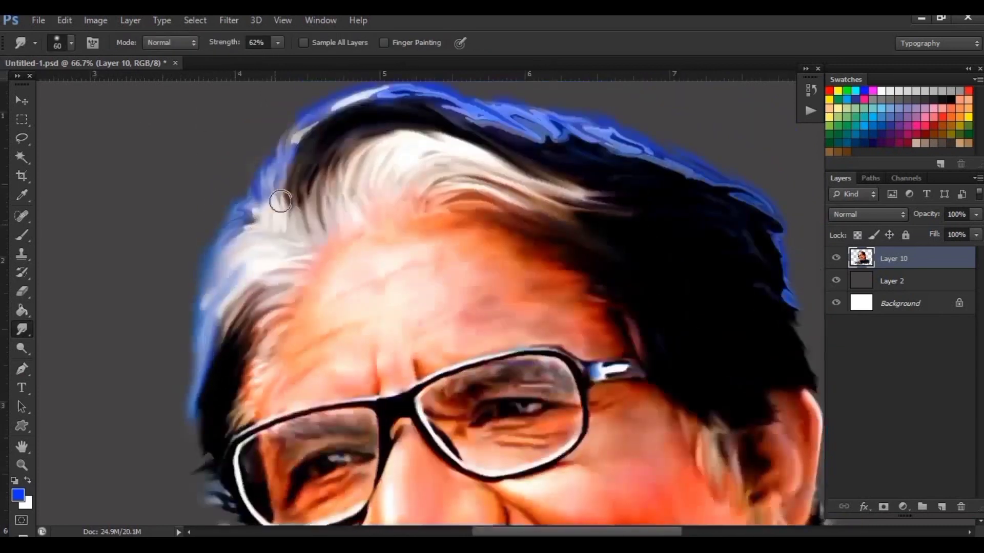
pyautogui.scroll(3, 207, 234)
pyautogui.hscroll(4, 263, 175)
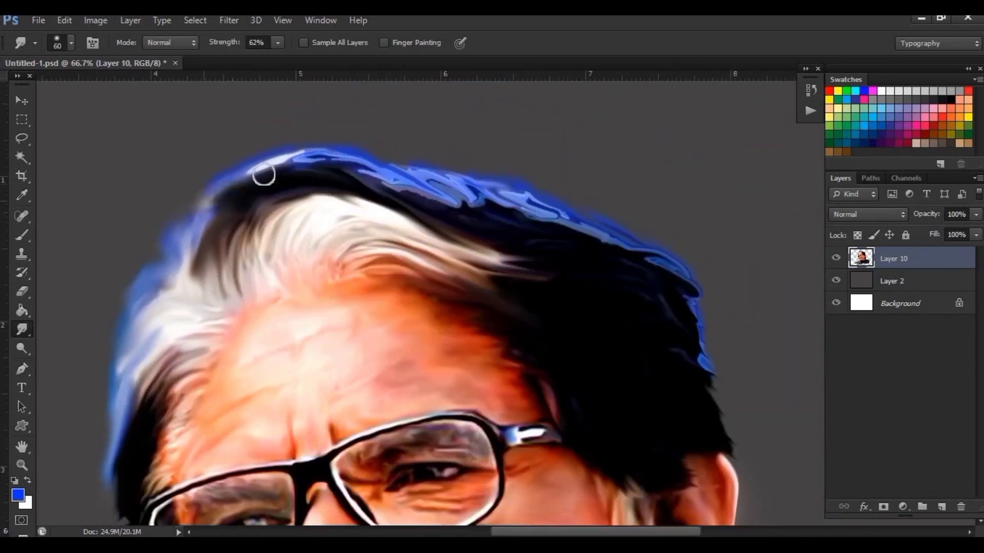
pyautogui.click(39, 20)
pyautogui.click(87, 193)
# Accept the save format options, then set the new layer to Divide blend
pyautogui.press('Return')
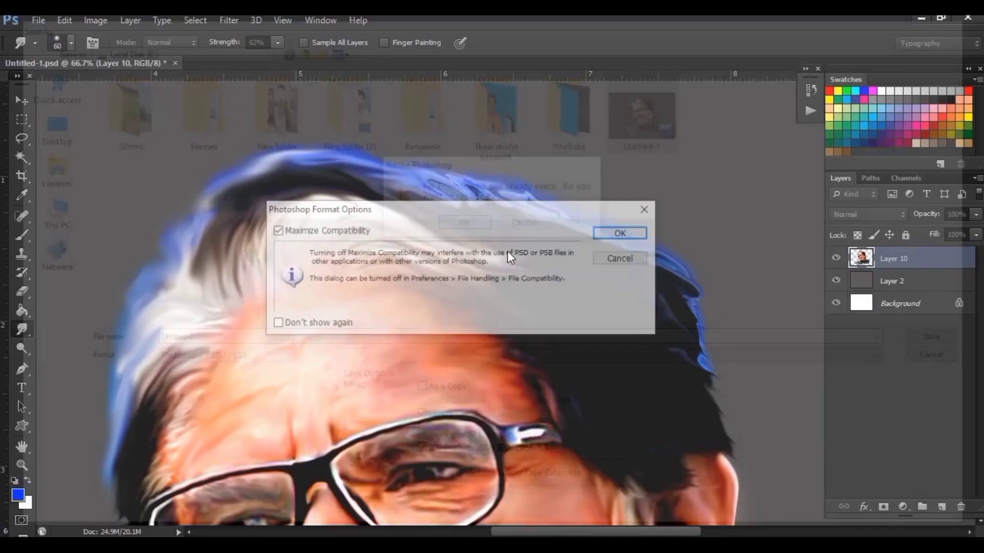
pyautogui.press('Return')
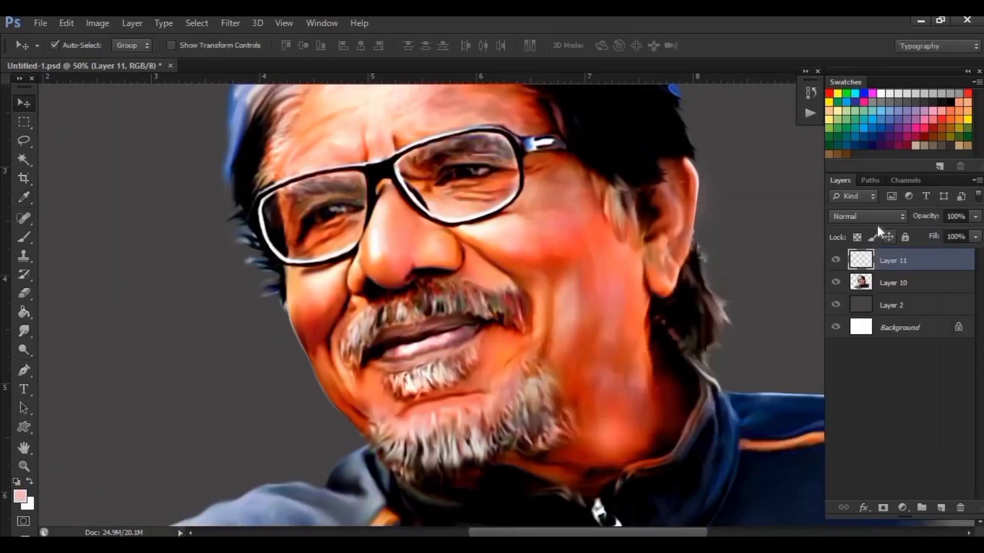
pyautogui.press('b')
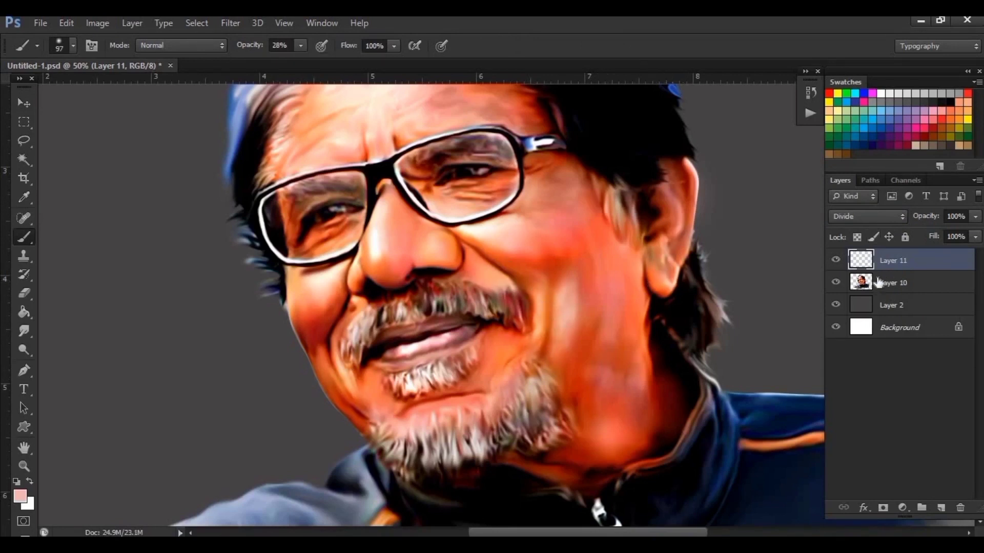
pyautogui.click(878, 283)
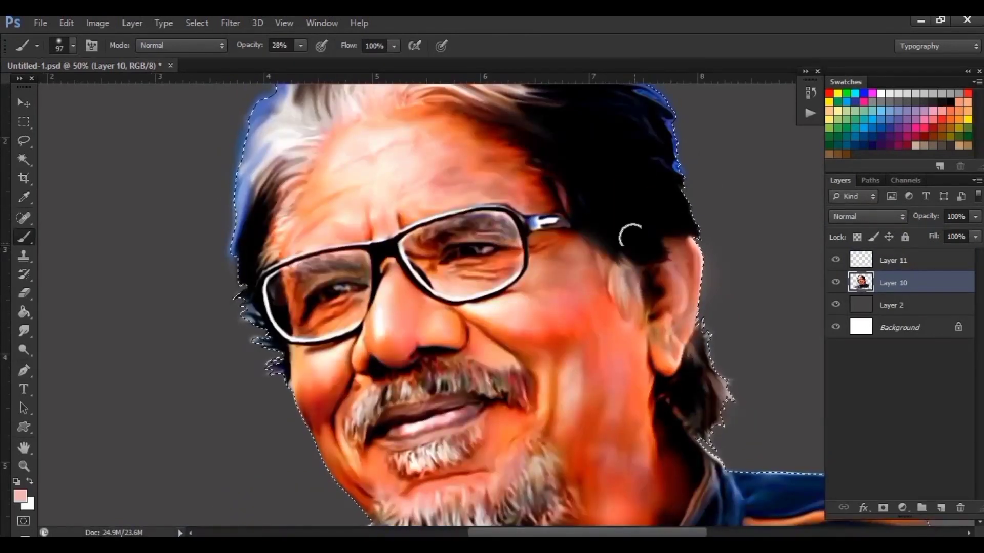
pyautogui.click(867, 217)
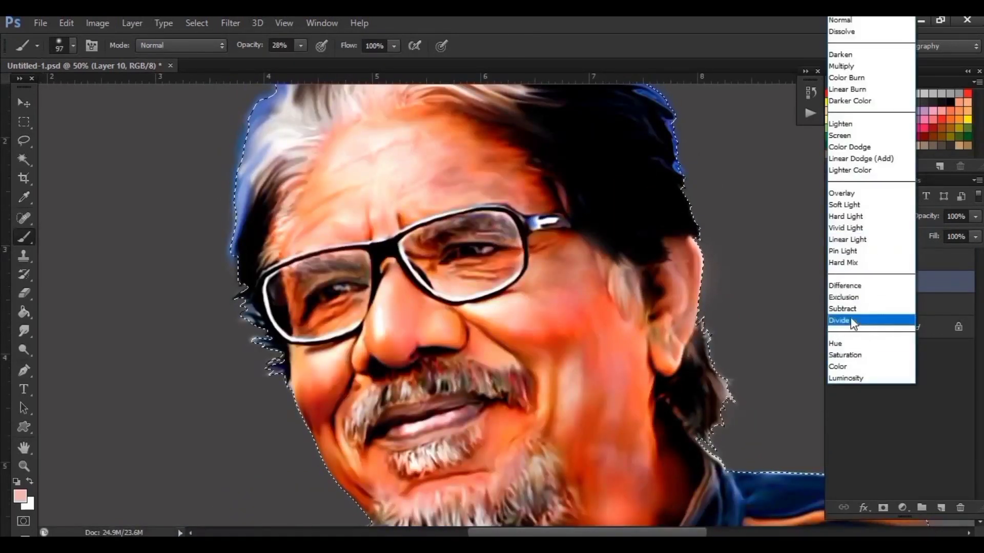
pyautogui.click(853, 321)
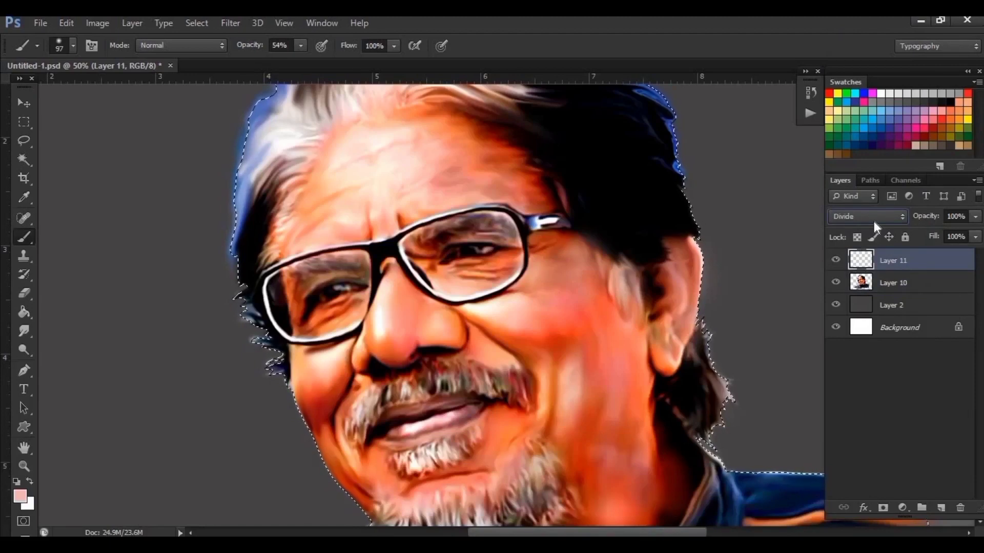
# Brush soft pink onto the lower face and merge it into the portrait
pyautogui.moveTo(601, 195)
pyautogui.mouseDown()
pyautogui.moveTo(646, 251)
pyautogui.moveTo(635, 323)
pyautogui.mouseUp()
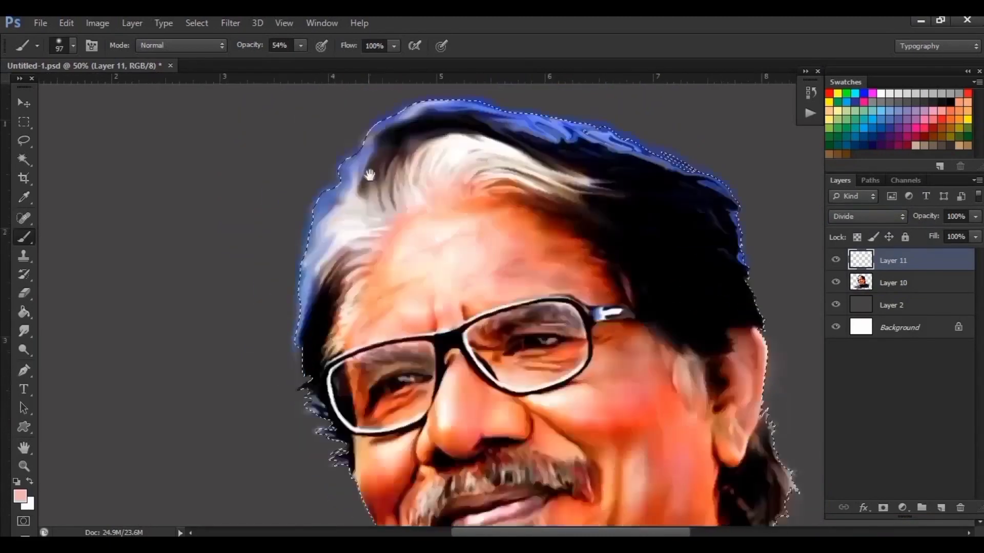
pyautogui.scroll(-5, 579, 425)
pyautogui.moveTo(579, 425); pyautogui.dragTo(571, 445)
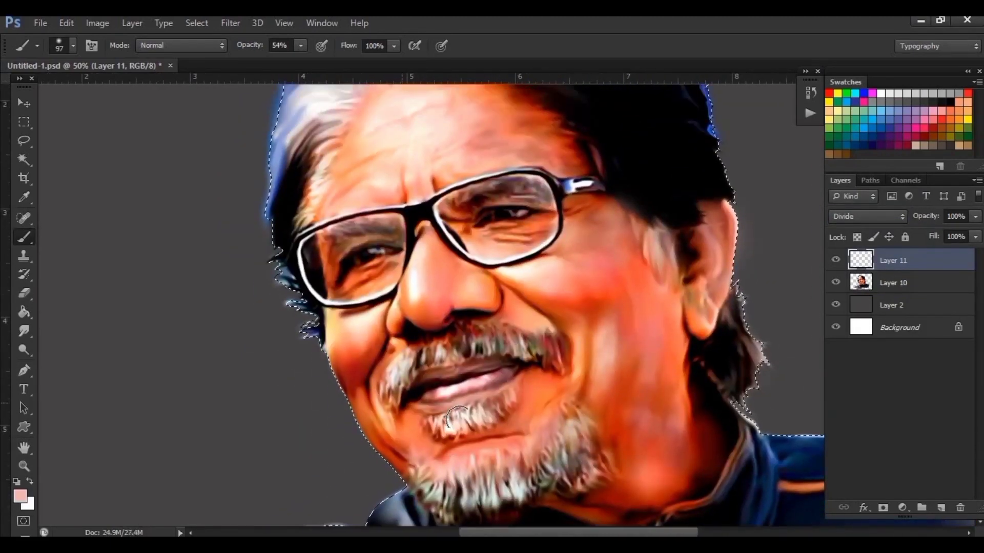
pyautogui.hotkey('ctrl', '-')
pyautogui.keyDown('shift'); pyautogui.click(906, 283); pyautogui.keyUp('shift')
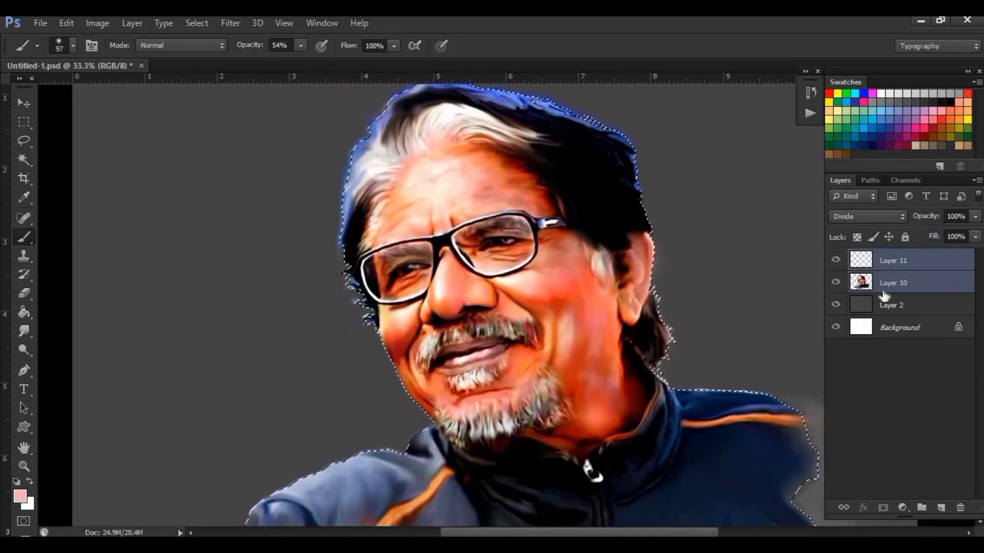
pyautogui.click(868, 216)
pyautogui.hotkey('ctrl', 'e')
# Smudge the blue along the top and right hair edges at 58% strength
pyautogui.hotkey('ctrl', '+')
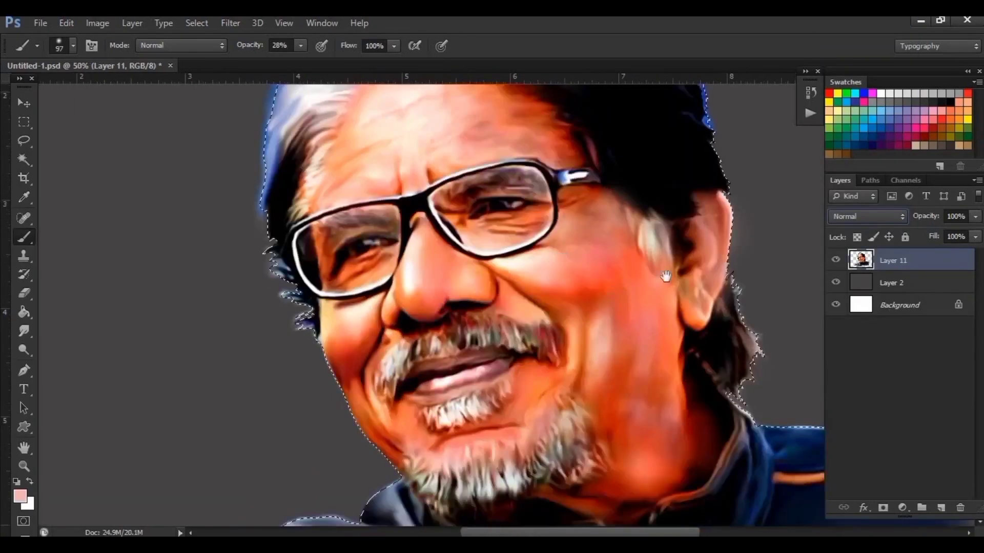
pyautogui.press('v')
pyautogui.hotkey('ctrl', '+')
pyautogui.moveTo(513, 258); pyautogui.dragTo(515, 310)
pyautogui.press('r')
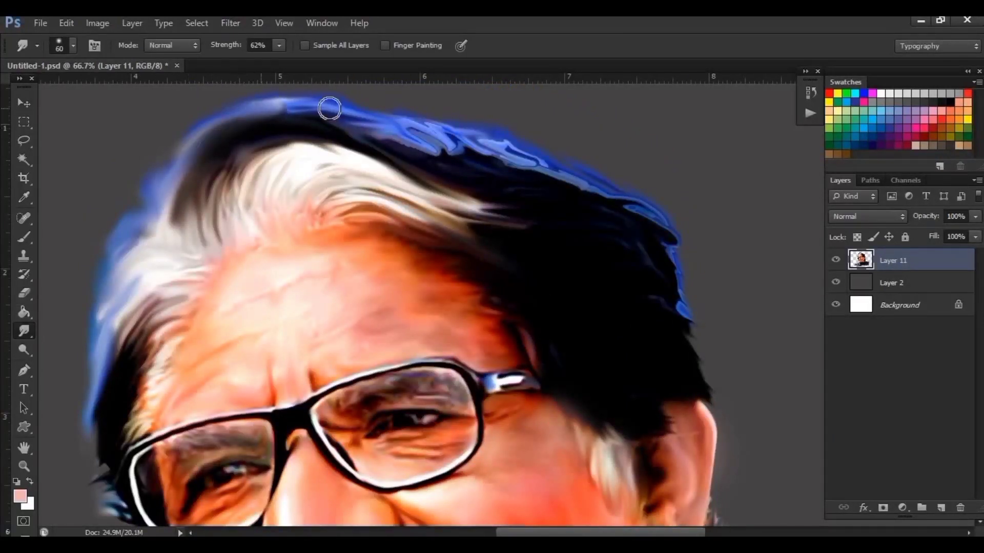
pyautogui.moveTo(329, 108); pyautogui.dragTo(527, 182)
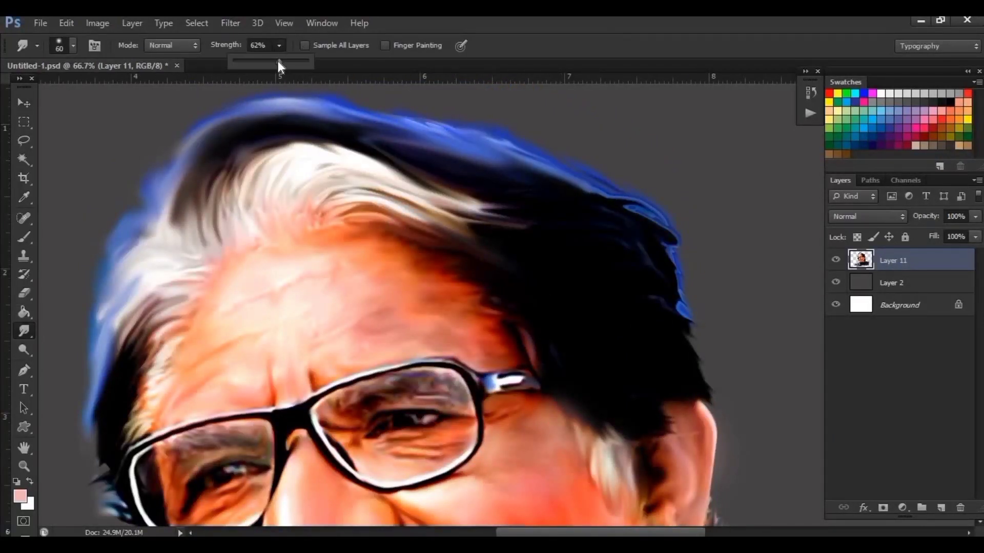
pyautogui.moveTo(280, 65); pyautogui.dragTo(277, 65)
pyautogui.moveTo(402, 115); pyautogui.dragTo(451, 120)
pyautogui.moveTo(518, 149); pyautogui.dragTo(666, 221)
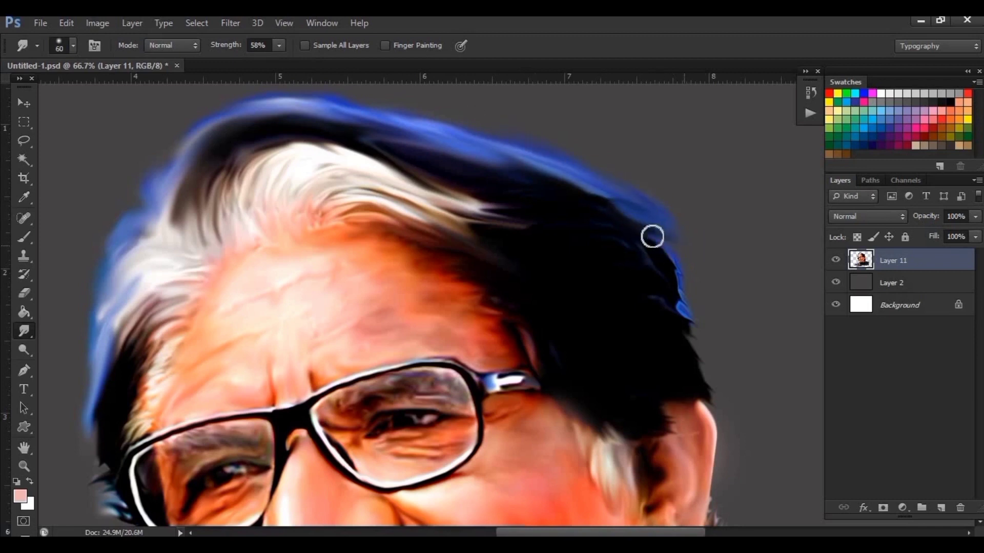
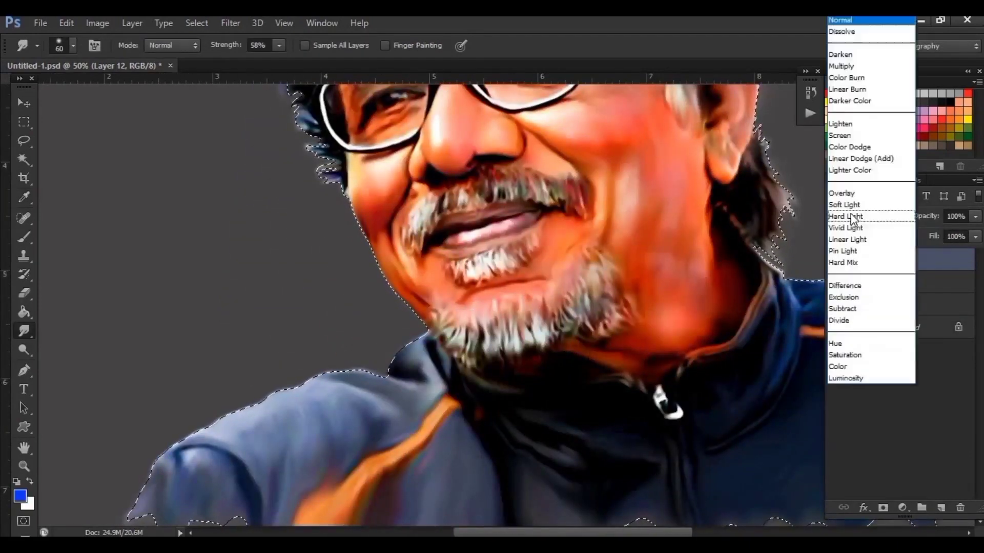
# Set the tint layer's blend mode to Color and brush soft tint strokes over the face
pyautogui.click(847, 215)
pyautogui.click(861, 368)
pyautogui.press('b')
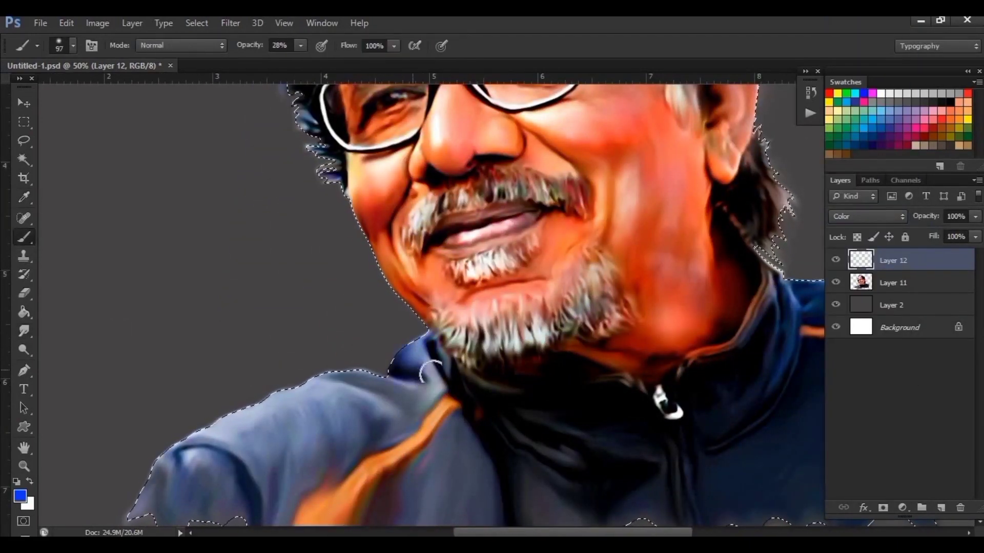
pyautogui.moveTo(370, 418); pyautogui.dragTo(139, 477)
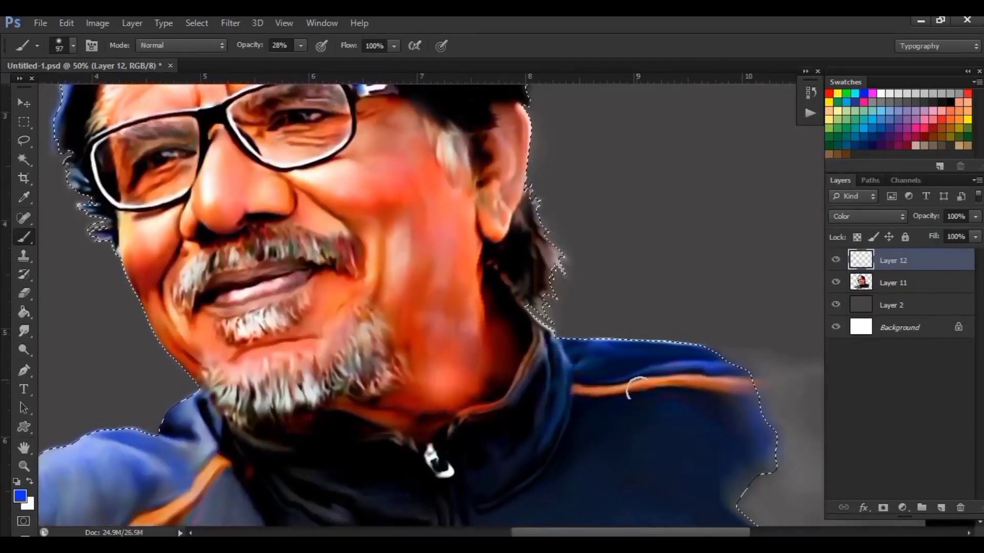
pyautogui.moveTo(201, 195); pyautogui.dragTo(362, 240)
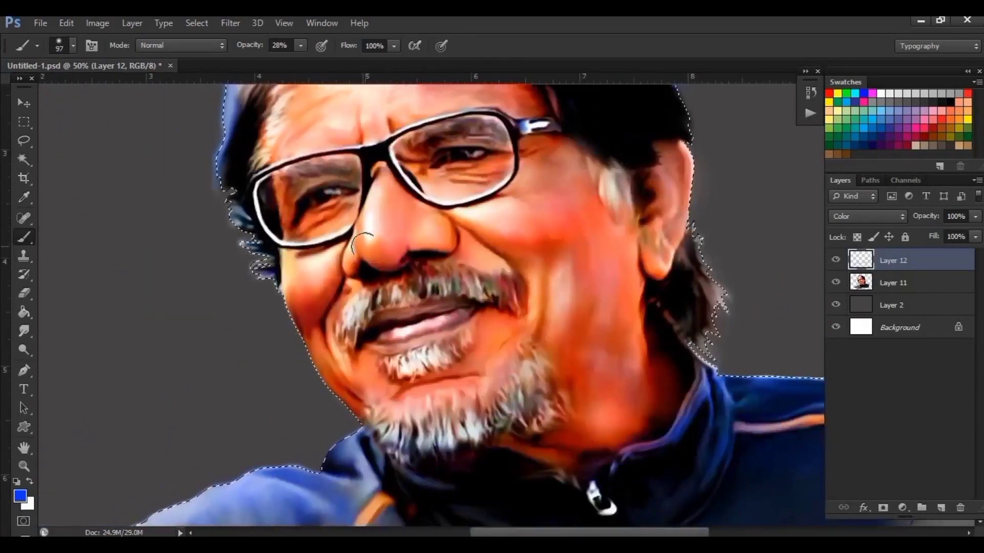
# Erase excess tint and drop the selection around the figure
pyautogui.hotkey('ctrl', '-')
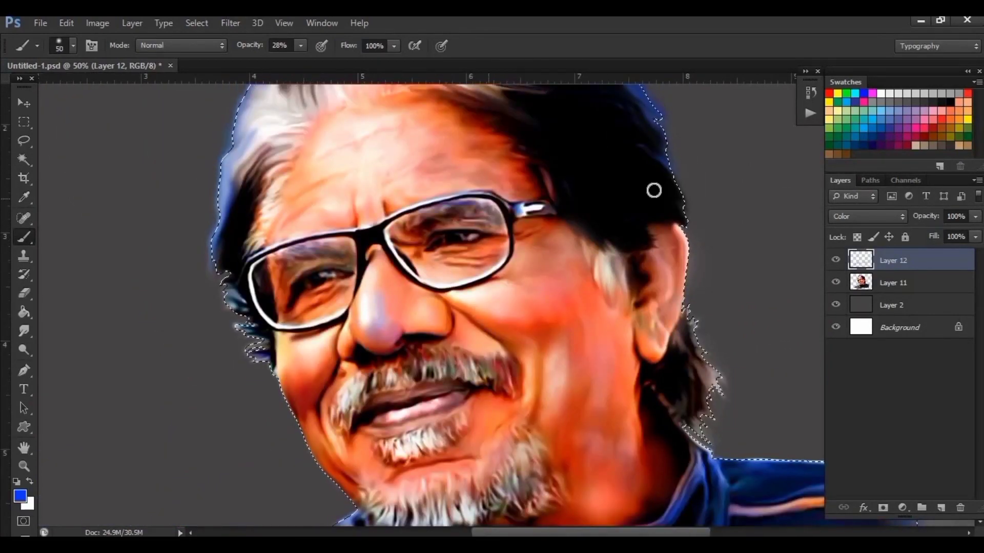
pyautogui.hotkey('ctrl', '-')
pyautogui.hotkey('ctrl', '+')
pyautogui.press('e')
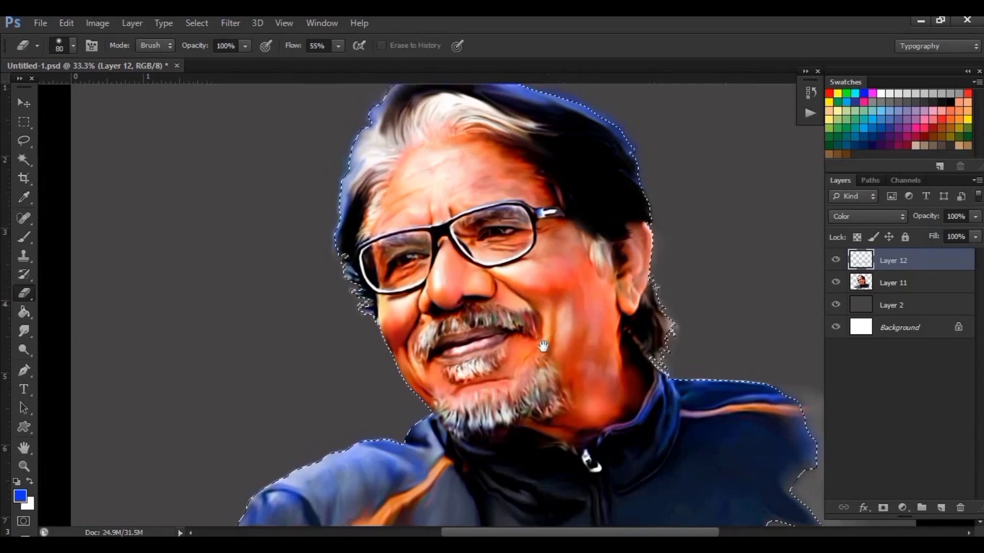
pyautogui.hotkey('ctrl', 'd')
pyautogui.hotkey('ctrl', '-')
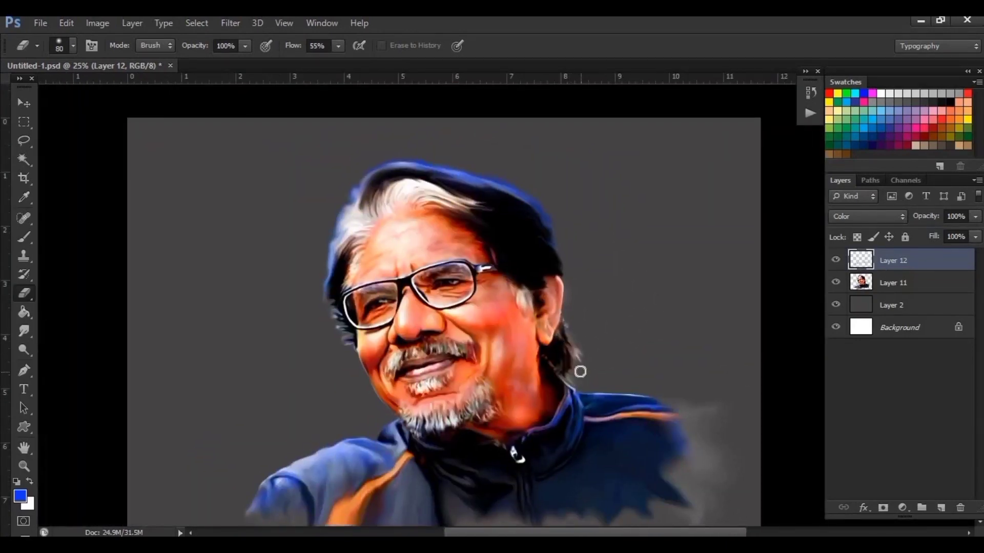
pyautogui.scroll(3, 536, 327)
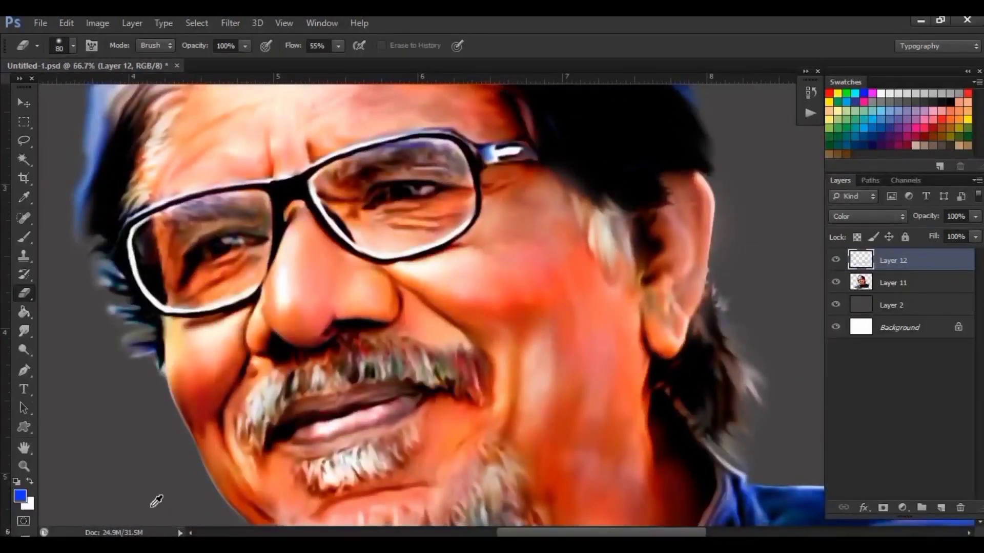
# Sample pink as the paint colour and brush pink tints across the cheeks
pyautogui.press('i')
pyautogui.click(20, 496)
pyautogui.press('Return')
pyautogui.press('b')
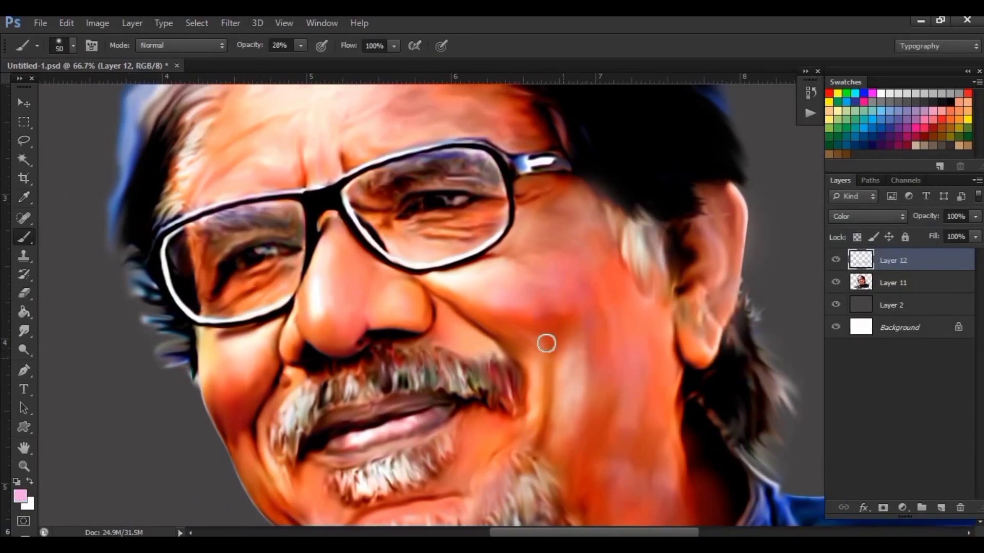
pyautogui.hscroll(-2, 398, 336)
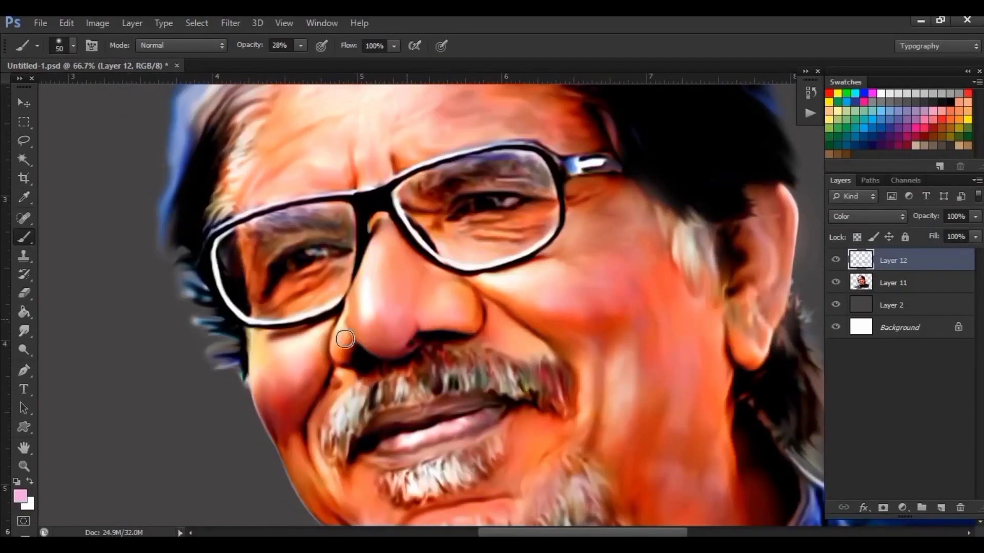
pyautogui.scroll(1, 318, 256)
pyautogui.scroll(2, 292, 170)
pyautogui.hscroll(2, 513, 256)
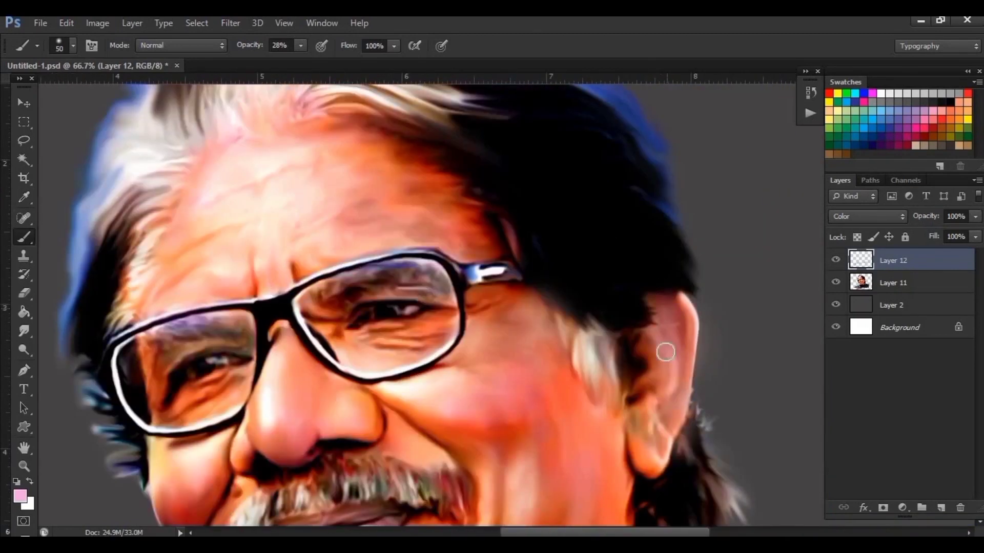
pyautogui.scroll(-3, 663, 352)
pyautogui.scroll(-3, 598, 483)
pyautogui.scroll(1, 530, 336)
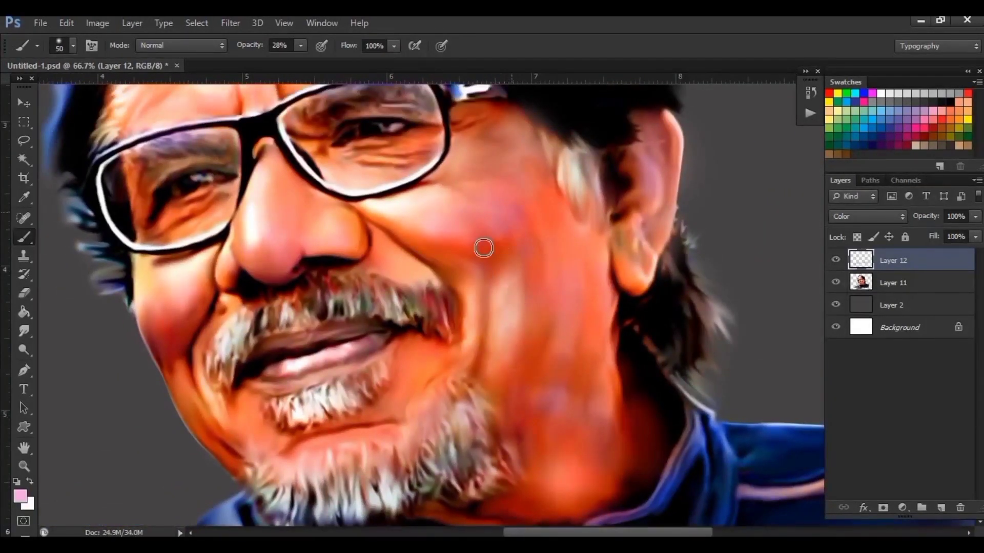
pyautogui.scroll(-3, 707, 194)
pyautogui.scroll(3, 450, 314)
# Erase leftover pink tint around the face with the Eraser
pyautogui.press('e')
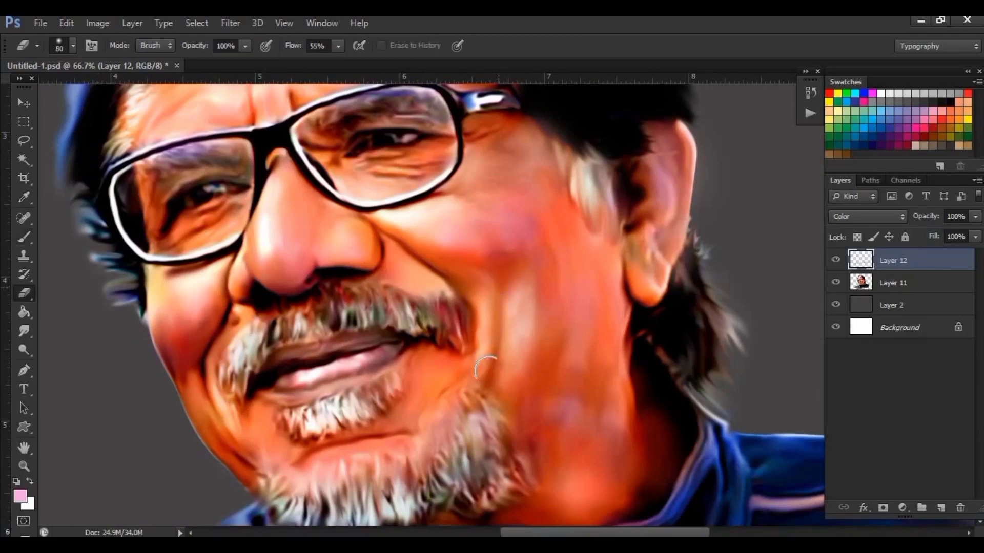
pyautogui.scroll(-2, 654, 277)
pyautogui.click(230, 23)
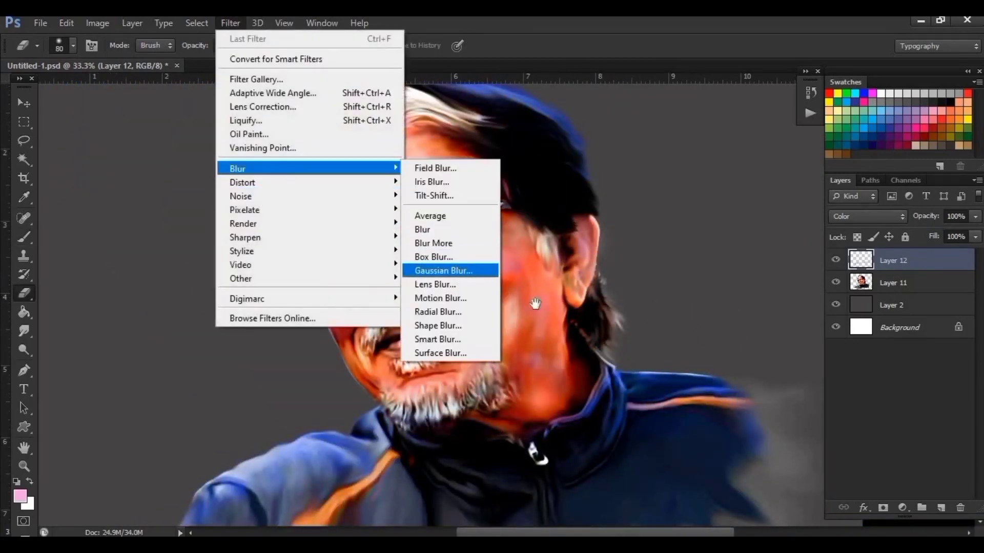
# Apply a Gaussian Blur to the tint layer and merge it down into the portrait
pyautogui.click(450, 272)
pyautogui.scroll(3, 458, 346)
pyautogui.click(658, 213)
pyautogui.scroll(-3, 730, 214)
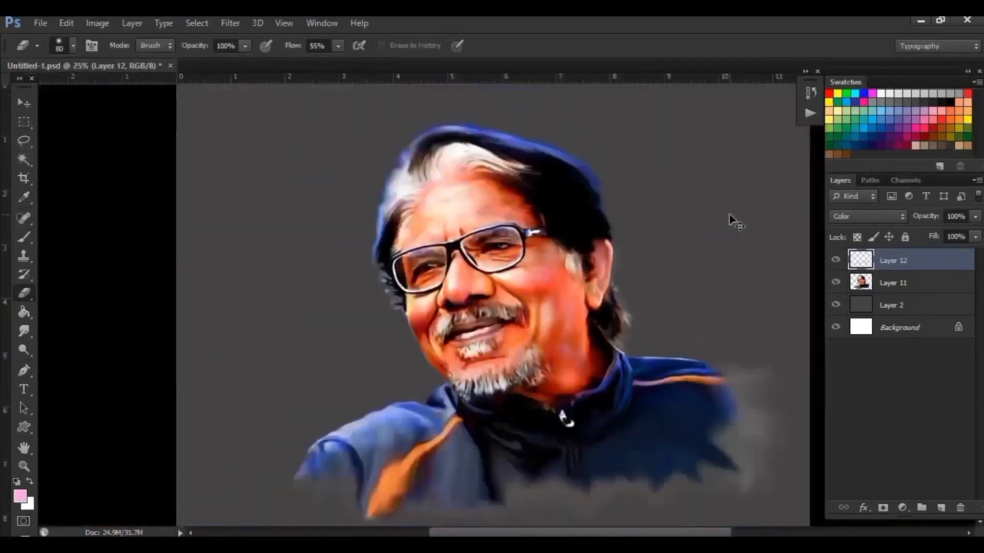
pyautogui.scroll(1, 730, 214)
pyautogui.hotkey('ctrl', 'e')
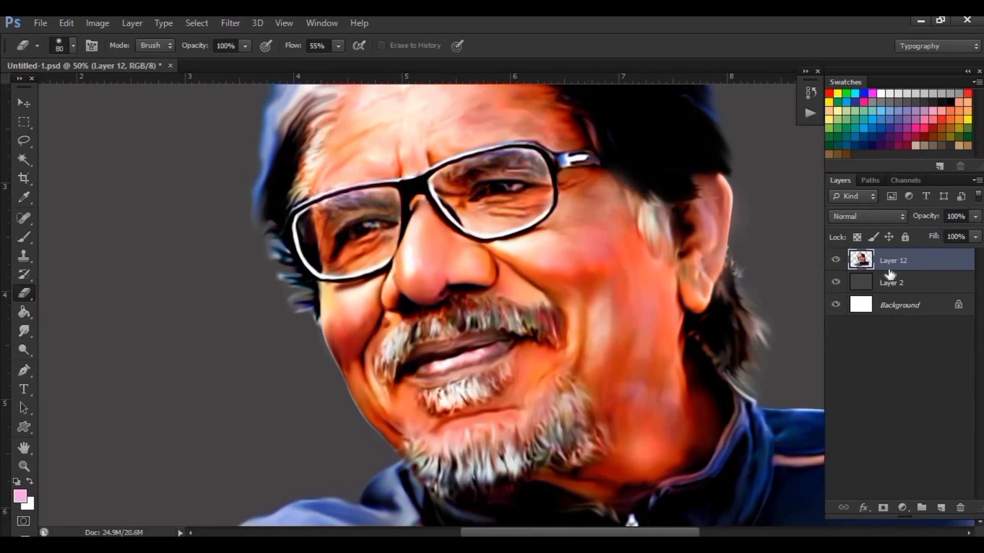
# Add a new empty layer and save the document over the earlier file
pyautogui.hotkey('ctrl', '-')
pyautogui.hotkey('ctrl', '-')
pyautogui.hotkey('ctrl', '-')
pyautogui.click(942, 508)
pyautogui.click(40, 23)
pyautogui.click(57, 163)
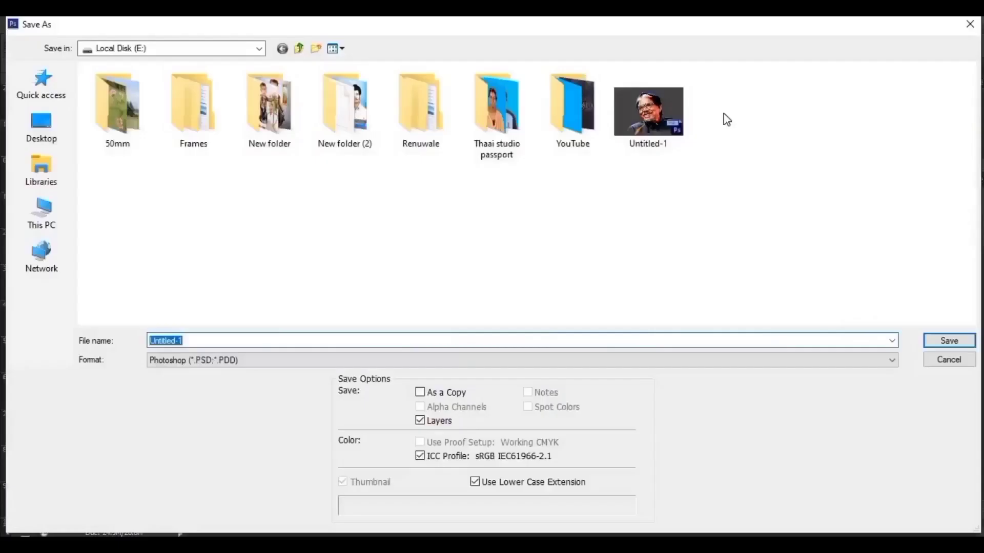
pyautogui.click(948, 340)
pyautogui.click(474, 220)
# Choose a large soft textured brush with dark grey as the paint colour
pyautogui.click(24, 237)
pyautogui.click(20, 496)
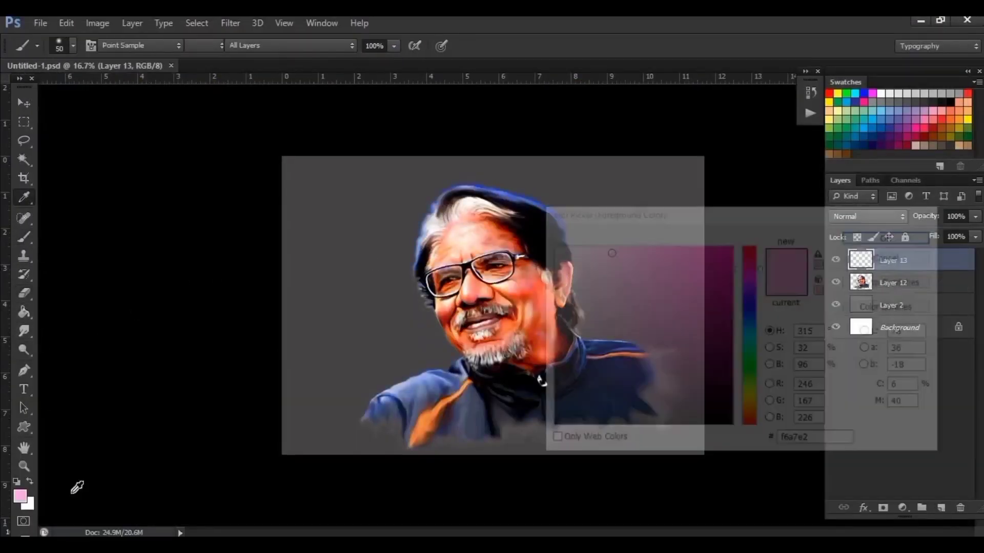
pyautogui.click(892, 235)
pyautogui.rightClick(634, 345)
pyautogui.scroll(-2, 633, 345)
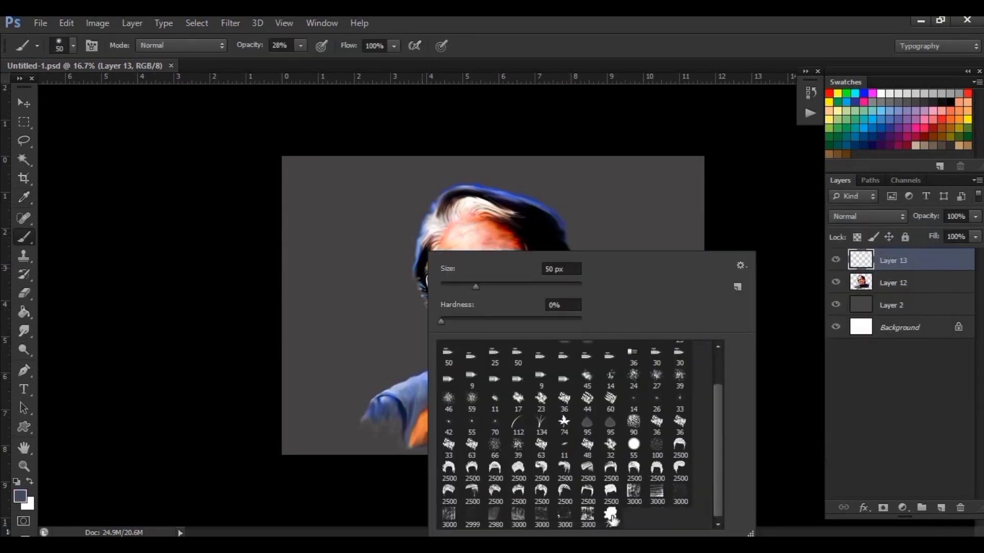
pyautogui.doubleClick(610, 518)
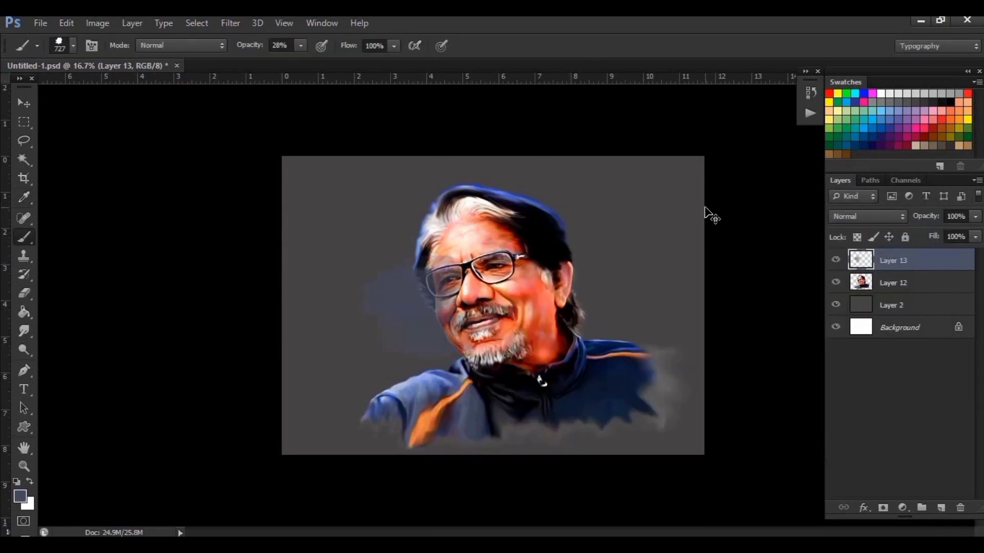
# Move the new layer beneath the portrait and paint dark and dark-green strokes left of the face
pyautogui.moveTo(892, 263); pyautogui.dragTo(899, 291)
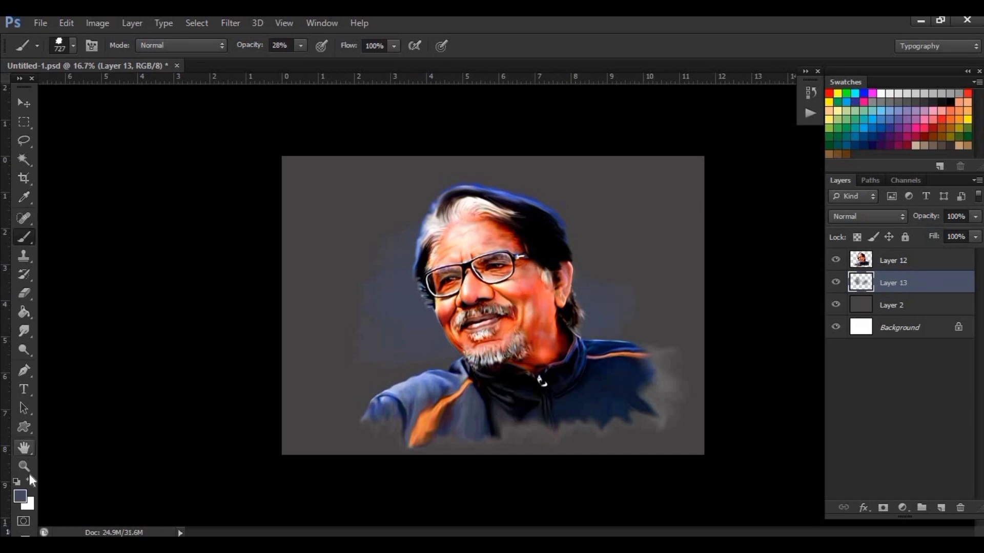
pyautogui.click(20, 496)
pyautogui.click(891, 235)
pyautogui.moveTo(395, 279); pyautogui.dragTo(363, 272)
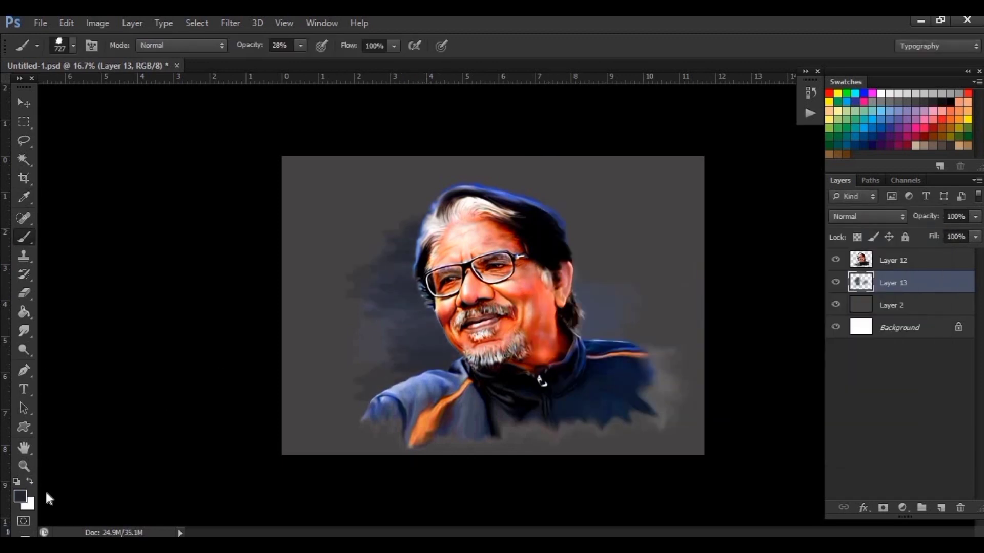
pyautogui.click(19, 496)
pyautogui.click(750, 373)
pyautogui.click(891, 236)
pyautogui.moveTo(359, 327)
pyautogui.mouseDown()
pyautogui.moveTo(314, 270)
pyautogui.moveTo(347, 340)
pyautogui.mouseUp()
# Paint near-black strokes to the right of the head
pyautogui.click(20, 496)
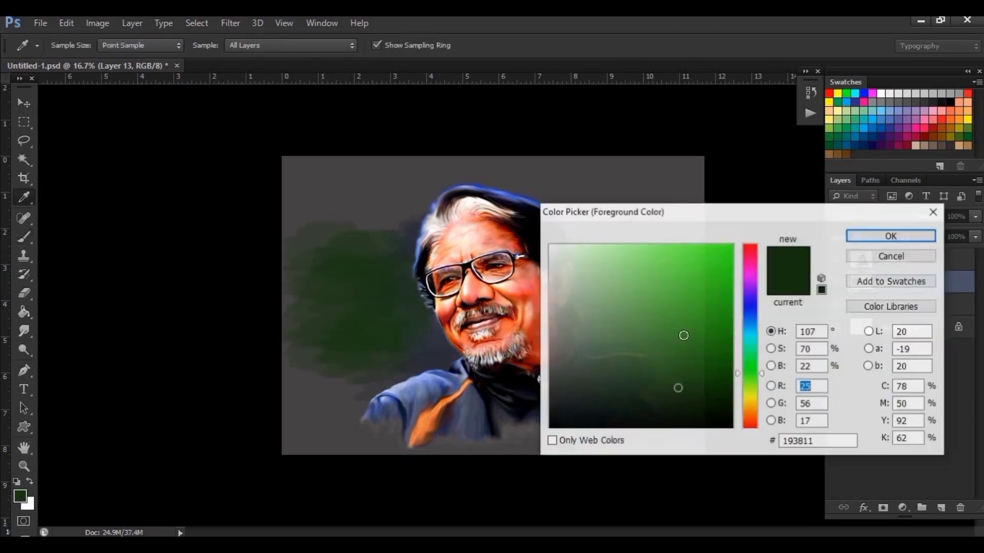
pyautogui.click(446, 354)
pyautogui.click(890, 236)
pyautogui.press('b')
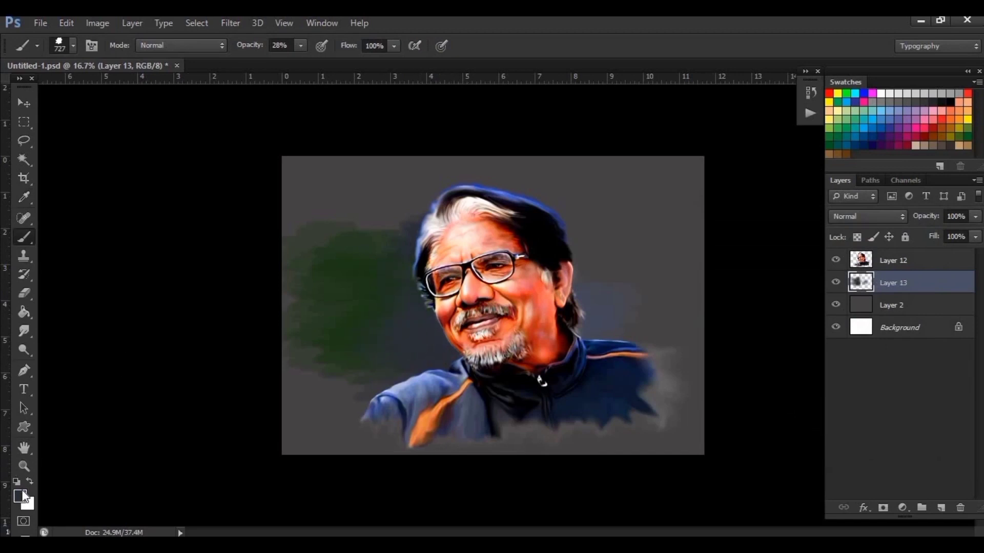
pyautogui.click(20, 496)
pyautogui.click(670, 428)
pyautogui.click(892, 235)
pyautogui.moveTo(594, 241)
pyautogui.mouseDown()
pyautogui.moveTo(599, 328)
pyautogui.moveTo(640, 257)
pyautogui.moveTo(651, 312)
pyautogui.mouseUp()
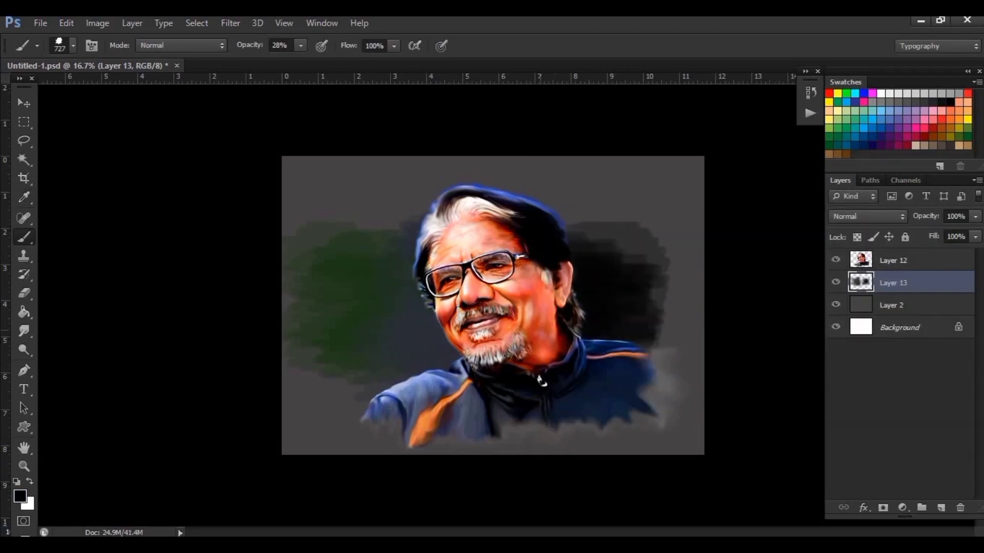
# Paint light blue strokes to the right of and above the head
pyautogui.click(20, 496)
pyautogui.click(677, 264)
pyautogui.click(892, 235)
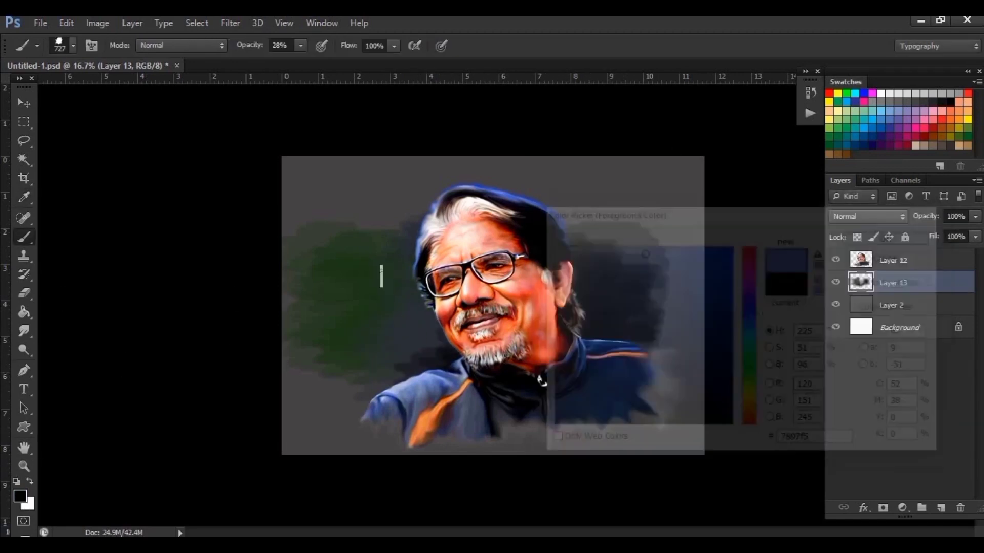
pyautogui.moveTo(604, 215); pyautogui.dragTo(531, 241)
pyautogui.moveTo(467, 193); pyautogui.dragTo(548, 175)
# Gaussian-blur the painted background, then add blue strokes left of the head
pyautogui.click(231, 22)
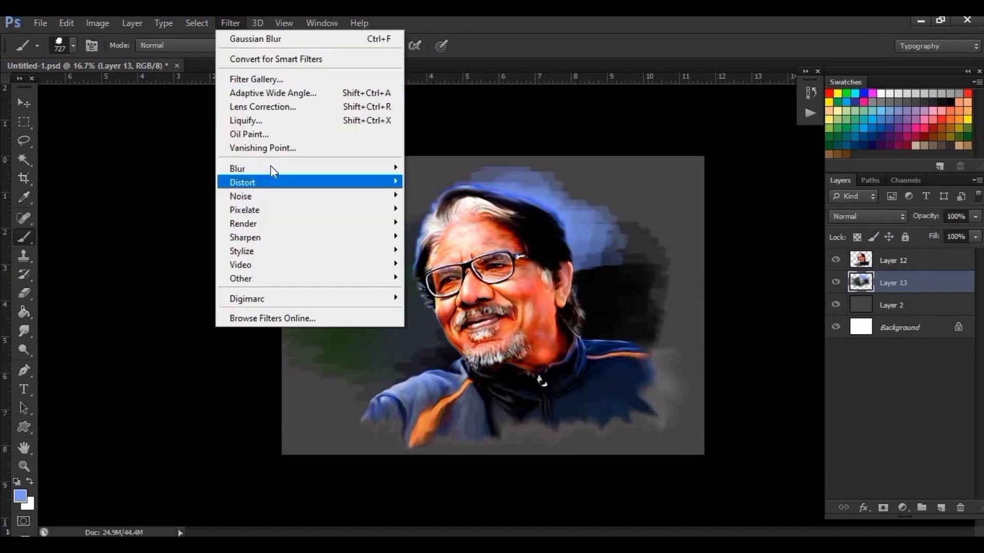
pyautogui.click(435, 251)
pyautogui.click(659, 212)
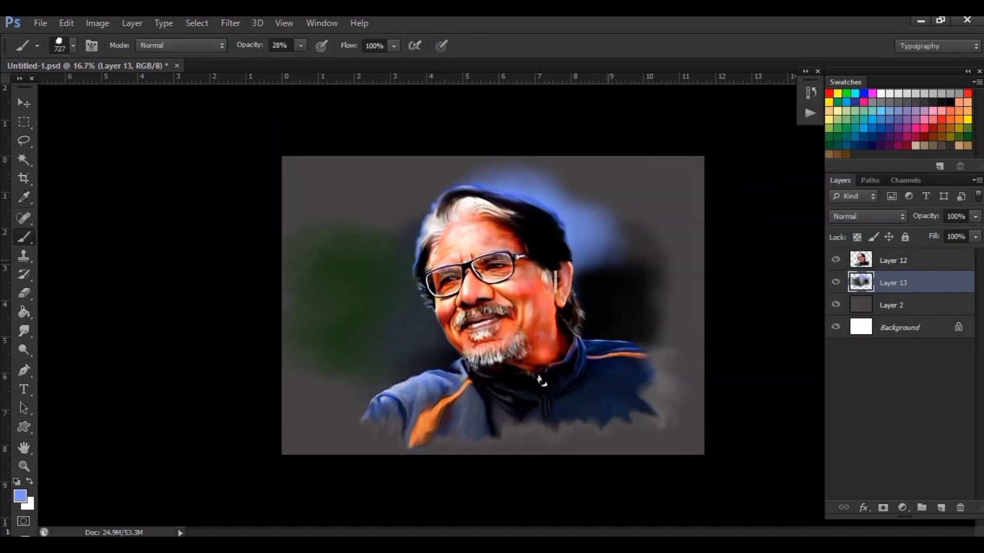
pyautogui.click(20, 496)
pyautogui.click(891, 235)
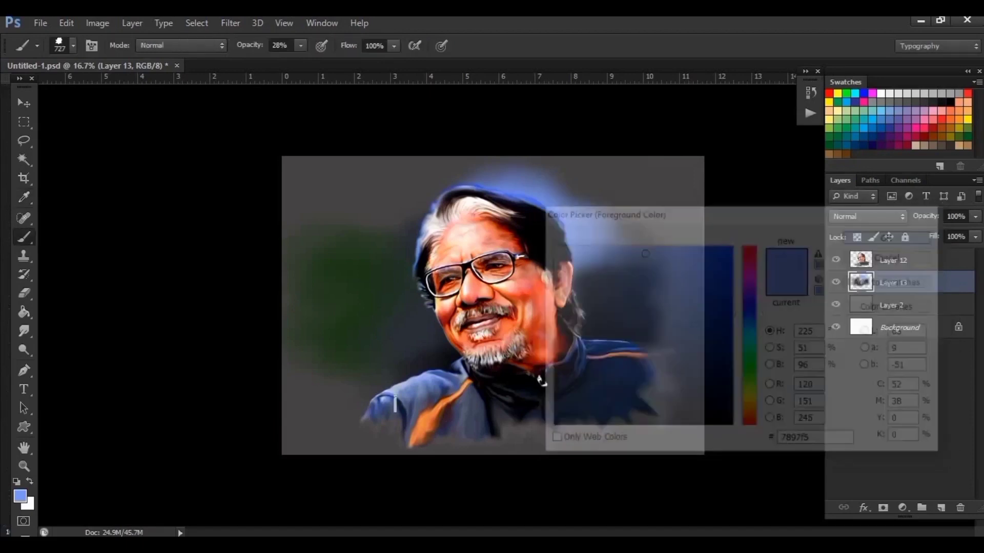
pyautogui.moveTo(451, 179)
pyautogui.mouseDown()
pyautogui.moveTo(369, 219)
pyautogui.moveTo(410, 246)
pyautogui.moveTo(368, 299)
pyautogui.mouseUp()
# Paint a dark maroon stroke at lower left and soften it with Gaussian Blur
pyautogui.click(20, 496)
pyautogui.click(750, 252)
pyautogui.click(655, 395)
pyautogui.click(892, 235)
pyautogui.moveTo(290, 384); pyautogui.dragTo(359, 415)
pyautogui.click(230, 23)
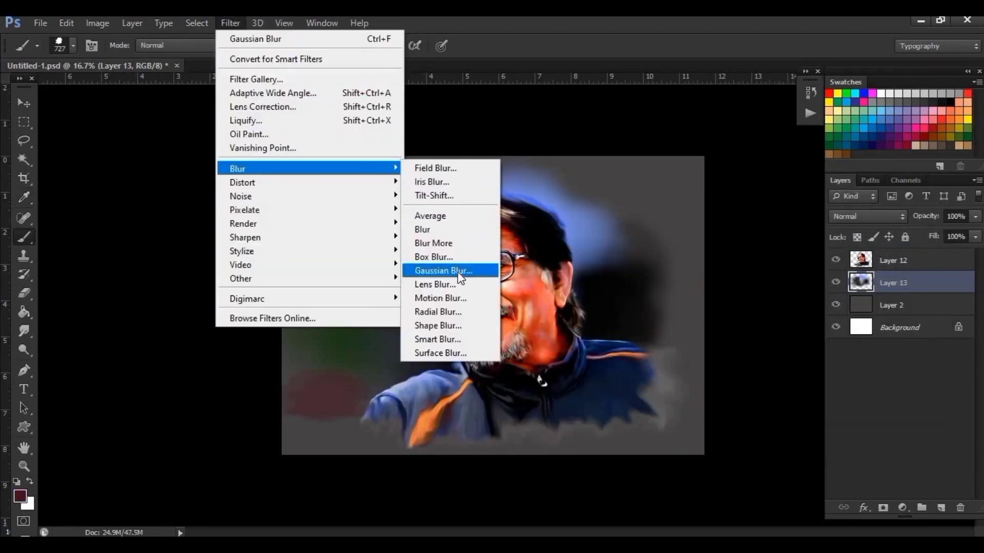
pyautogui.click(471, 285)
pyautogui.press('Return')
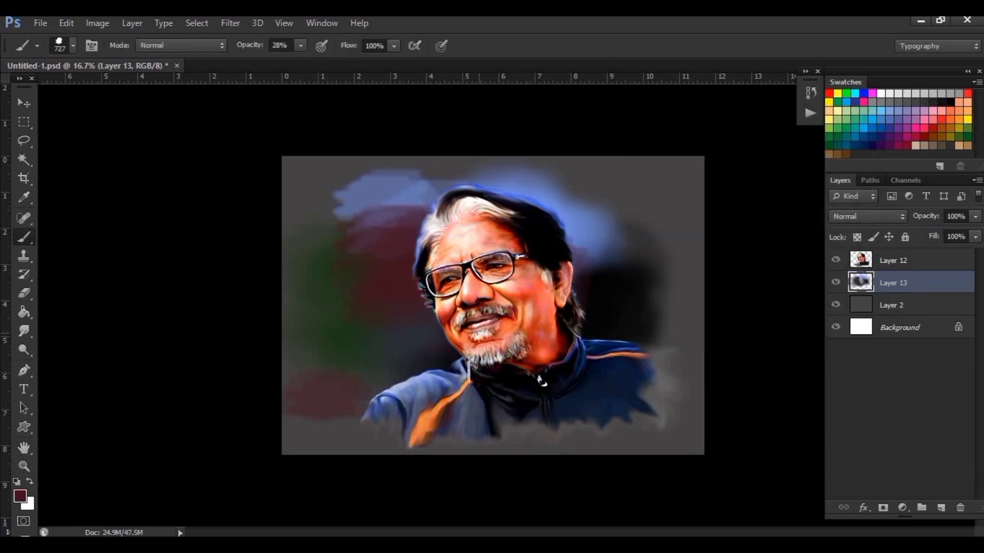
# Paint dark navy along the bottom, right and top edges of the canvas
pyautogui.click(20, 496)
pyautogui.click(749, 341)
pyautogui.click(698, 411)
pyautogui.click(703, 430)
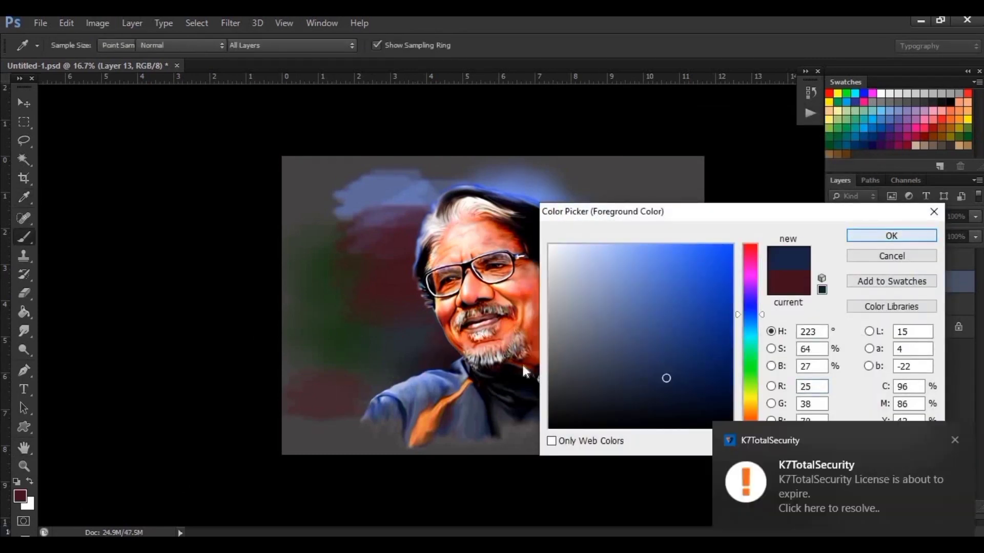
pyautogui.click(892, 235)
pyautogui.moveTo(302, 430); pyautogui.dragTo(563, 173)
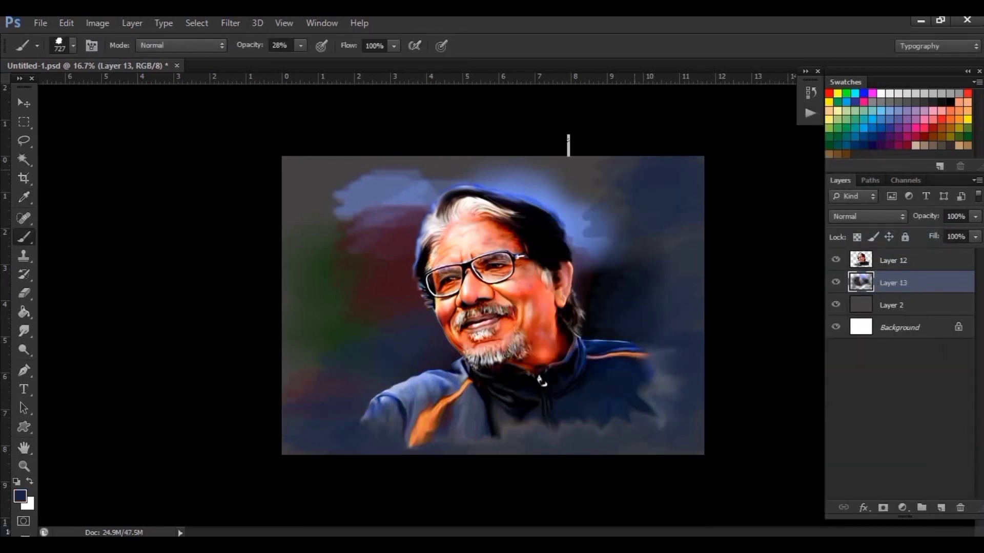
# Add greyer navy strokes across the lower canvas and left of the face, then start a Motion Blur
pyautogui.click(20, 496)
pyautogui.click(891, 220)
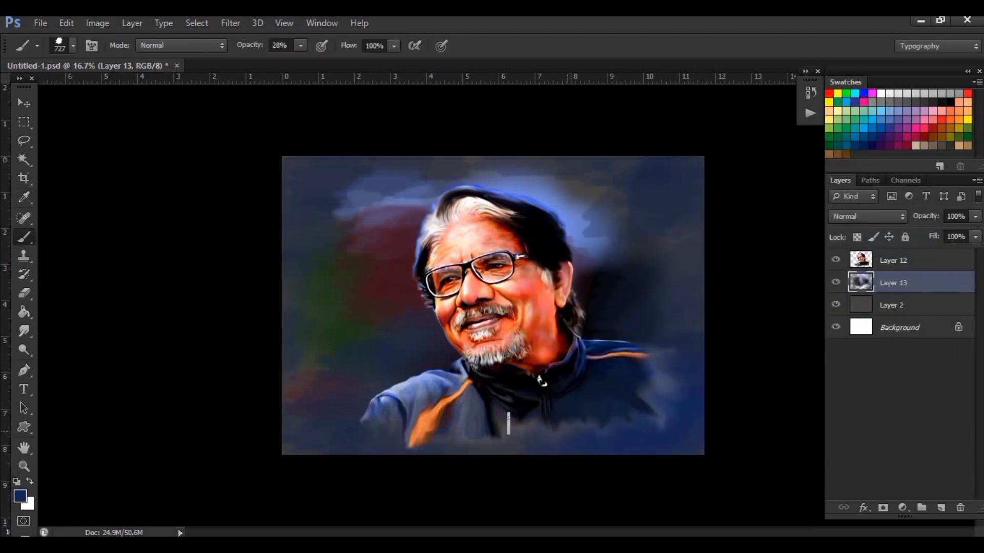
pyautogui.click(21, 496)
pyautogui.click(889, 235)
pyautogui.moveTo(687, 400); pyautogui.dragTo(318, 364)
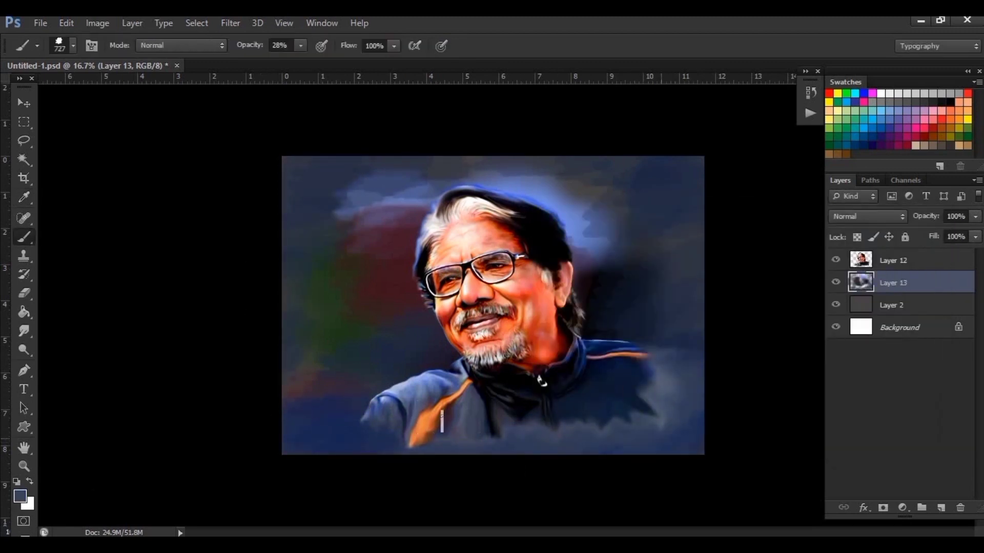
pyautogui.moveTo(376, 382); pyautogui.dragTo(441, 333)
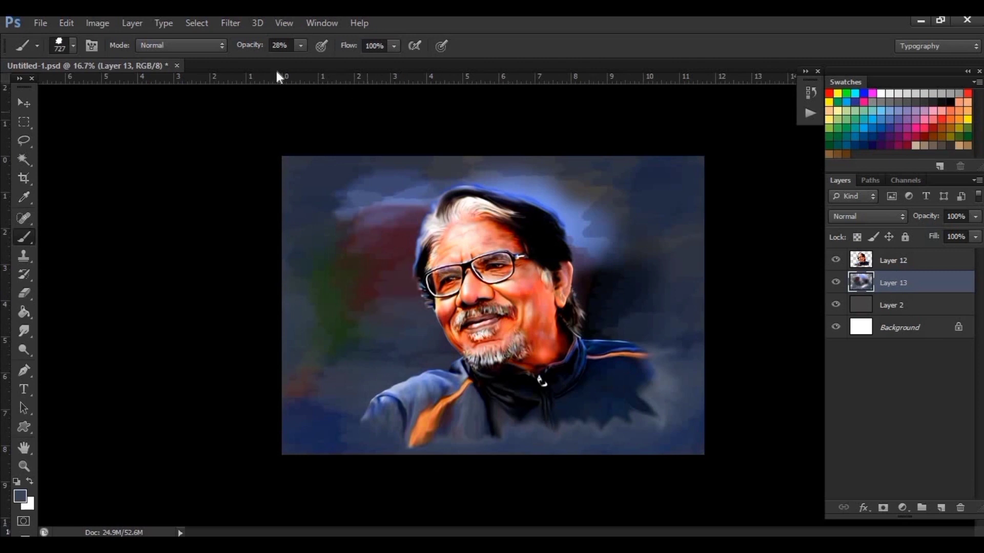
pyautogui.click(231, 23)
pyautogui.click(446, 274)
# Apply a Motion Blur of about 245 distance to streak the background sideways
pyautogui.moveTo(724, 502); pyautogui.dragTo(742, 502)
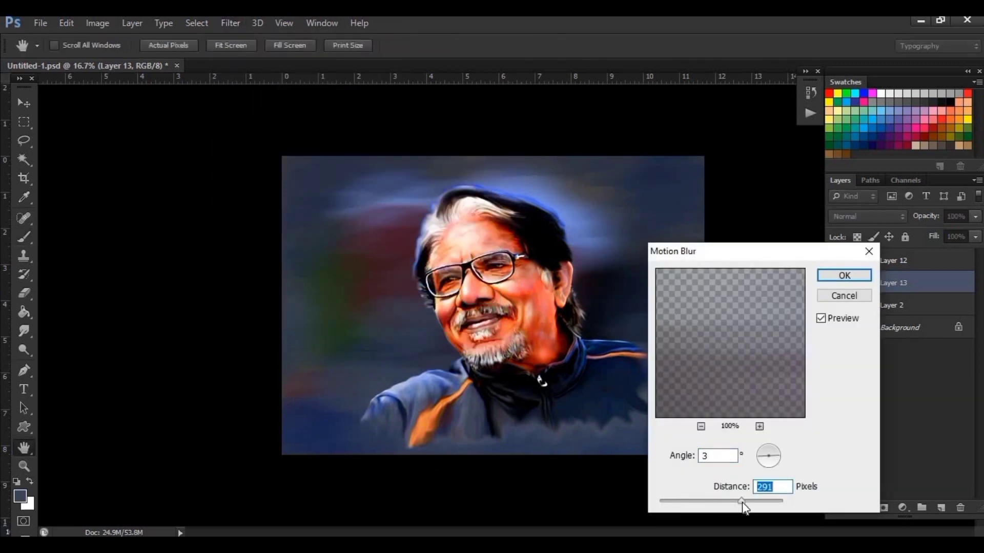
pyautogui.press('Return')
pyautogui.press('b')
pyautogui.rightClick(433, 287)
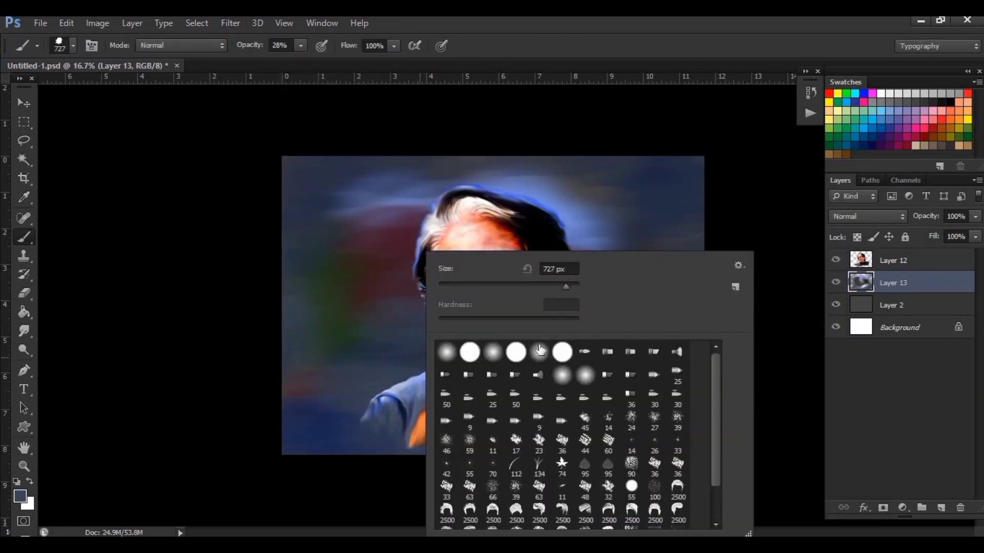
pyautogui.press('Escape')
# Paint black at about 52% opacity along the bottom edge and lower corners
pyautogui.press('d')
pyautogui.click(20, 496)
pyautogui.click(893, 233)
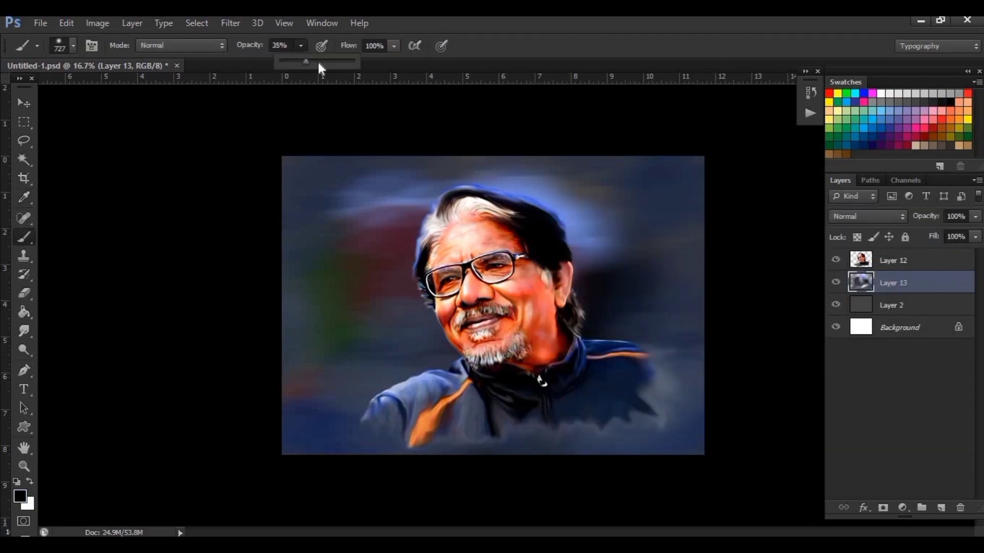
pyautogui.moveTo(319, 68); pyautogui.dragTo(319, 68)
pyautogui.moveTo(308, 440); pyautogui.dragTo(686, 359)
pyautogui.moveTo(287, 420); pyautogui.dragTo(451, 369)
pyautogui.moveTo(625, 389); pyautogui.dragTo(697, 333)
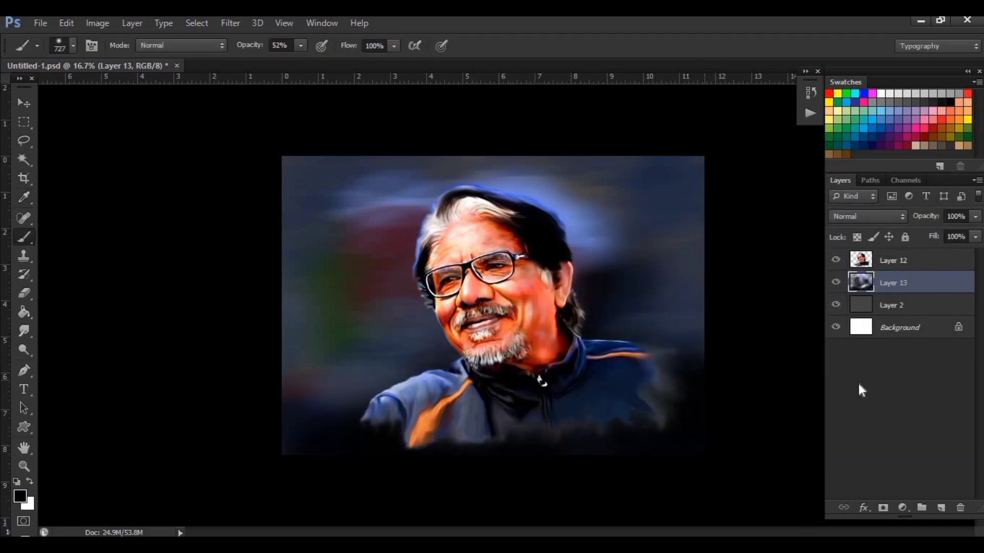
pyautogui.hotkey('alt', ']')
pyautogui.press('e')
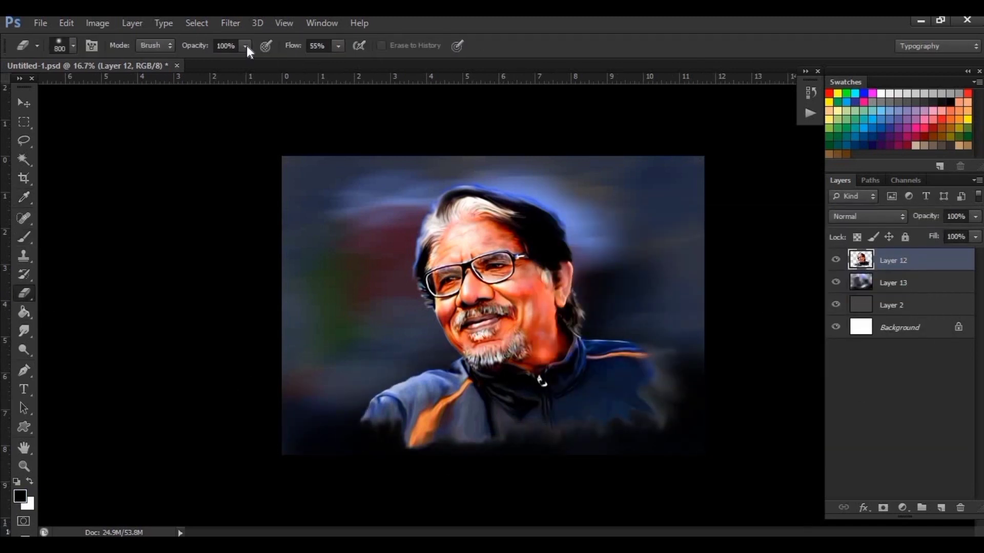